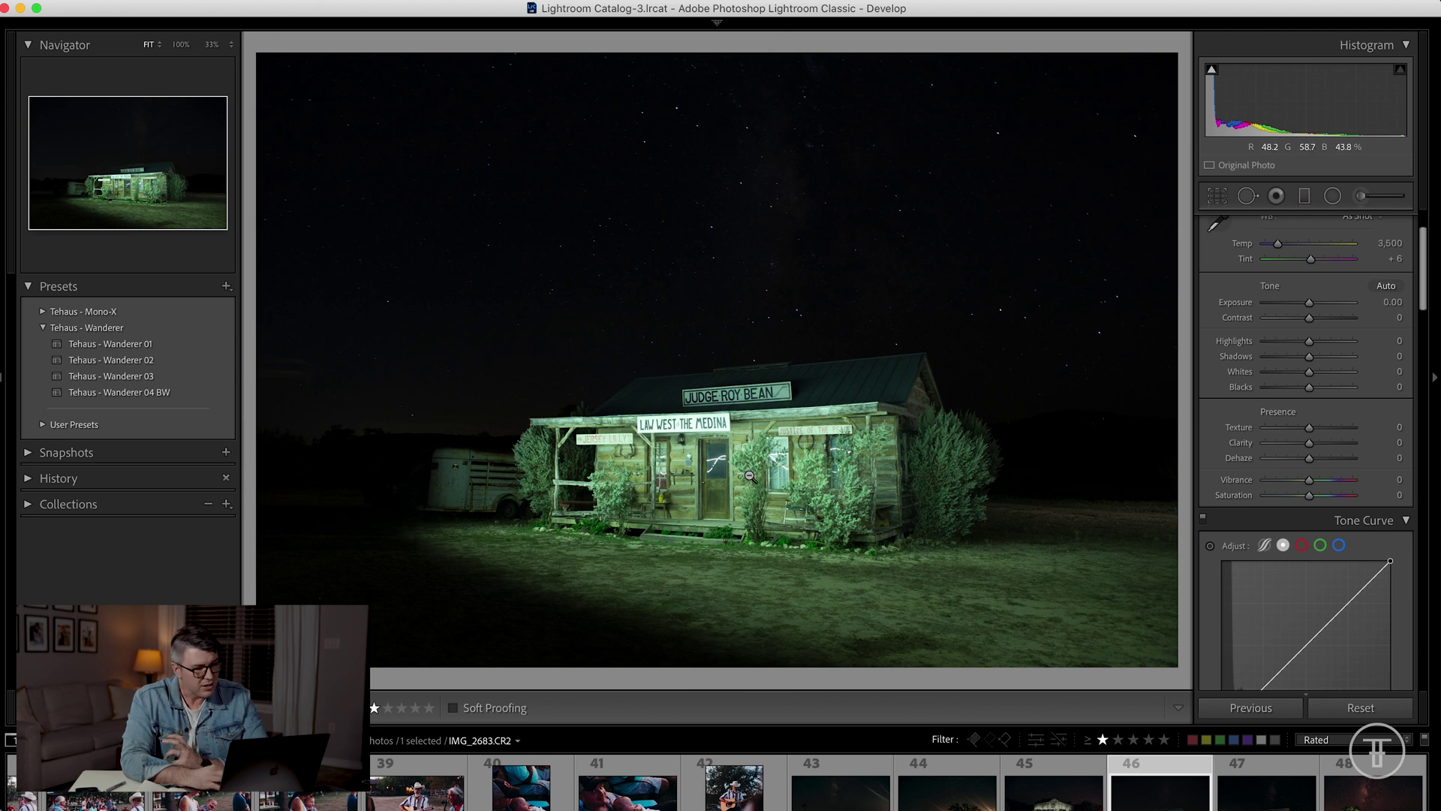
Step: Check the stars in the night sky up close and apply the Tehaus - Wanderer 01 preset to the photo
{"action": "left_click", "coordinate": [651, 225]}
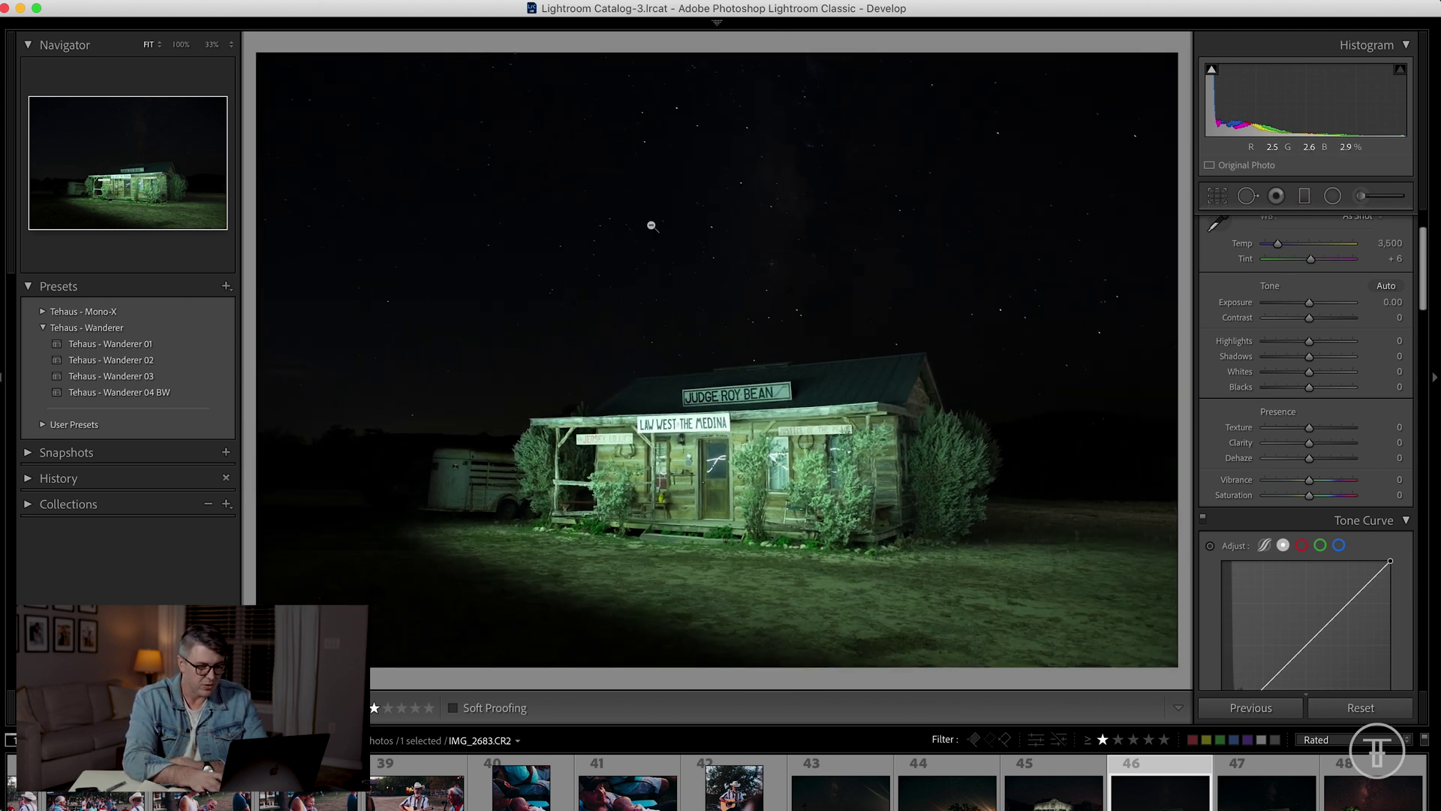
{"action": "key", "text": "super+equal"}
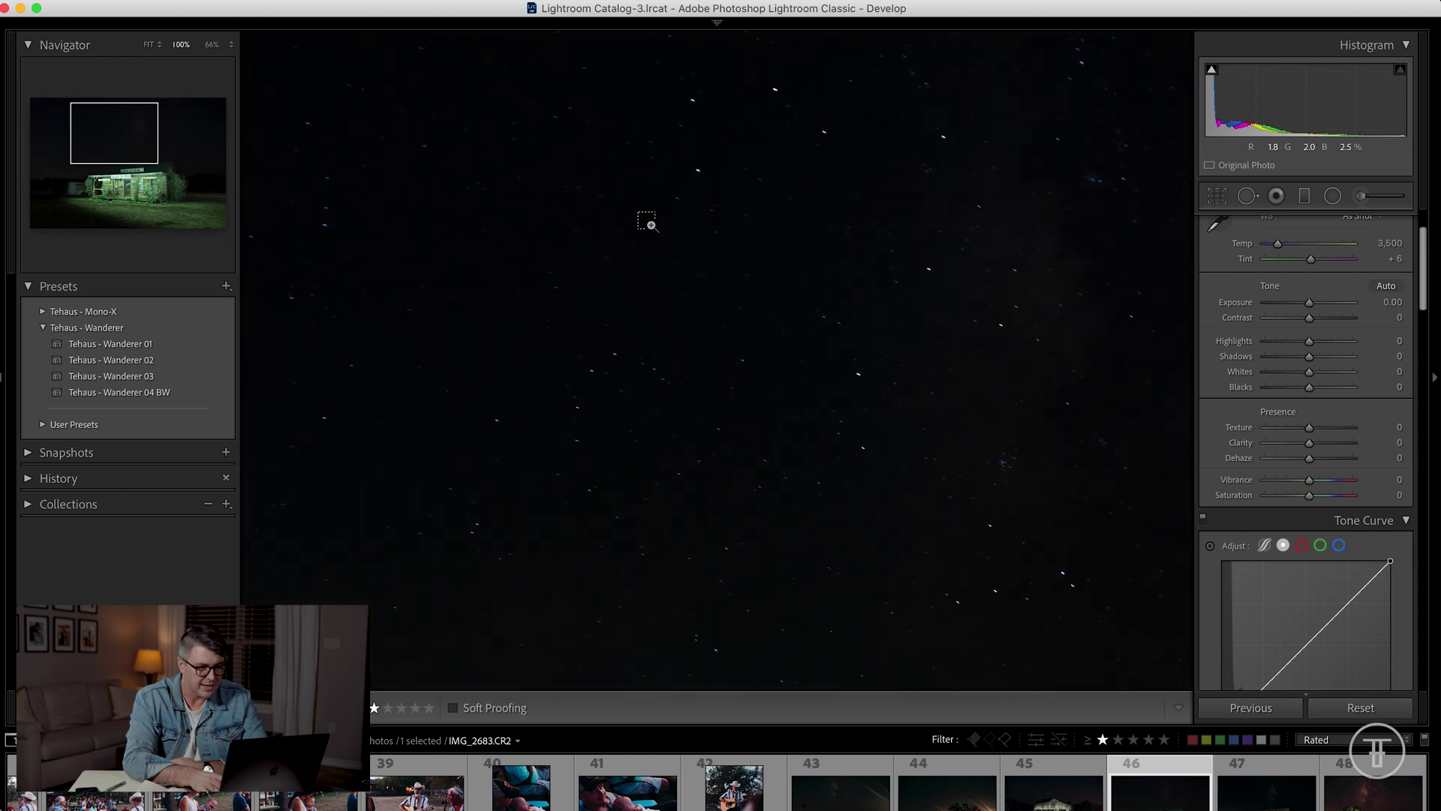
{"action": "key", "text": "super+minus"}
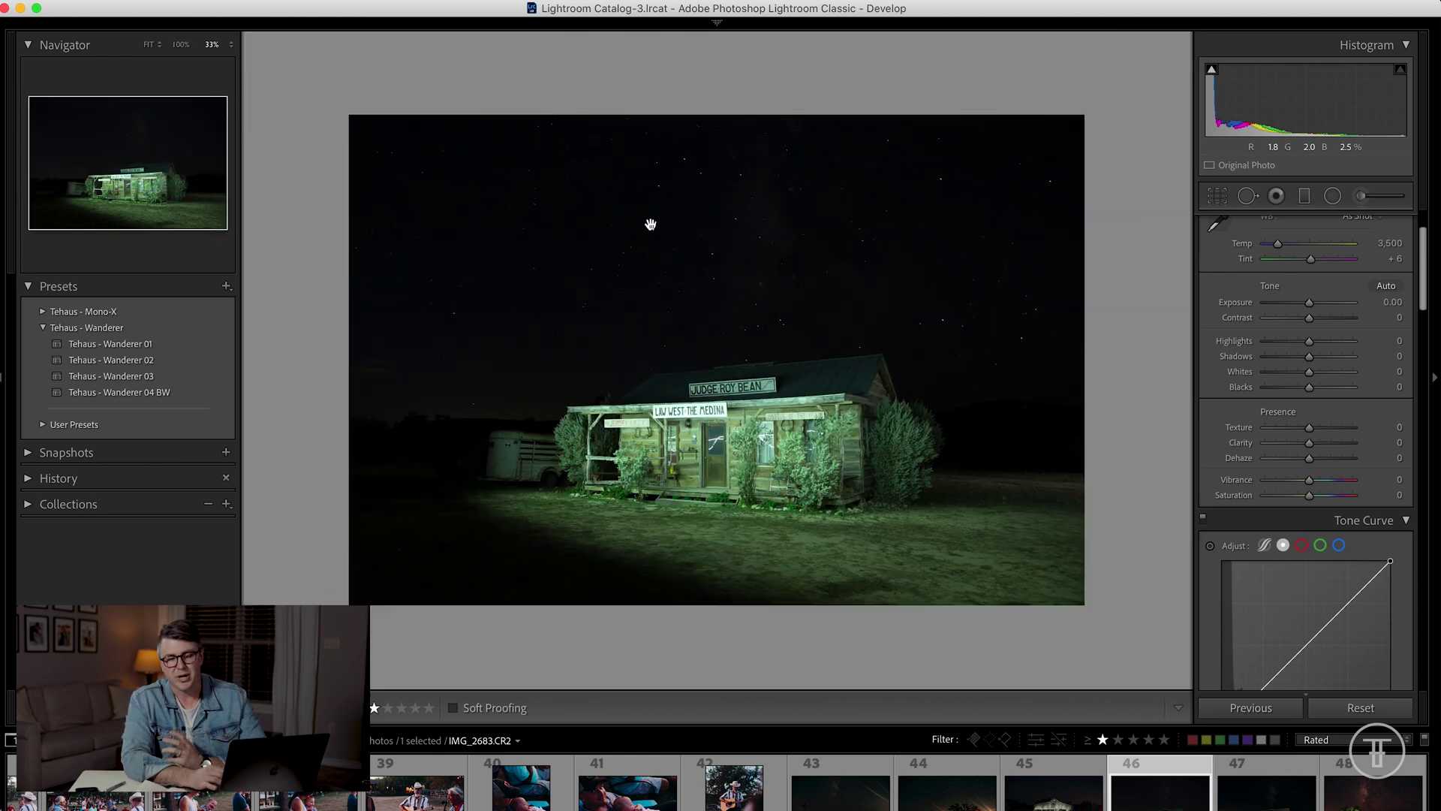
{"action": "left_click", "coordinate": [675, 236]}
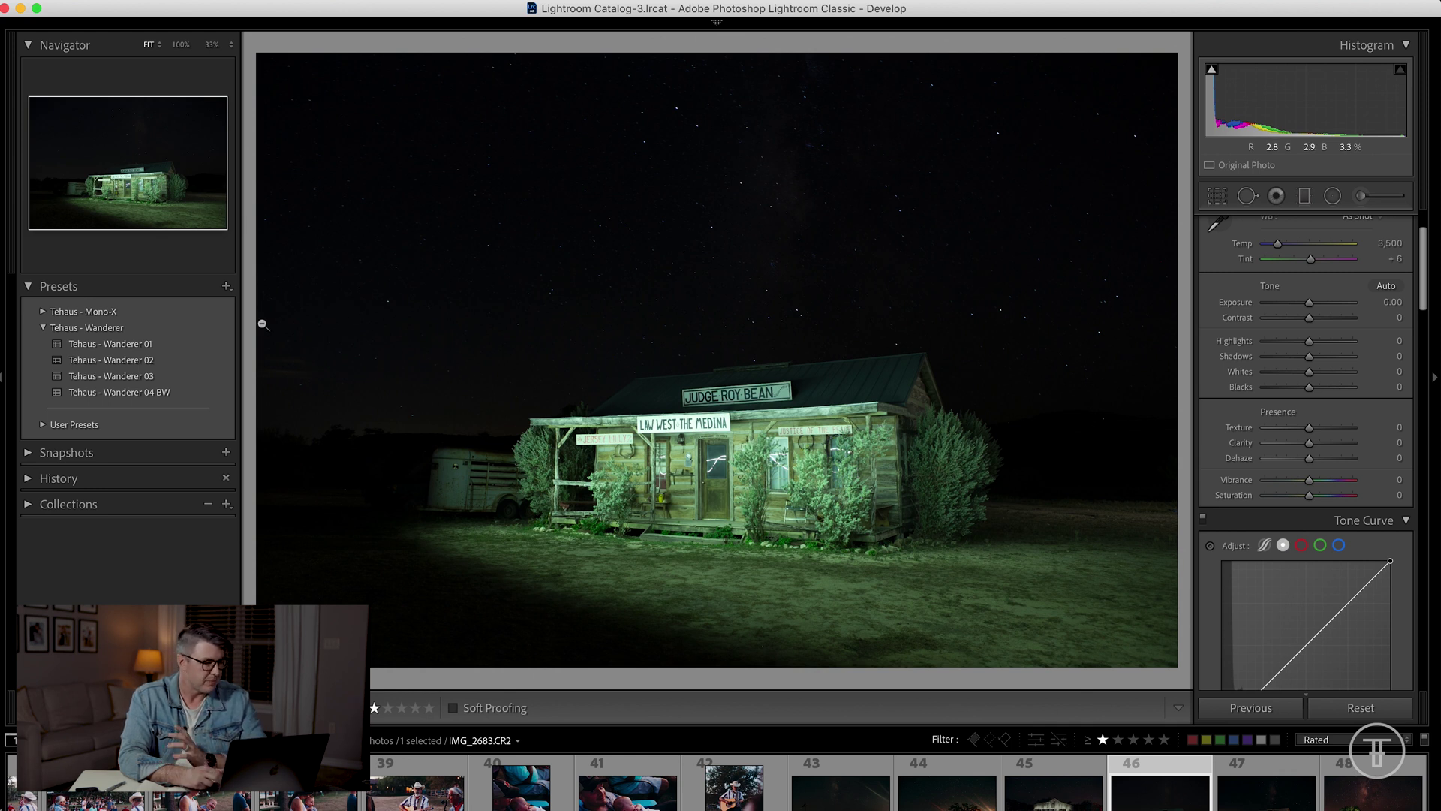
{"action": "left_click", "coordinate": [173, 345]}
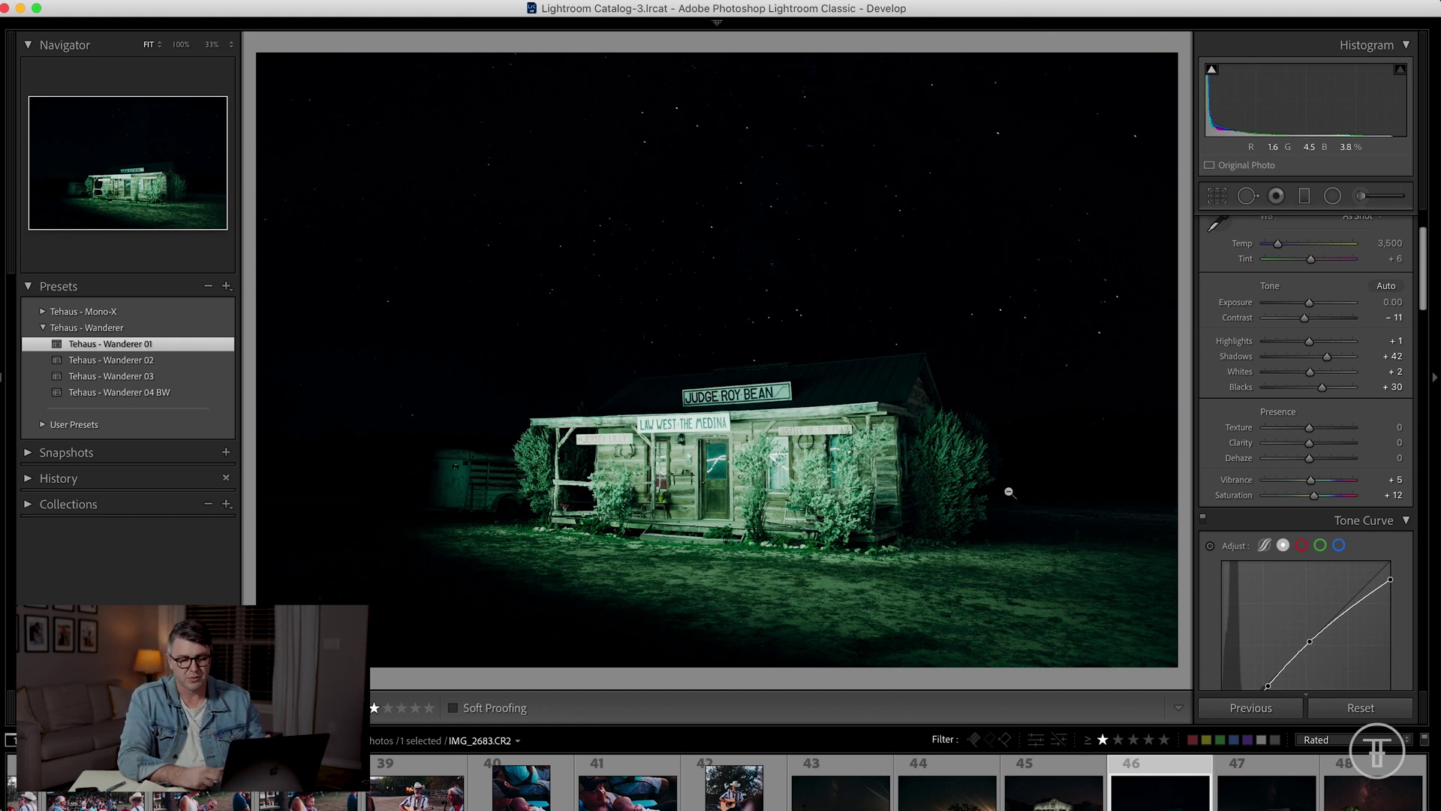
Step: Examine the preset's effect on the cabin, bushes and grass at several zoom levels, ending with the whole photo fitted in view
{"action": "left_click", "coordinate": [820, 473]}
{"action": "key", "text": "super+equal"}
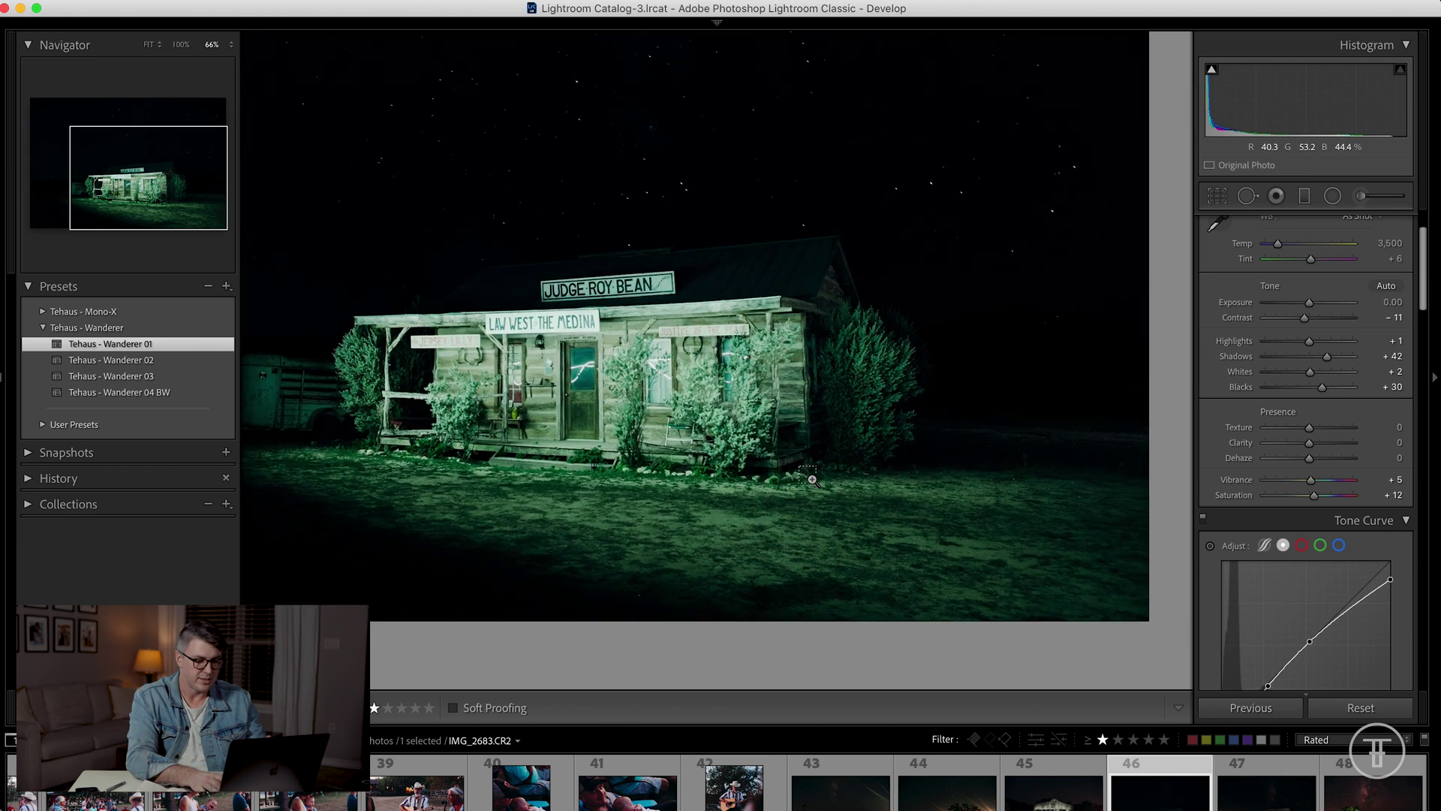
{"action": "key", "text": "super+equal"}
{"action": "key", "text": "super+minus"}
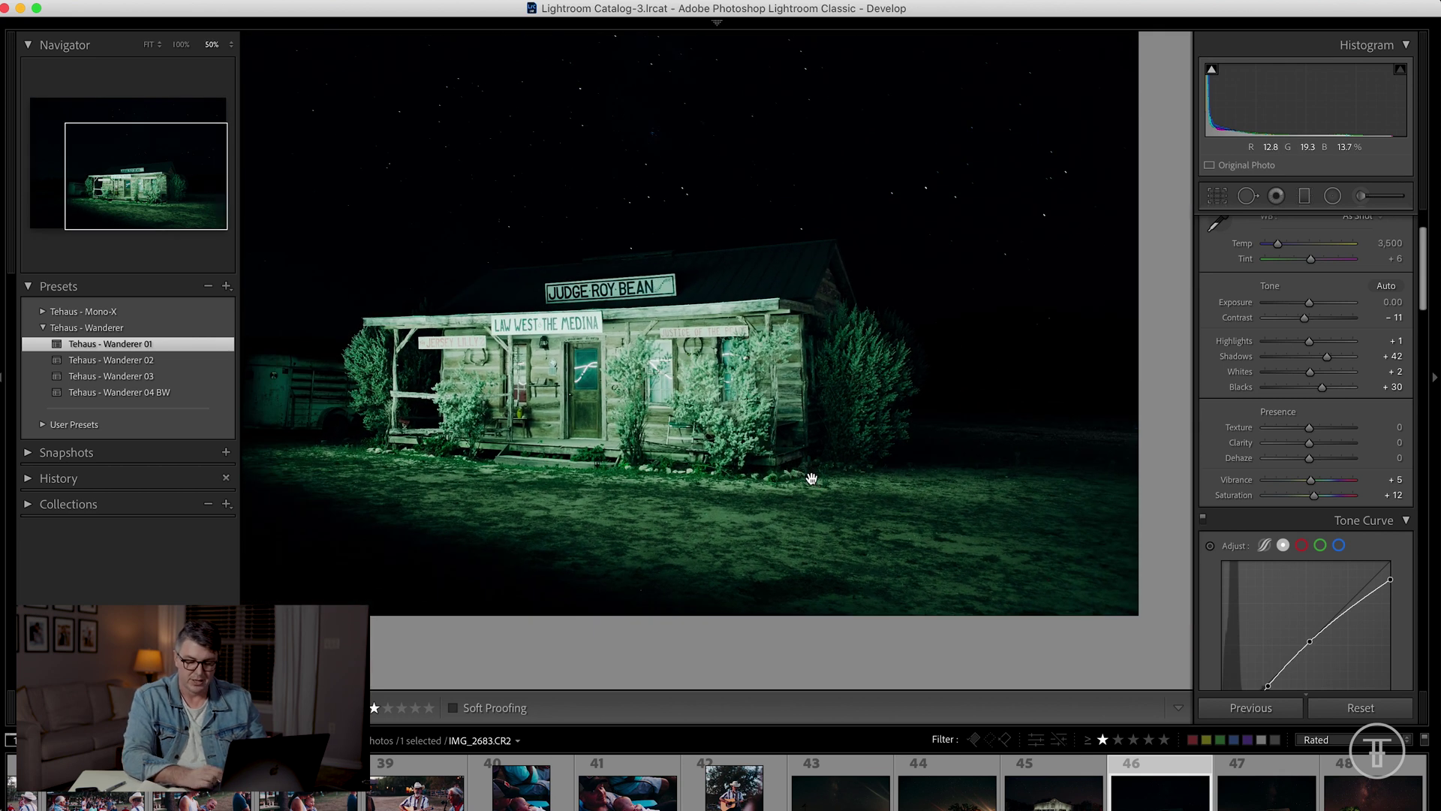
{"action": "left_click_drag", "start_coordinate": [811, 370], "coordinate": [892, 443]}
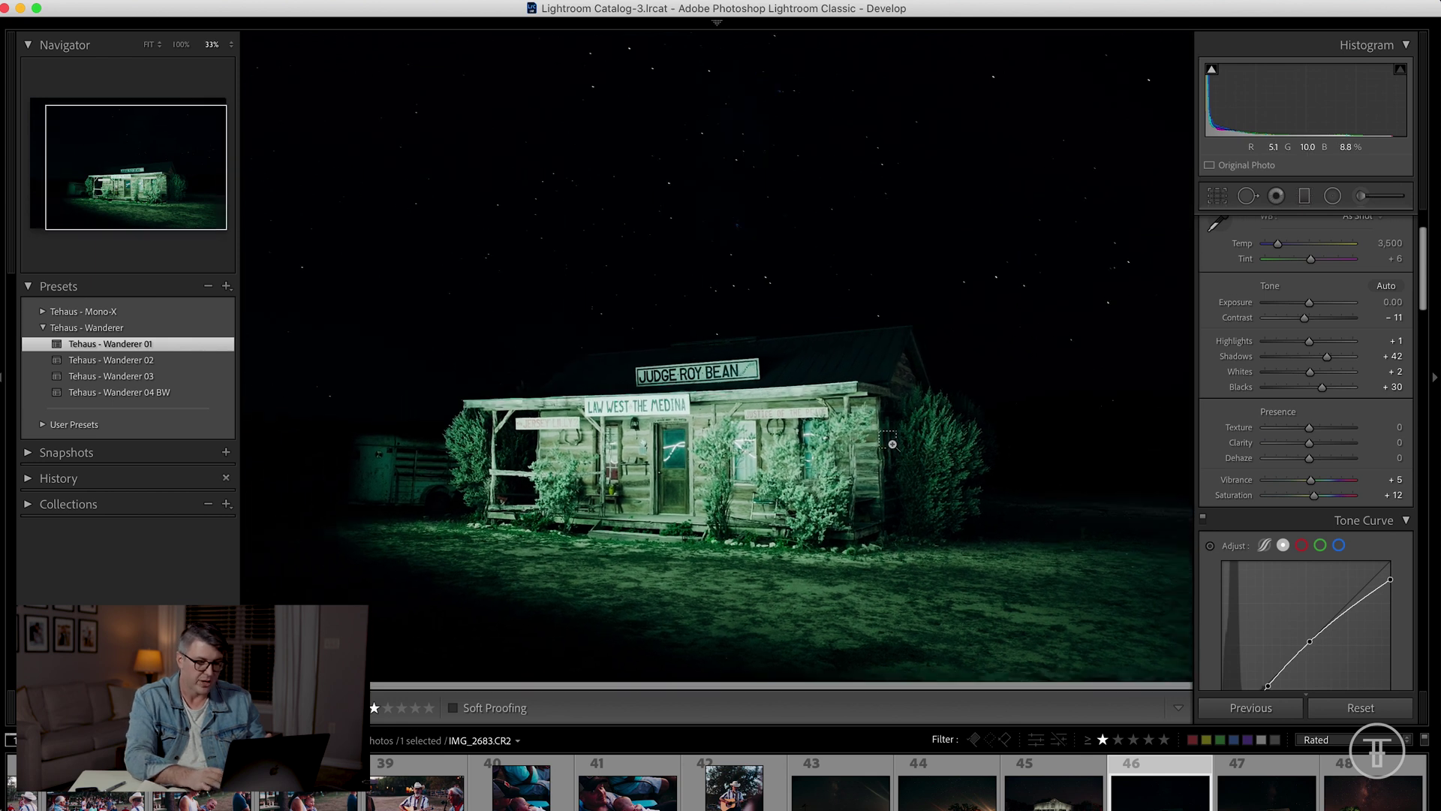
{"action": "key", "text": "super+minus"}
{"action": "scroll", "coordinate": [1333, 295], "scroll_direction": "up", "scroll_amount": 3}
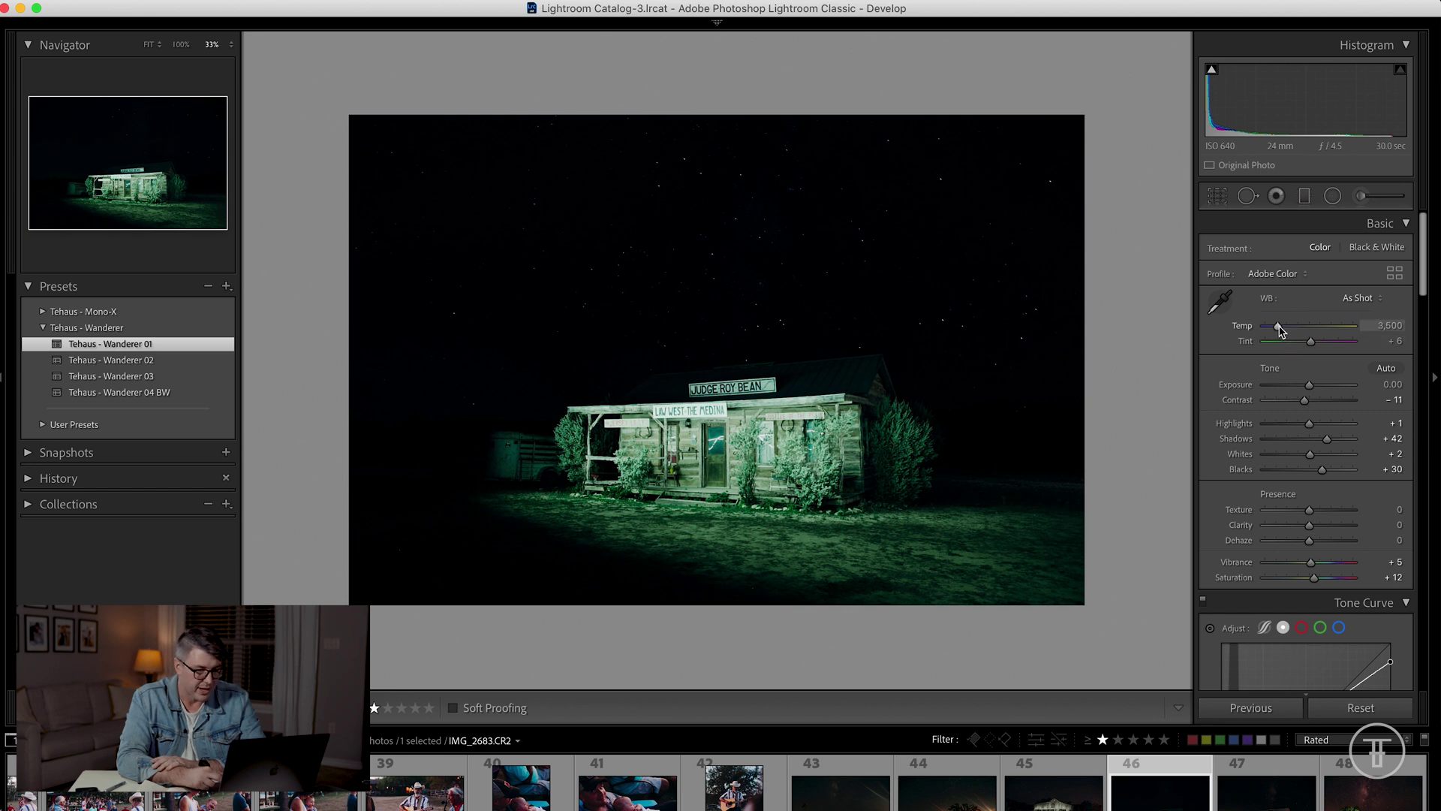
{"action": "key", "text": "z"}
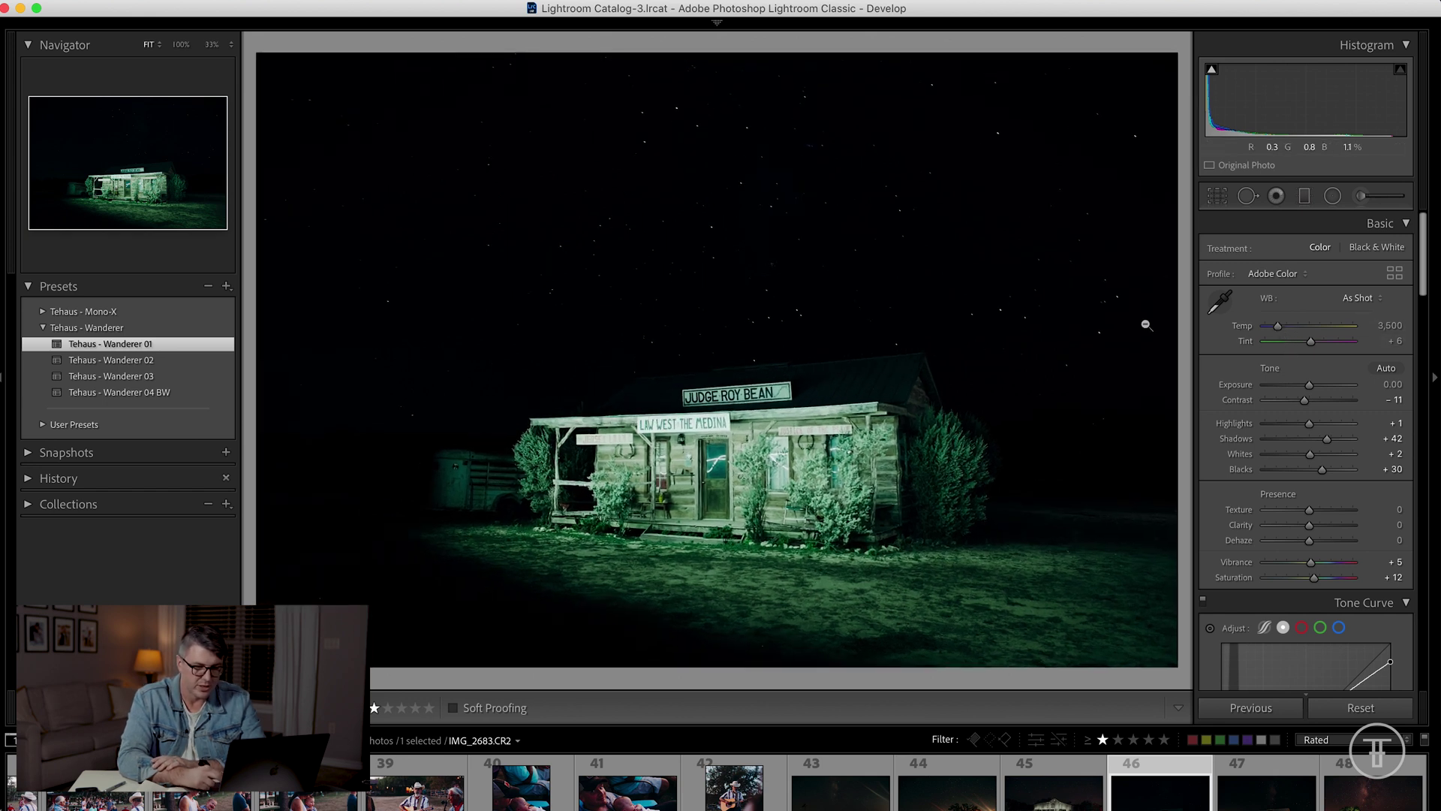
Step: Warm the white balance to Temp 5,151 and Tint +40, and compare the edit with the original photo
{"action": "left_click_drag", "start_coordinate": [1280, 333], "coordinate": [1302, 333]}
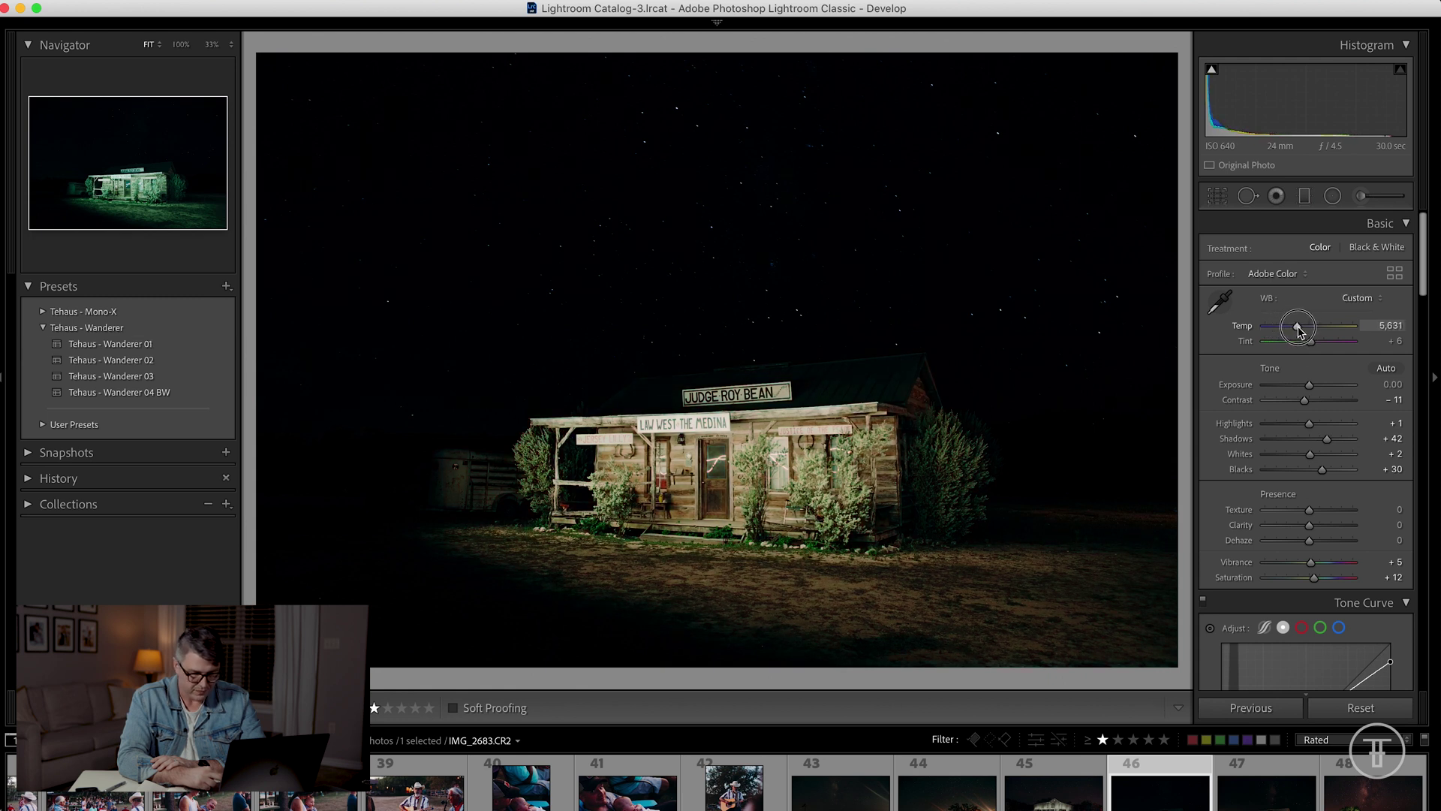
{"action": "left_click_drag", "start_coordinate": [1299, 332], "coordinate": [1294, 331]}
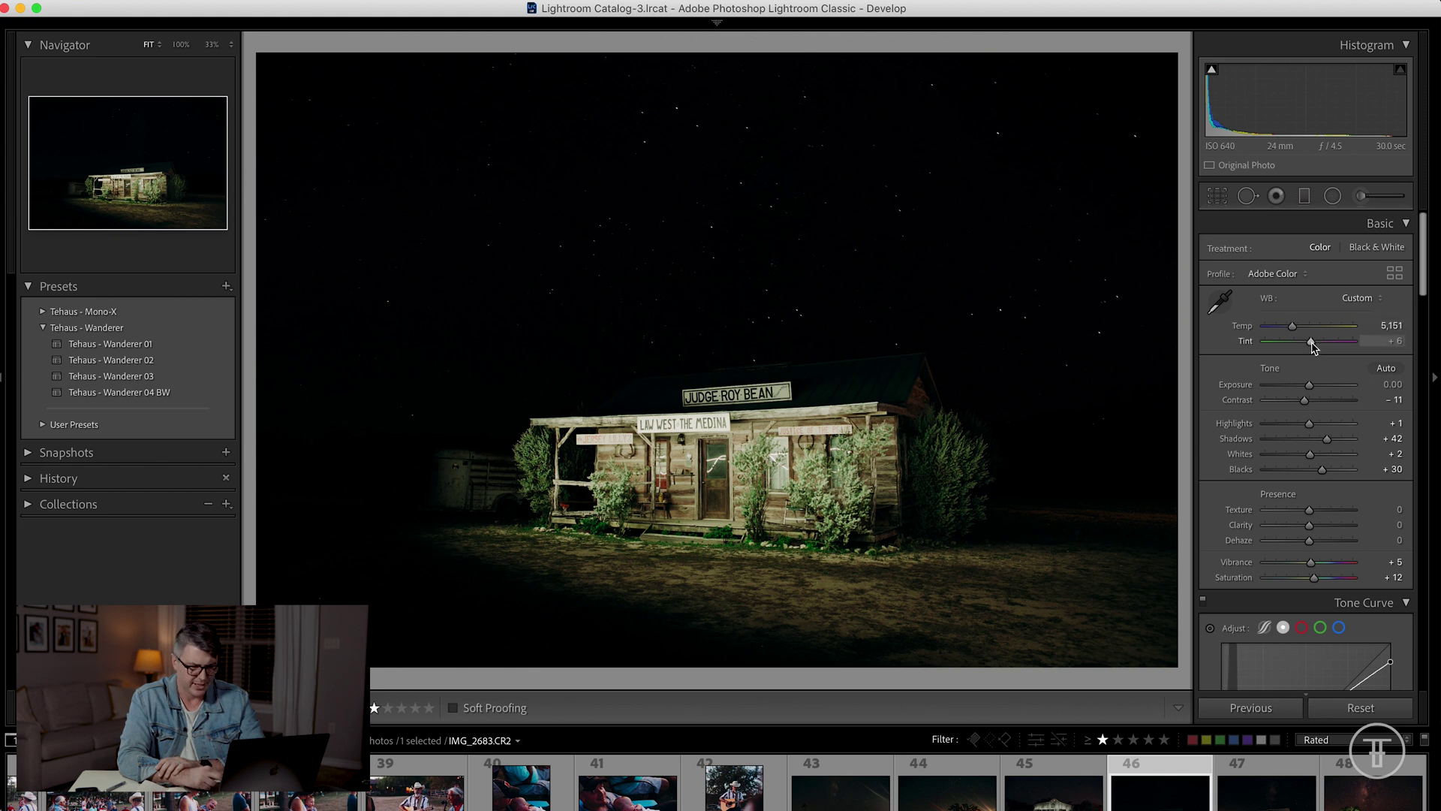
{"action": "left_click_drag", "start_coordinate": [1313, 347], "coordinate": [1322, 346]}
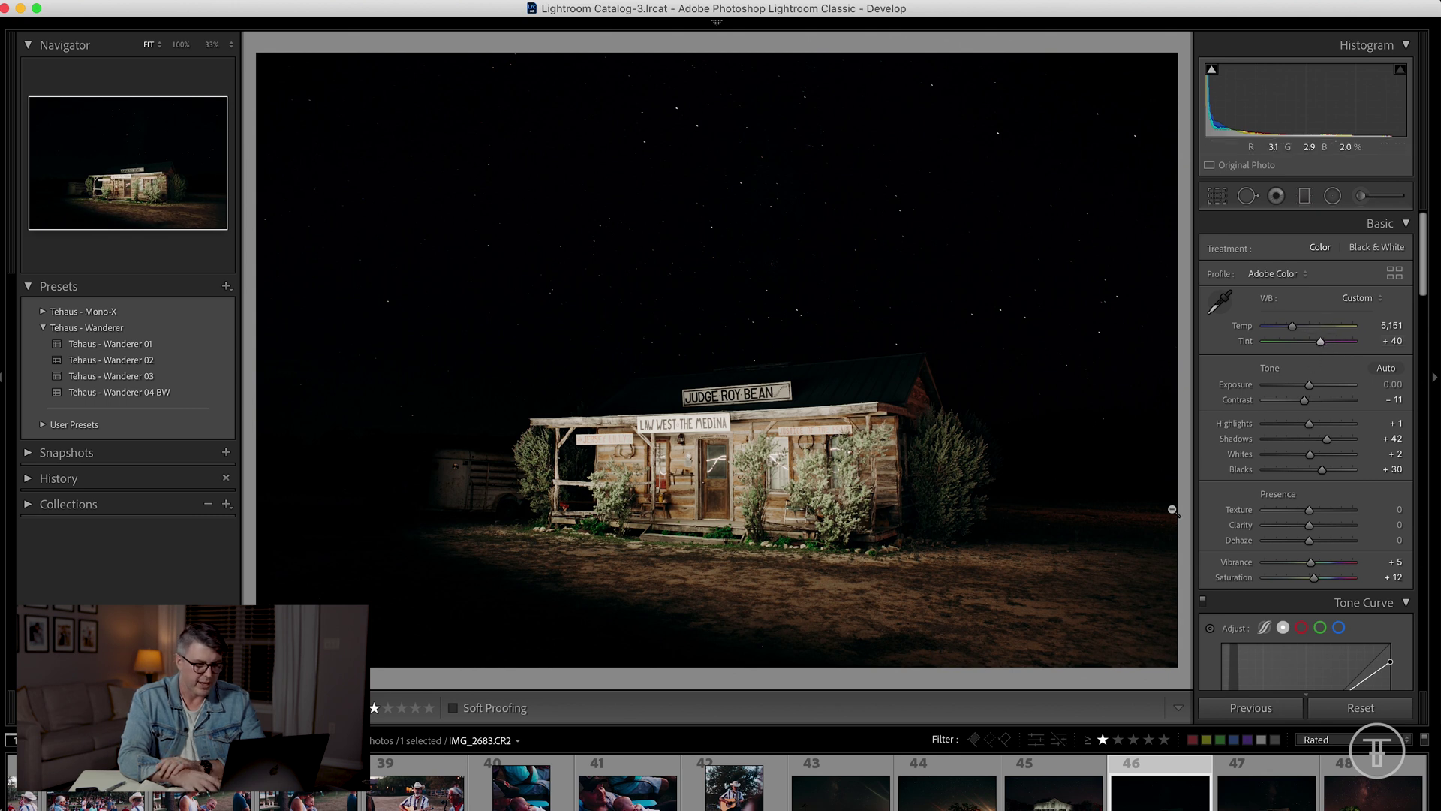
{"action": "key", "text": "backslash"}
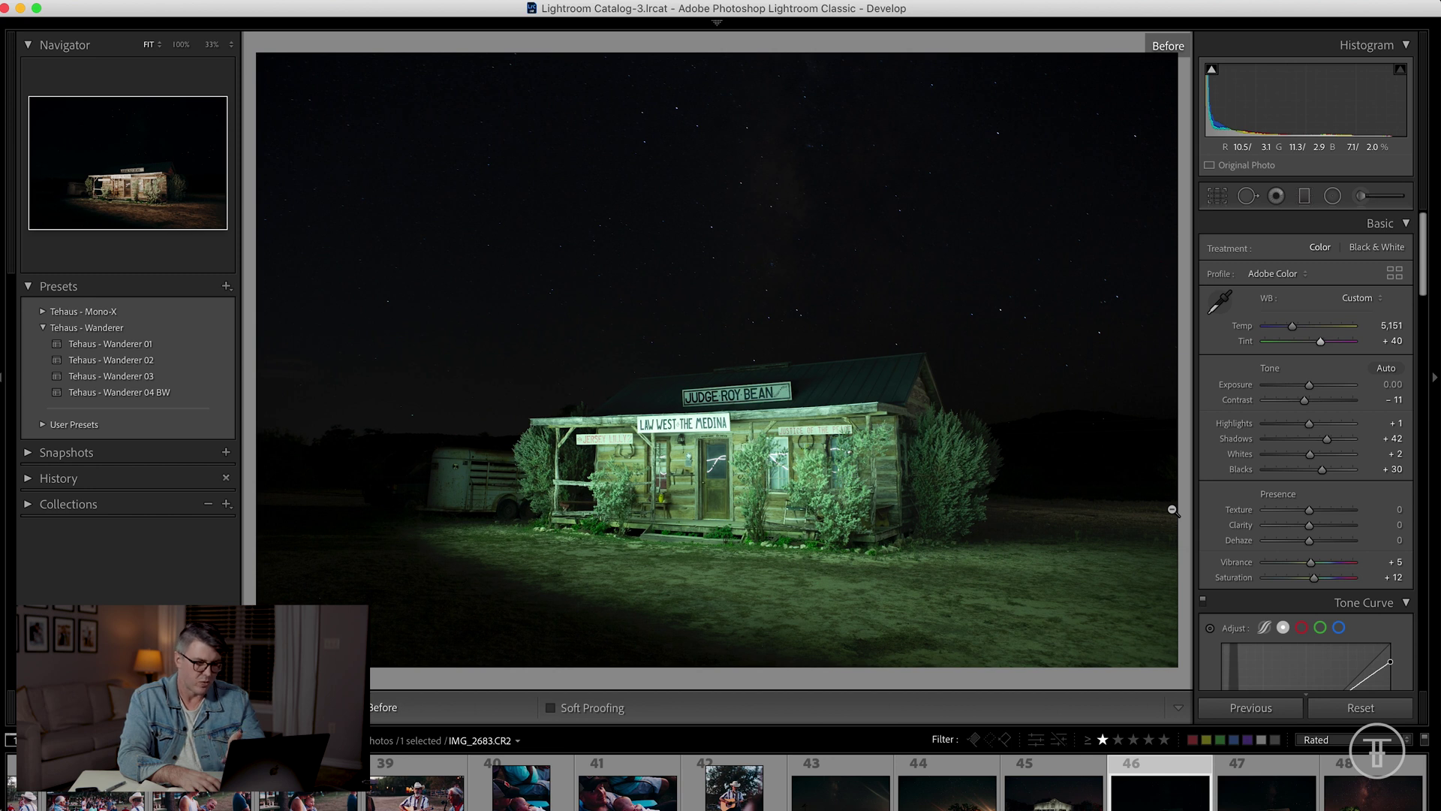
{"action": "key", "text": "backslash"}
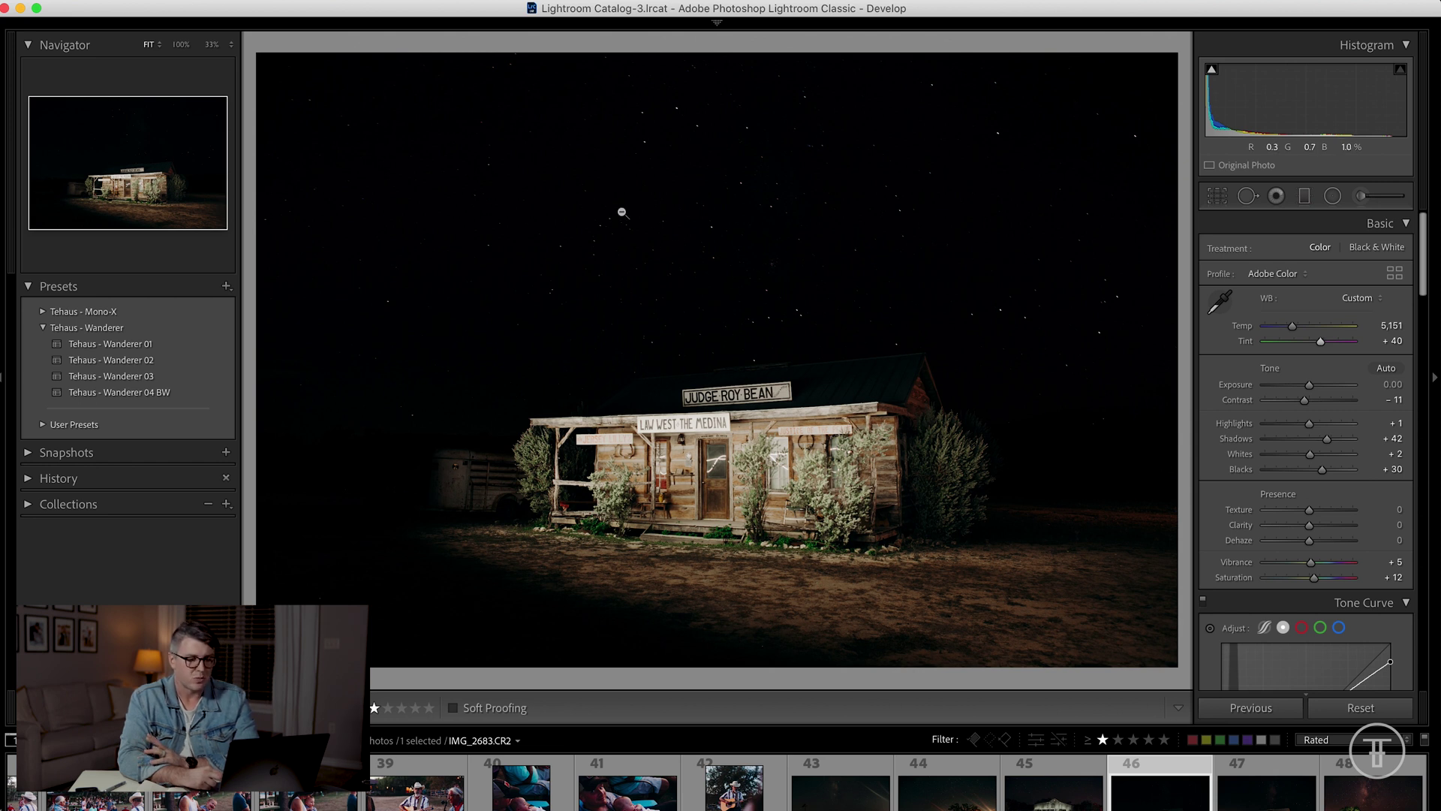
Step: Brighten the photo by setting the Exposure to +1.80
{"action": "left_click", "coordinate": [1310, 387]}
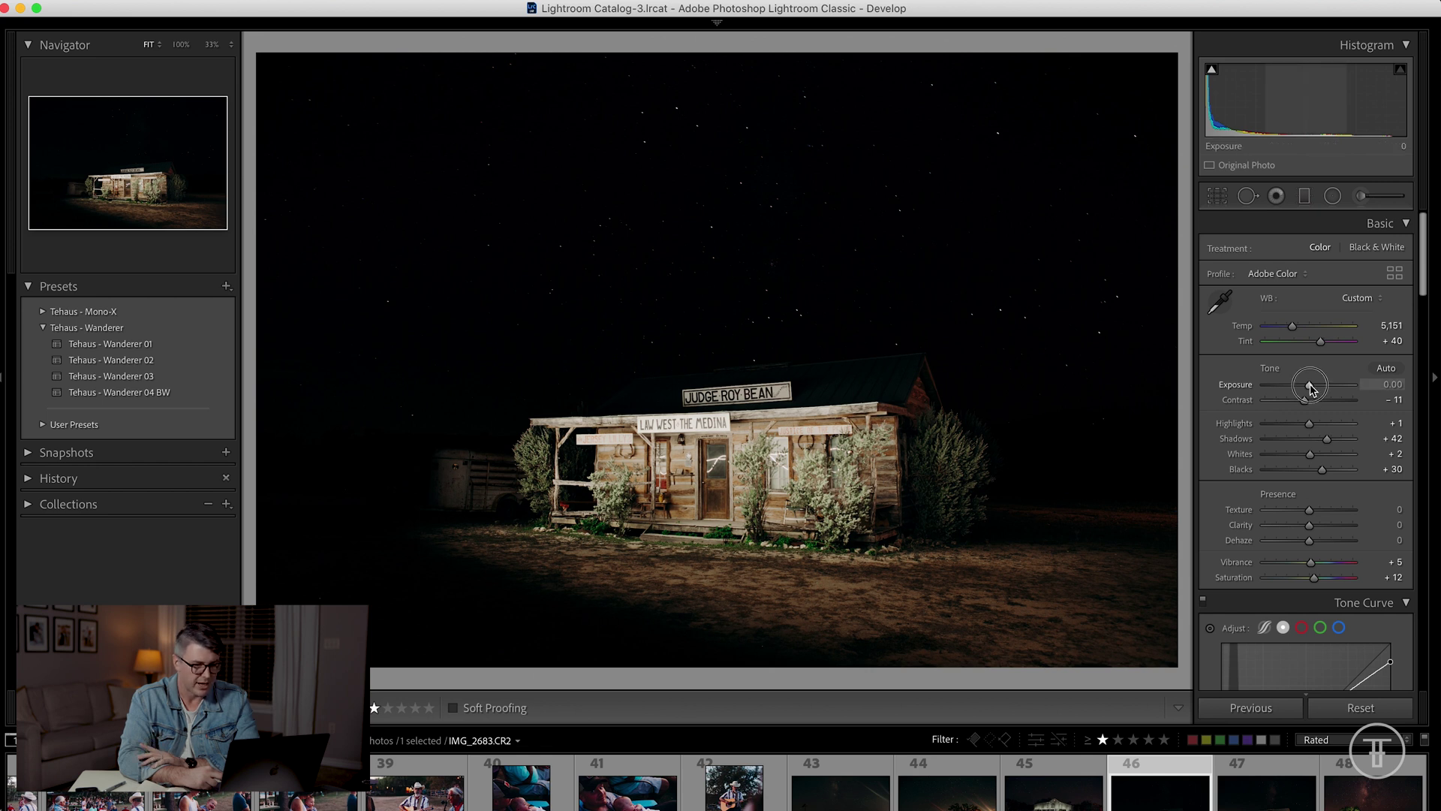
{"action": "left_click_drag", "start_coordinate": [1310, 387], "coordinate": [1330, 391]}
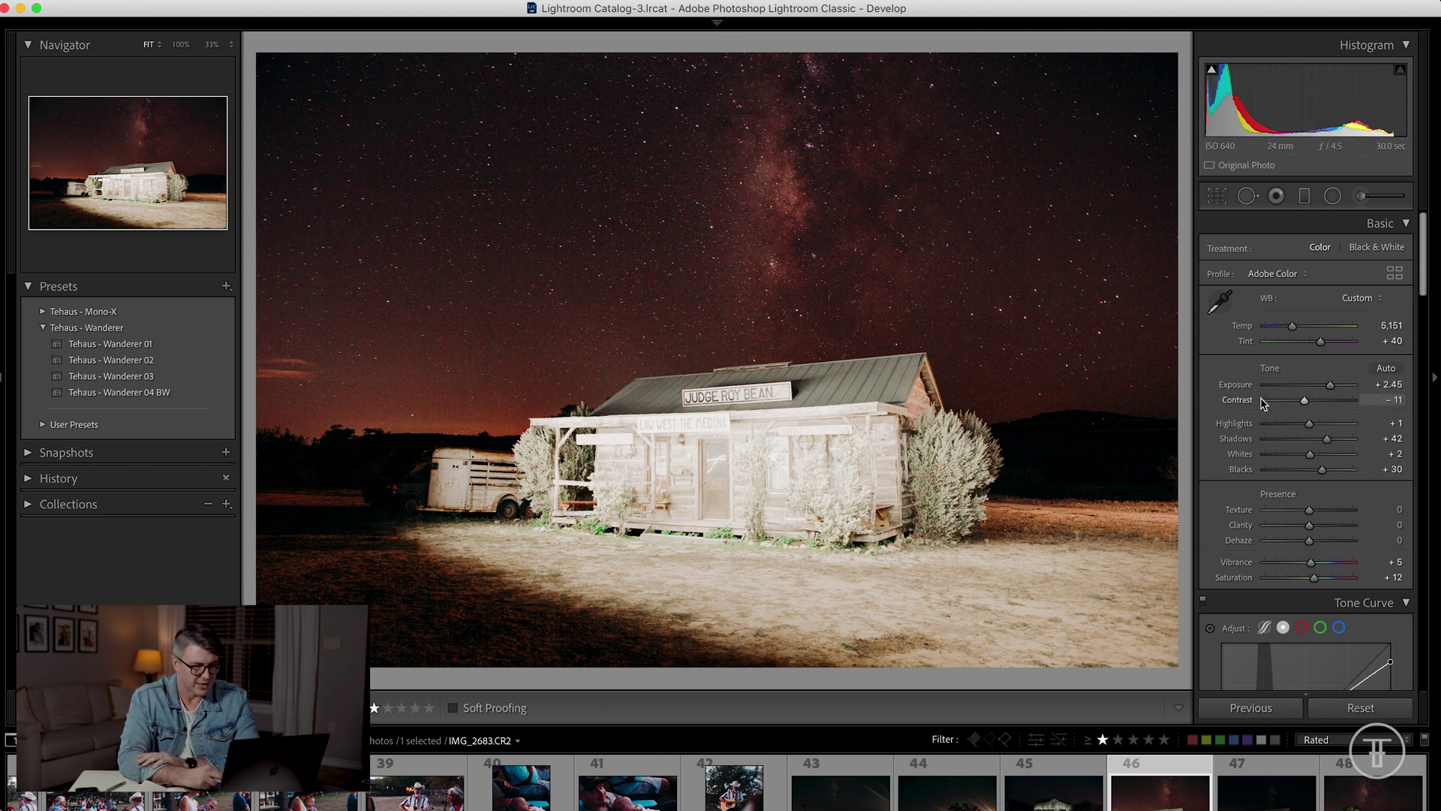
{"action": "left_click_drag", "start_coordinate": [1333, 387], "coordinate": [1329, 388]}
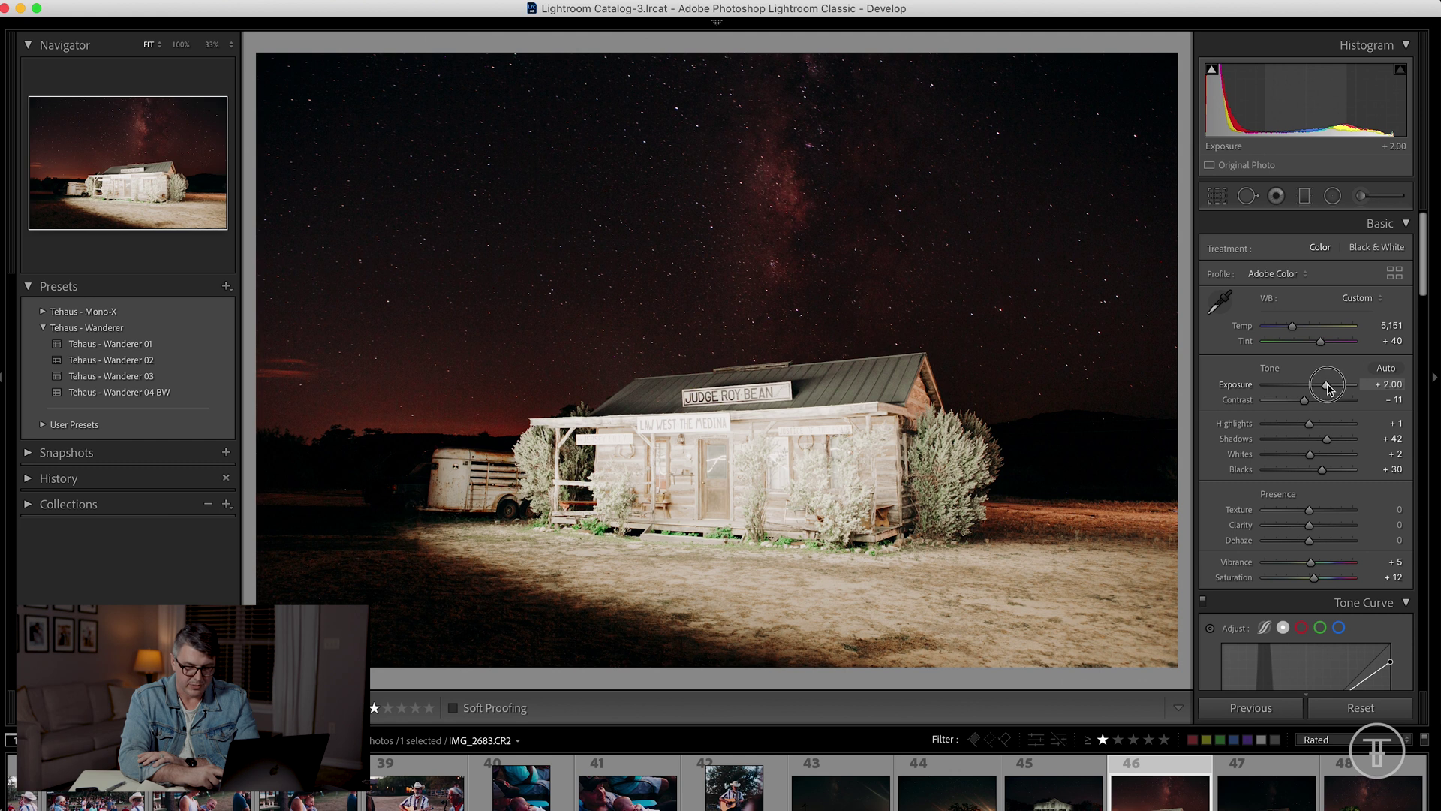
{"action": "left_click_drag", "start_coordinate": [1329, 388], "coordinate": [1327, 388]}
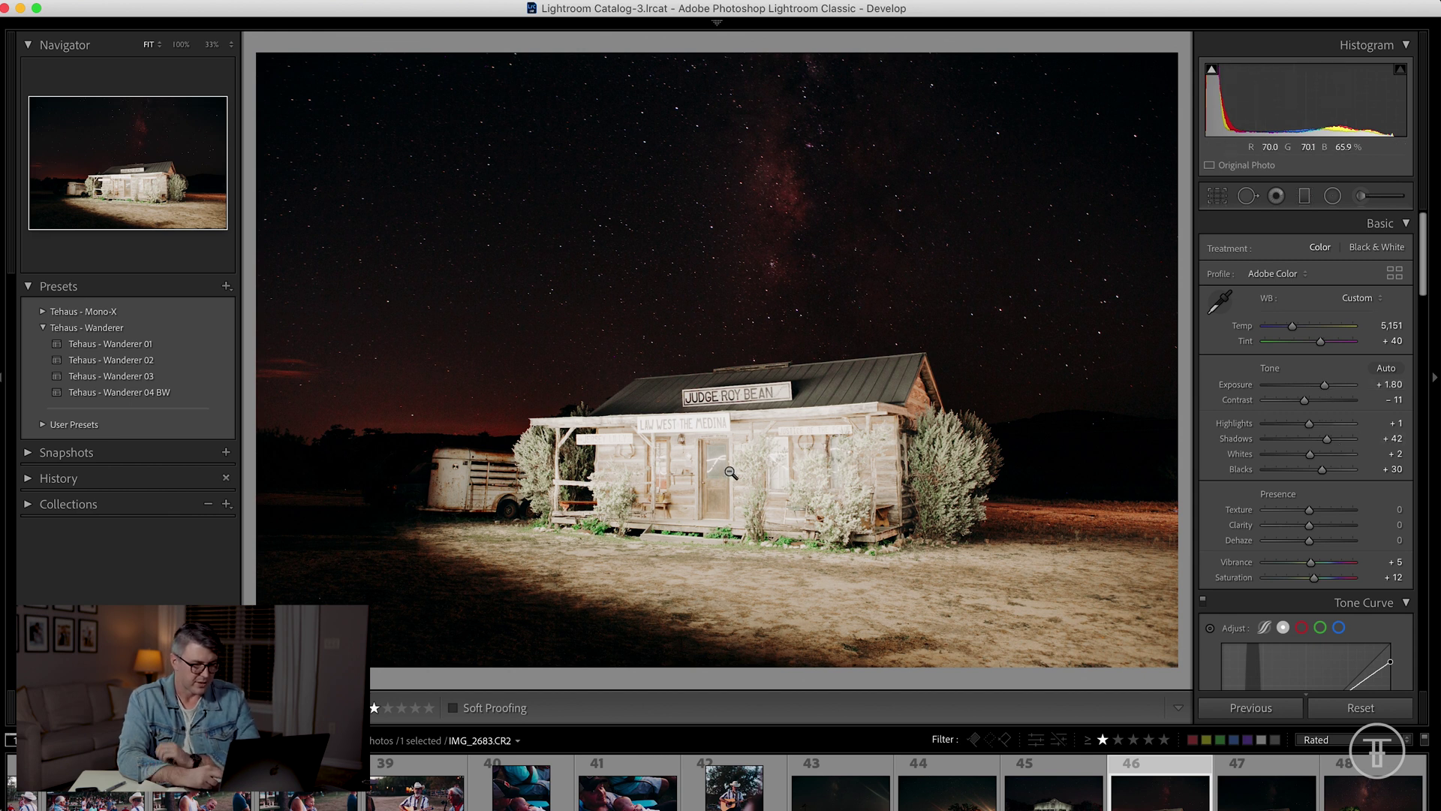
{"action": "left_click", "coordinate": [743, 454]}
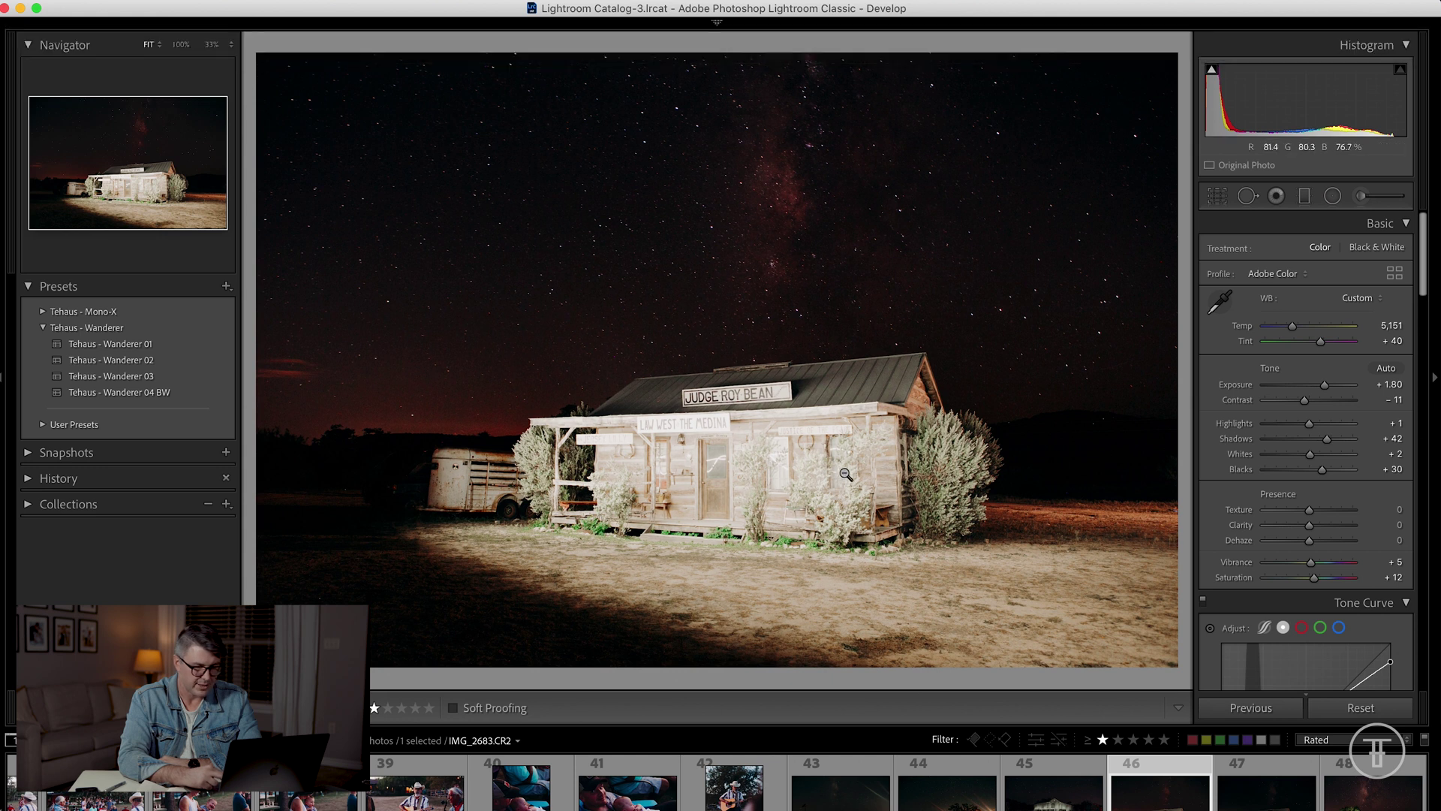
Step: Adjust the tone with Highlights -74, Exposure +1.90, Contrast +7 and Shadows +74
{"action": "left_click_drag", "start_coordinate": [1310, 424], "coordinate": [1276, 425]}
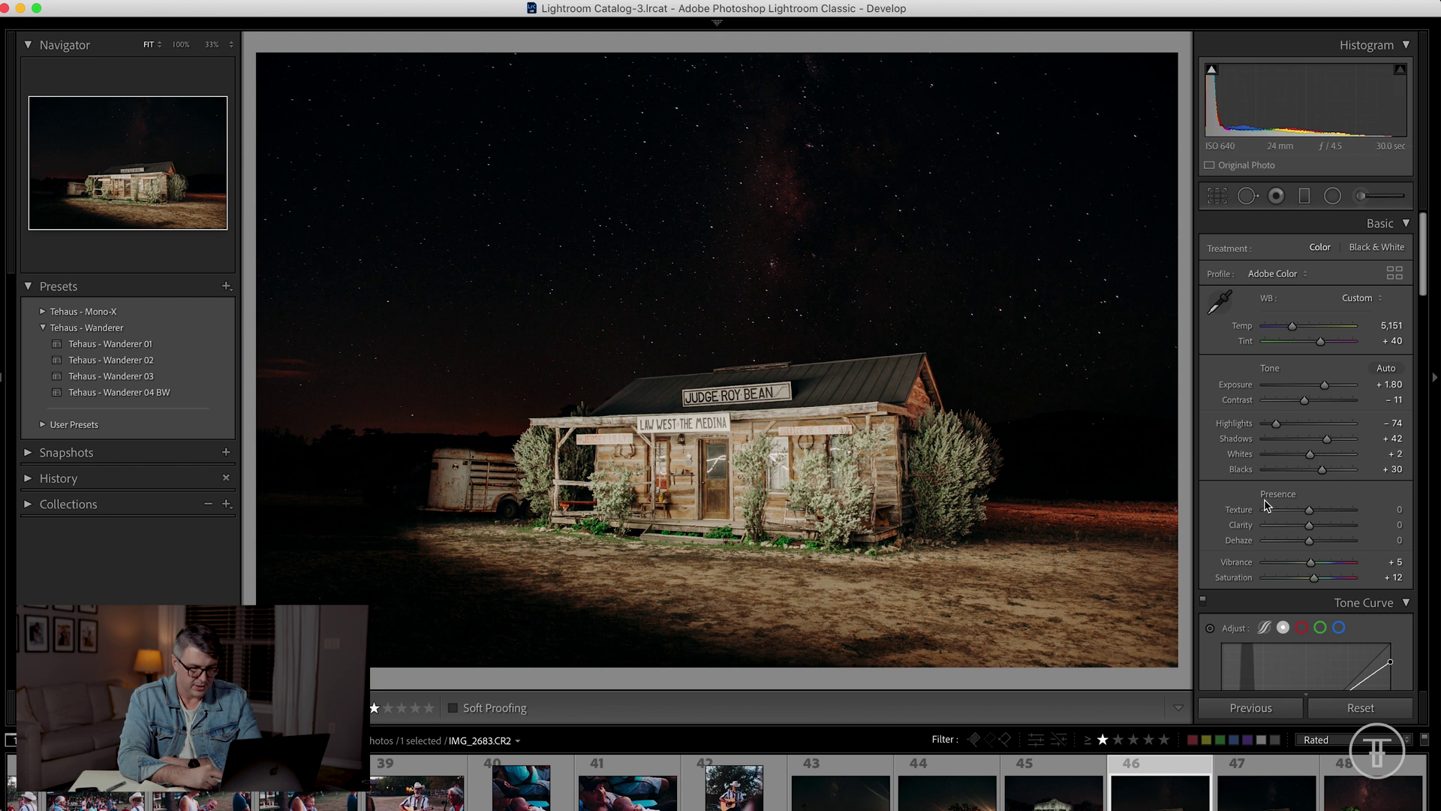
{"action": "left_click_drag", "start_coordinate": [1325, 385], "coordinate": [1312, 400]}
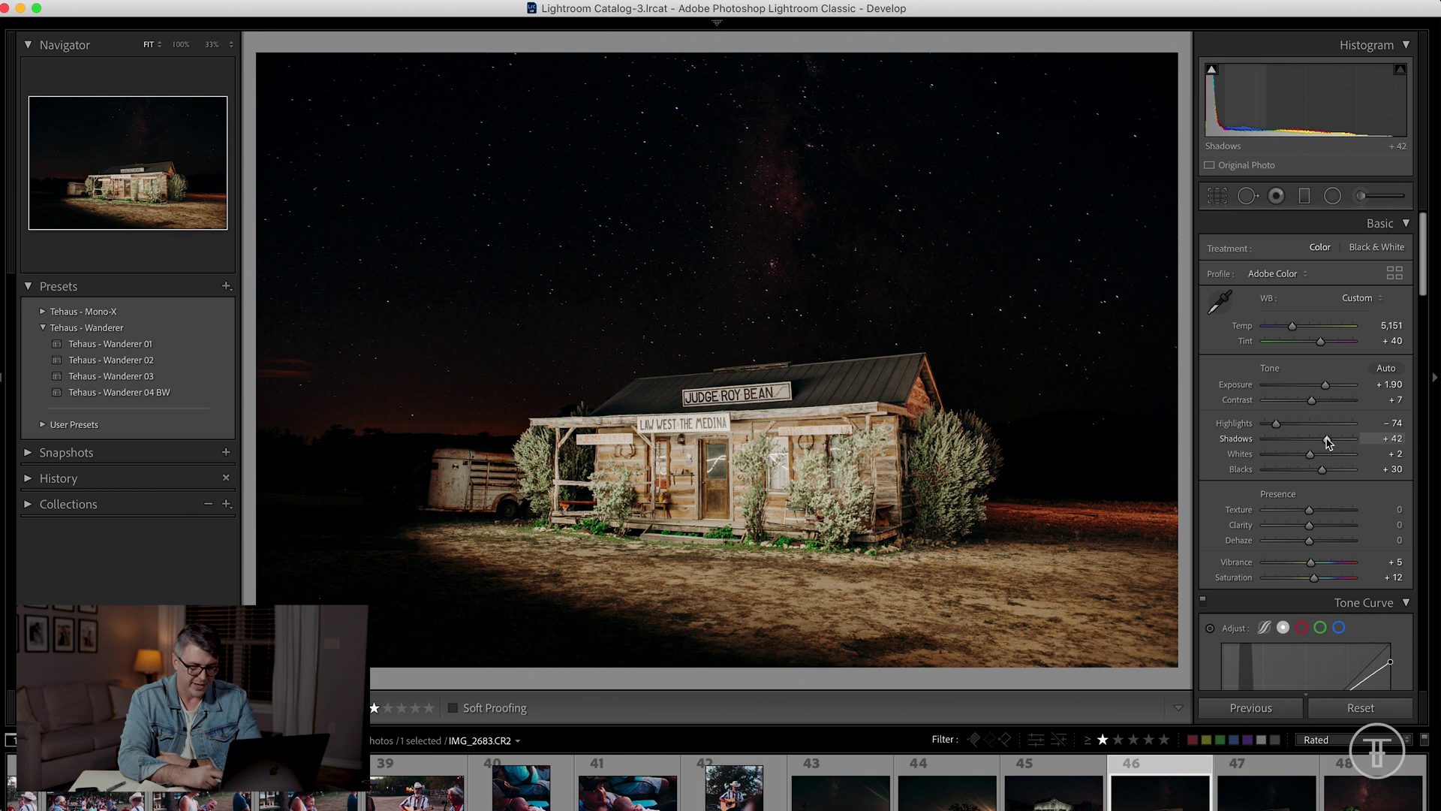
{"action": "left_click_drag", "start_coordinate": [1328, 441], "coordinate": [1343, 443]}
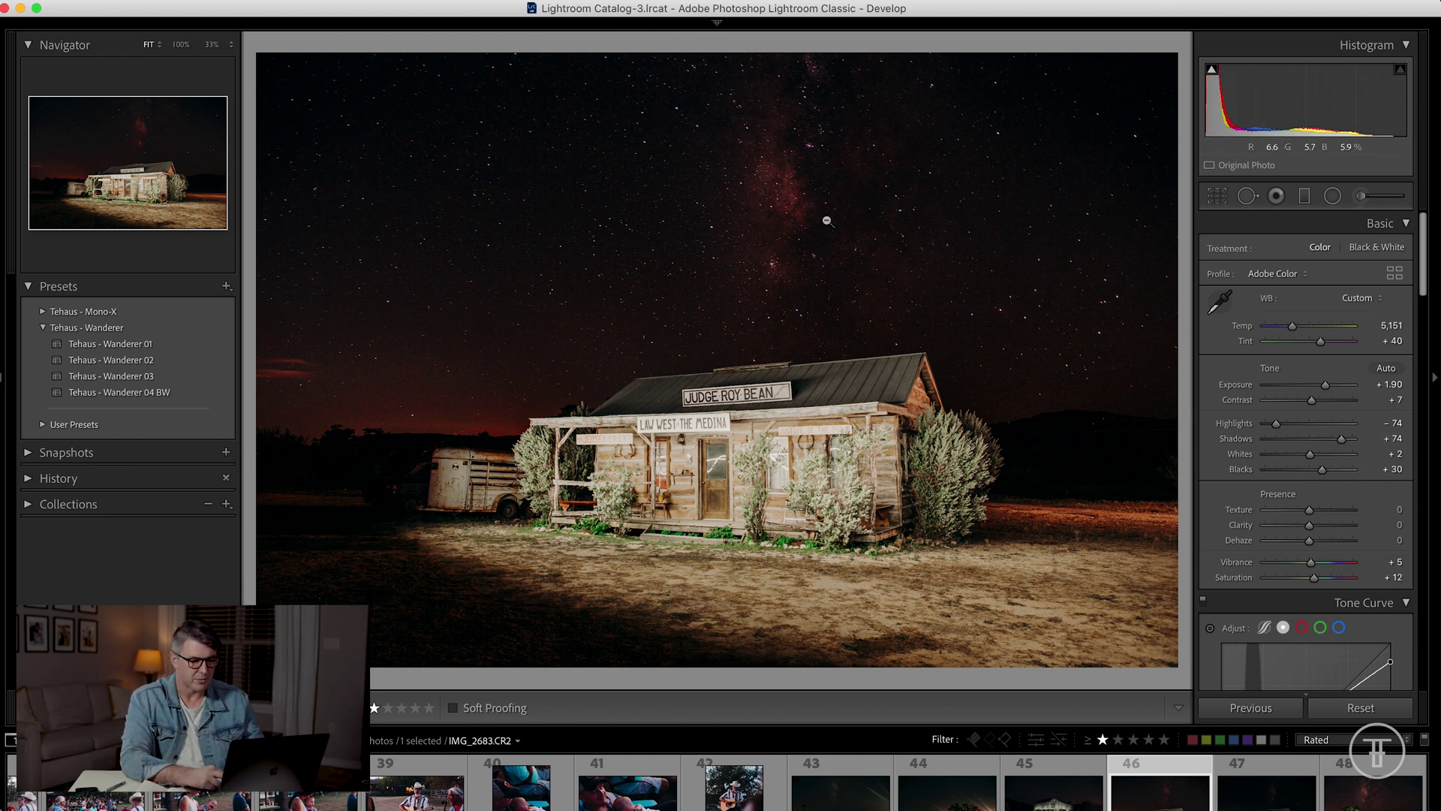
Step: Examine the noise in the sky and the dark tree line near the trailer at up to 300% zoom
{"action": "left_click", "coordinate": [337, 400]}
{"action": "left_click", "coordinate": [396, 392]}
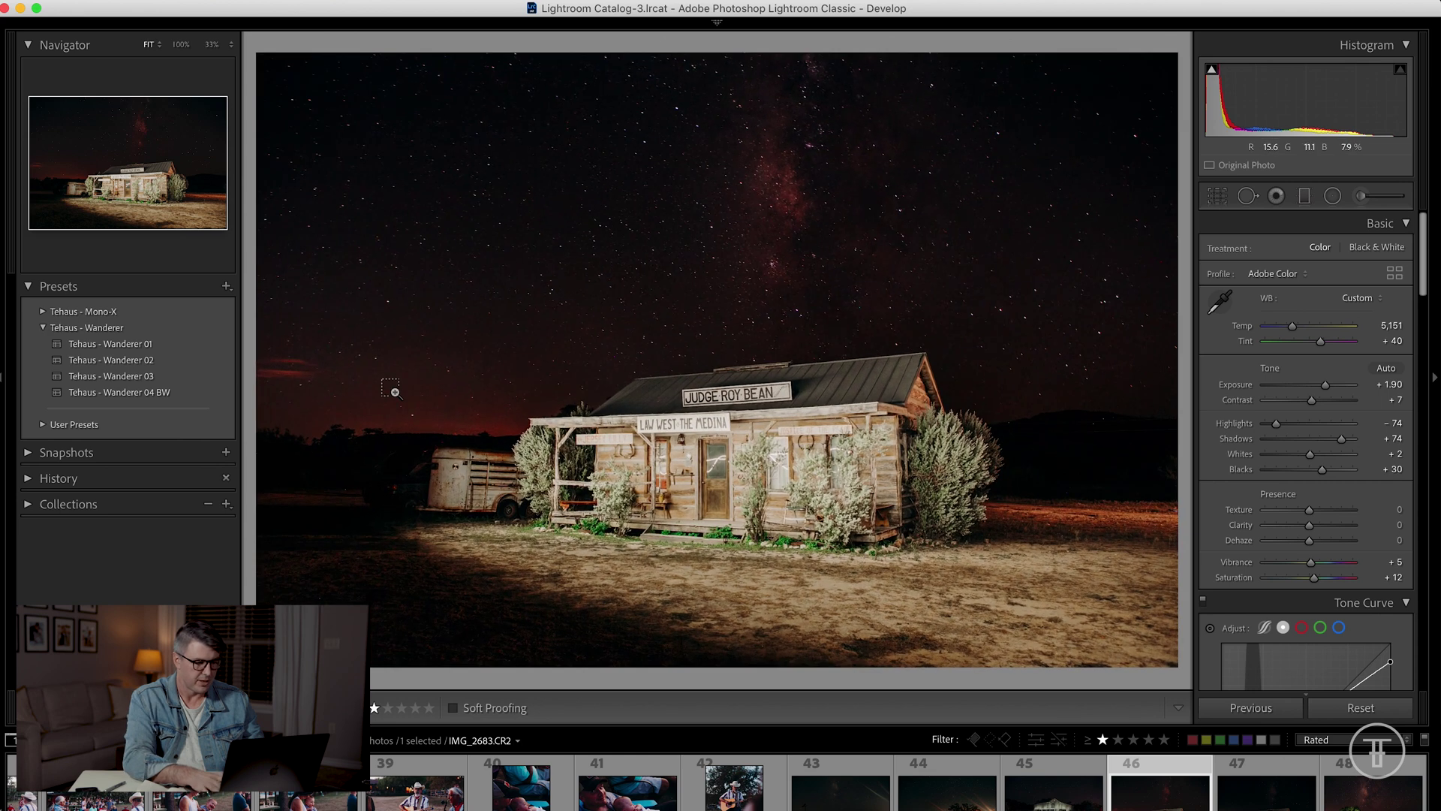
{"action": "left_click", "coordinate": [396, 393]}
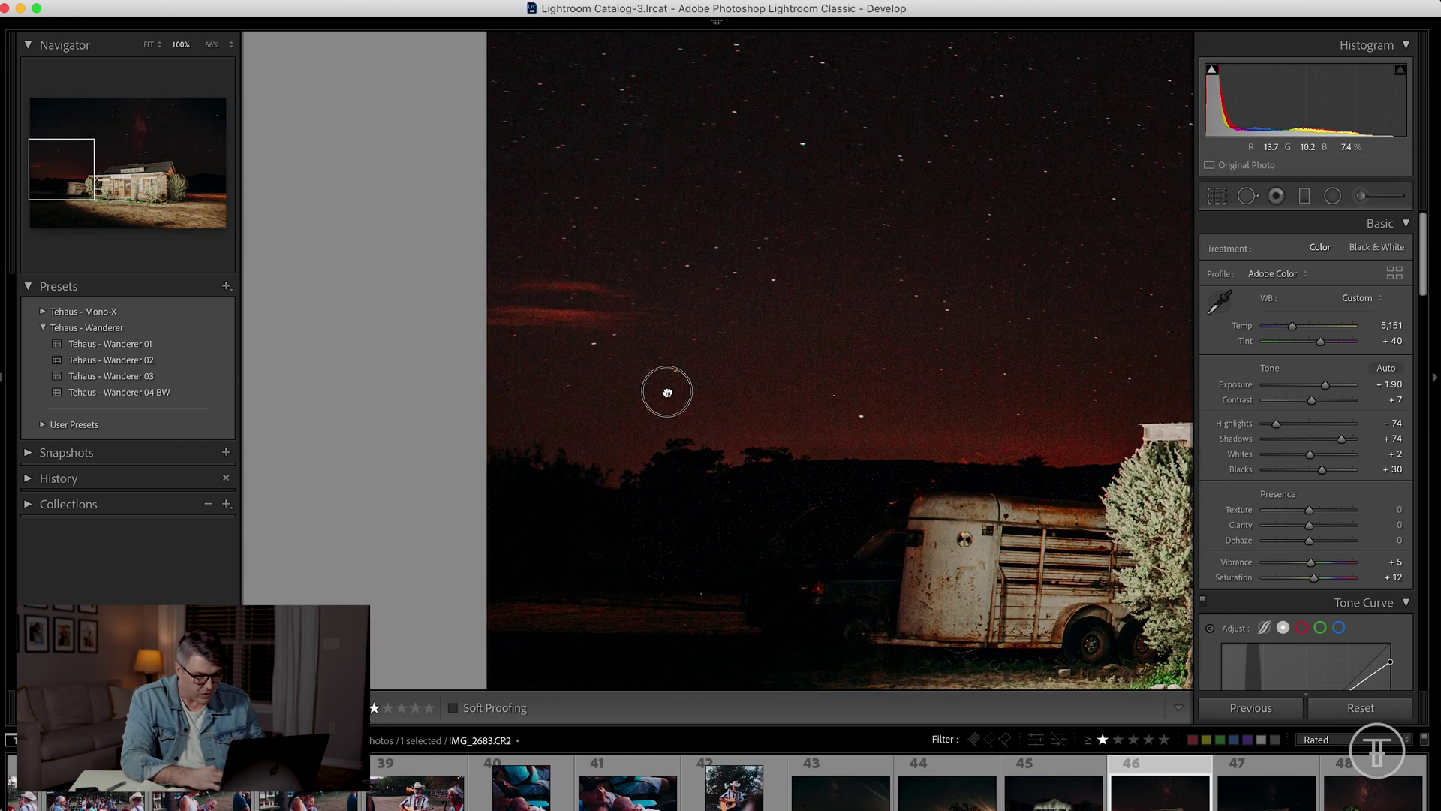
{"action": "mouse_move", "coordinate": [668, 391]}
{"action": "left_mouse_down"}
{"action": "mouse_move", "coordinate": [589, 452]}
{"action": "mouse_move", "coordinate": [665, 364]}
{"action": "left_mouse_up"}
{"action": "key", "text": "super+equal"}
{"action": "key", "text": "super+equal"}
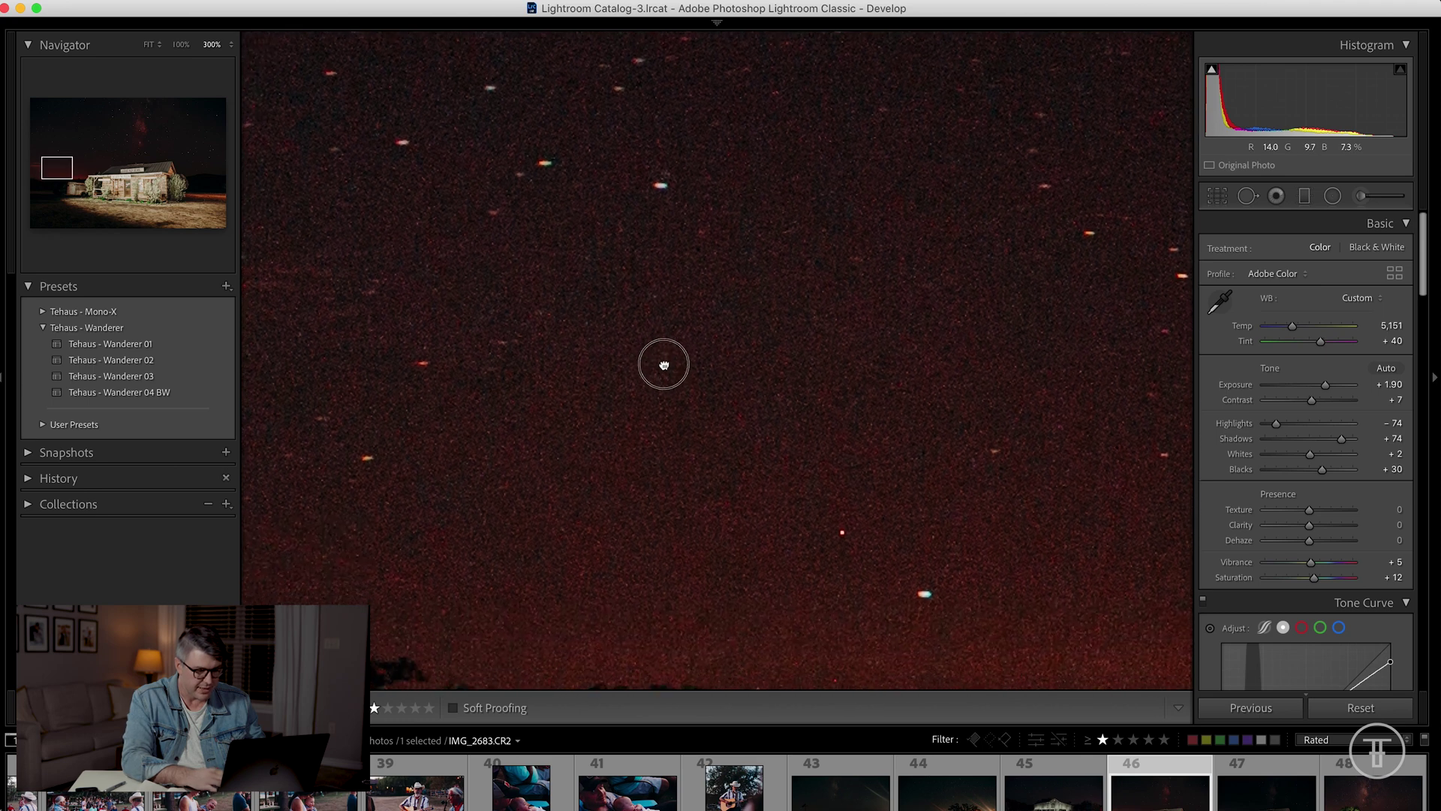
{"action": "key", "text": "super+minus"}
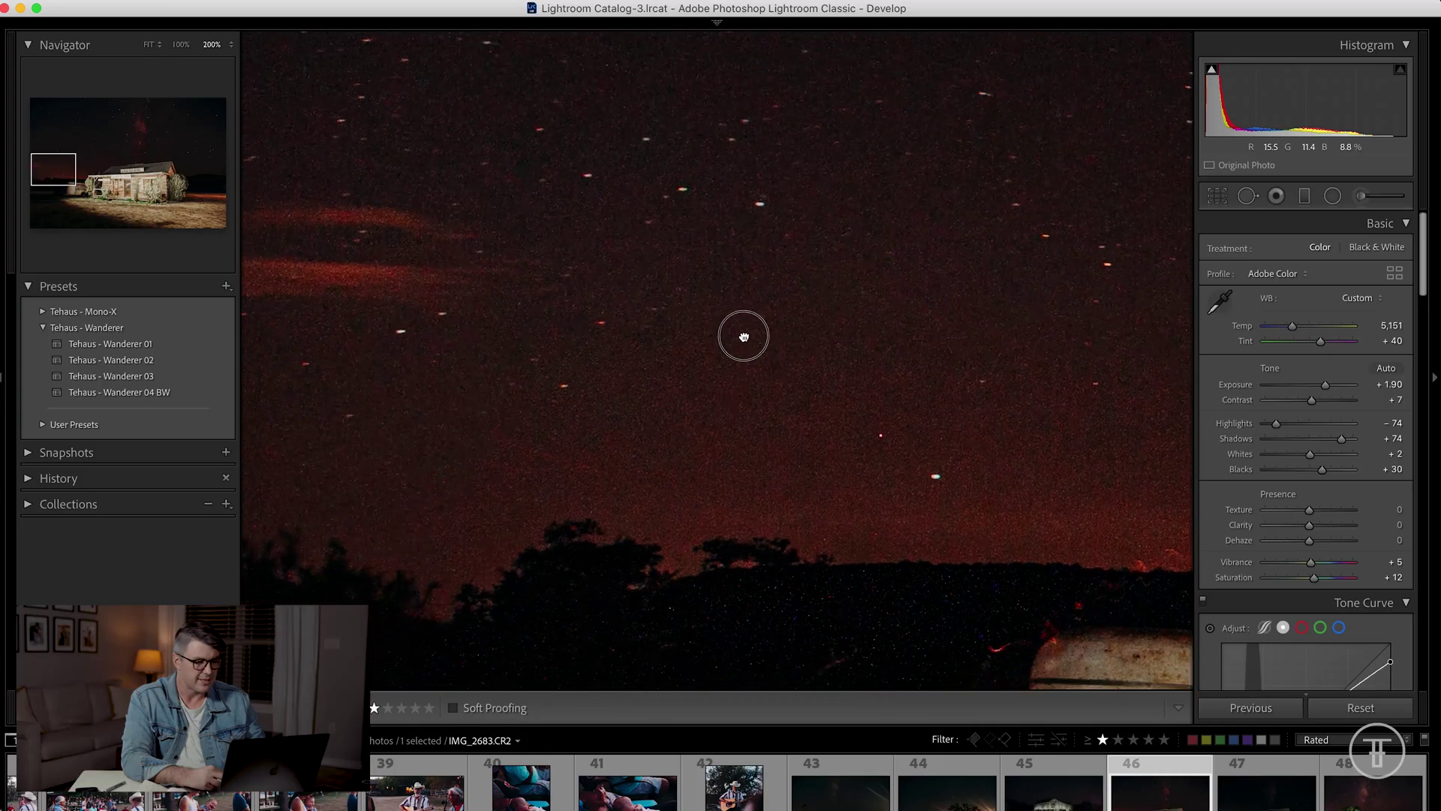
{"action": "left_click_drag", "start_coordinate": [744, 337], "coordinate": [797, 273]}
{"action": "scroll", "coordinate": [790, 419], "scroll_direction": "down", "scroll_amount": 5}
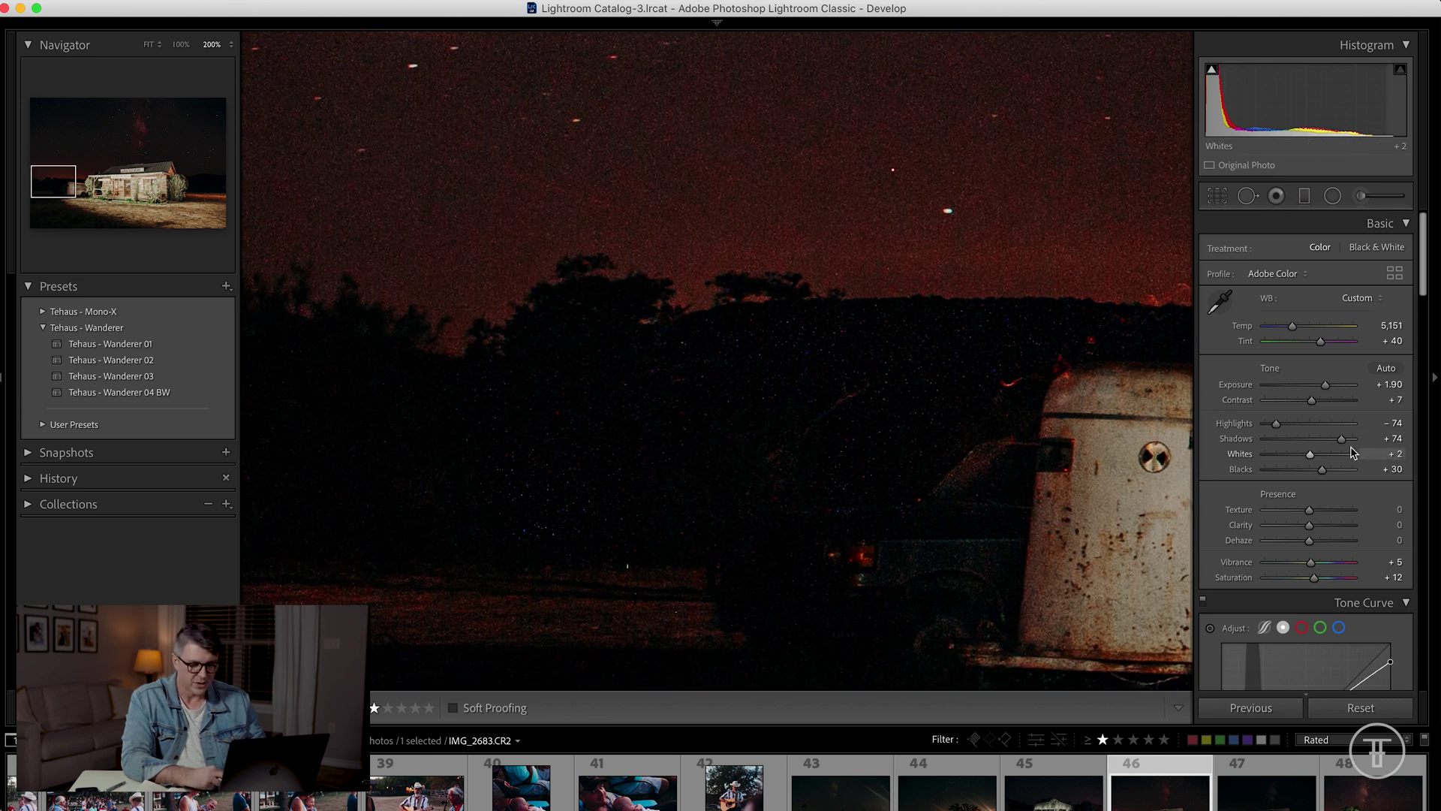
Step: Reduce the Shadows to +46 and review the whole photo
{"action": "left_click_drag", "start_coordinate": [1343, 444], "coordinate": [1331, 446]}
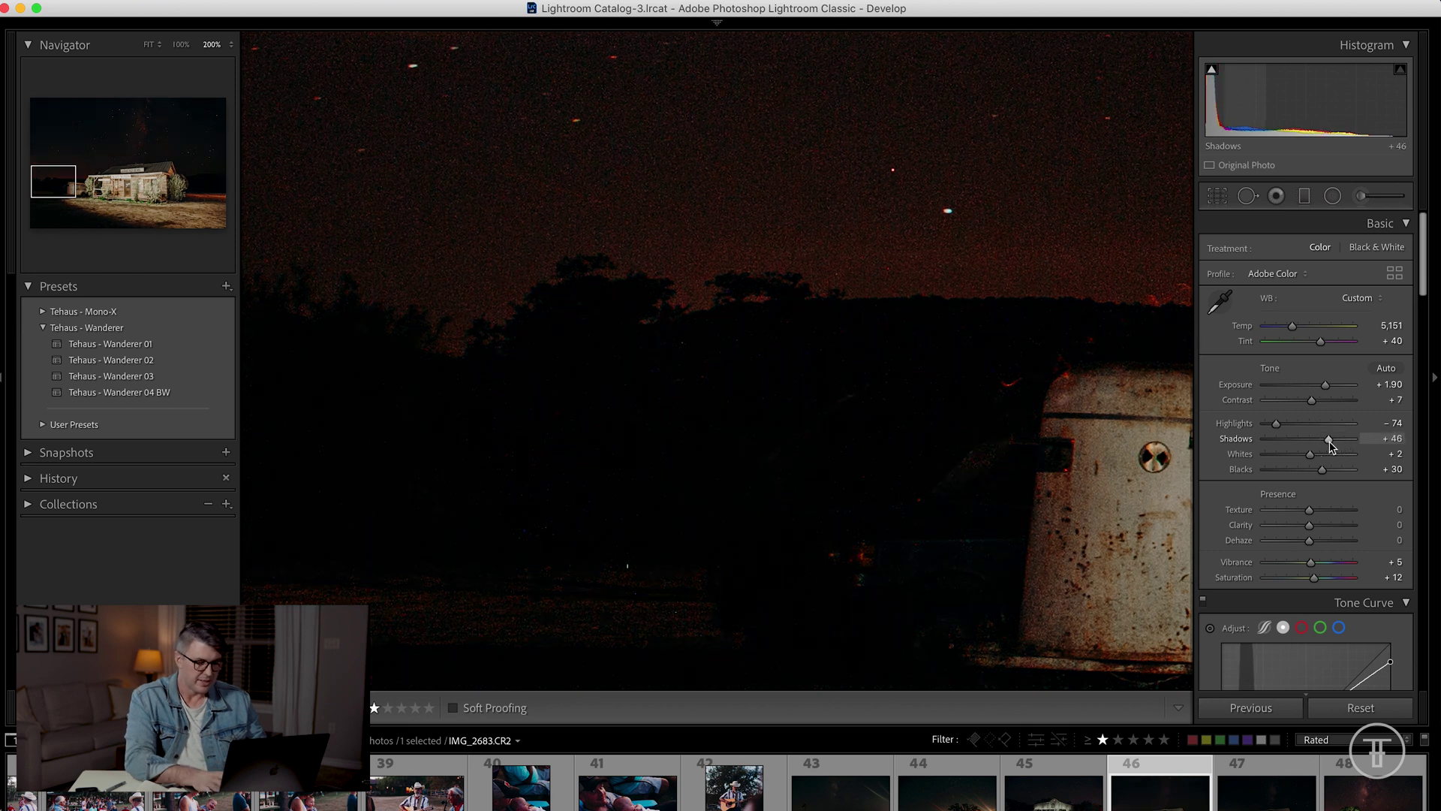
{"action": "key", "text": "super+minus"}
{"action": "key", "text": "super+minus"}
{"action": "key", "text": "super+minus"}
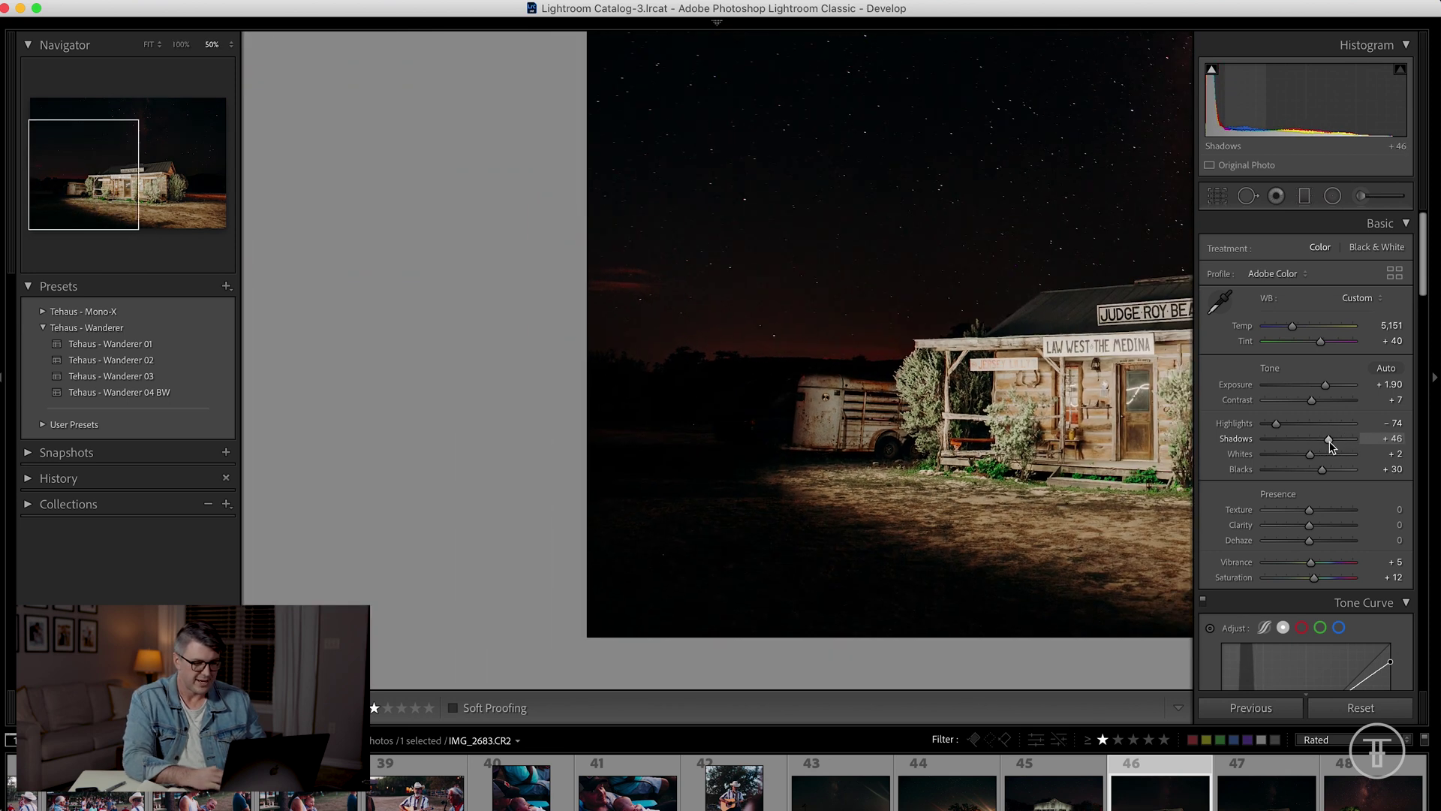
{"action": "key", "text": "super+minus"}
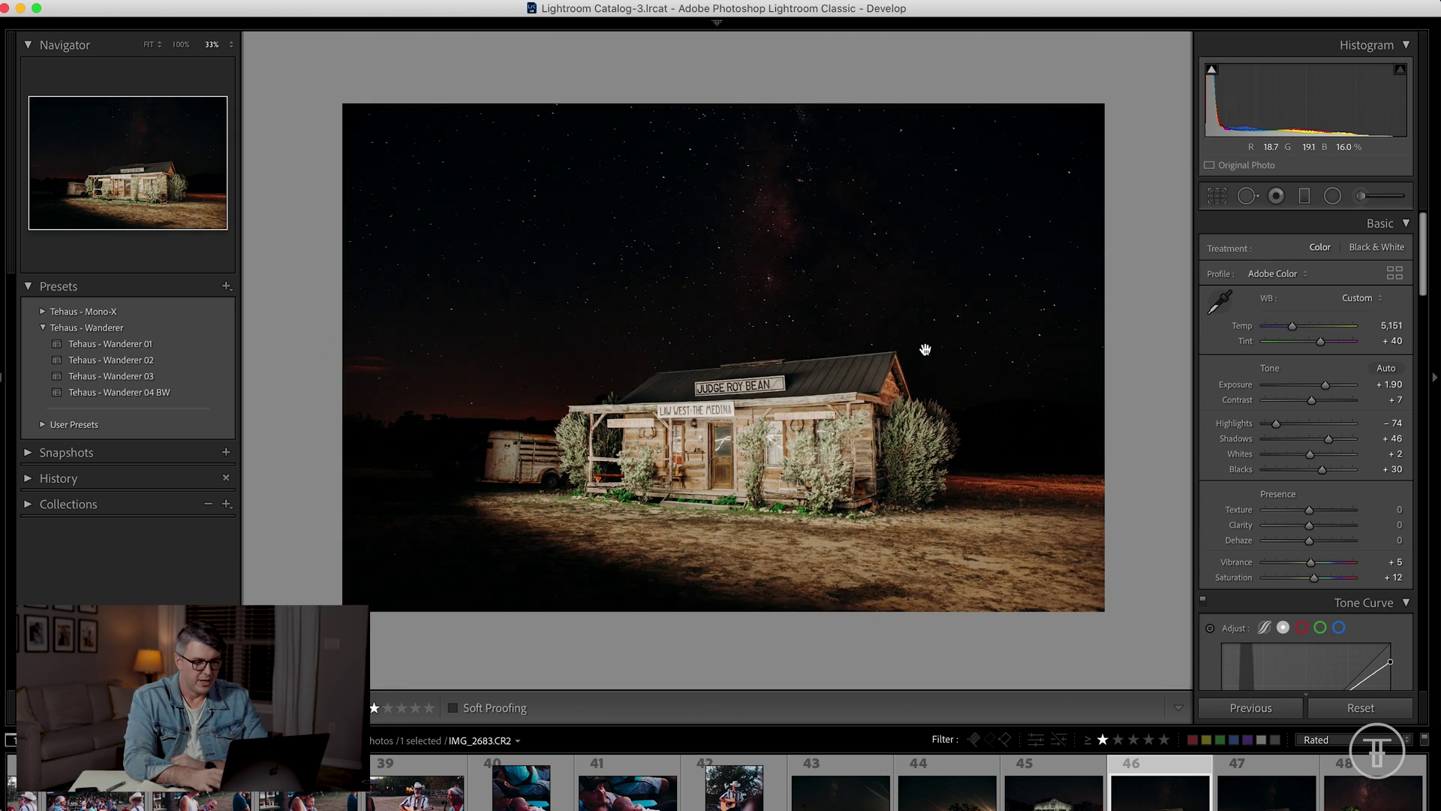
{"action": "key", "text": "super+minus"}
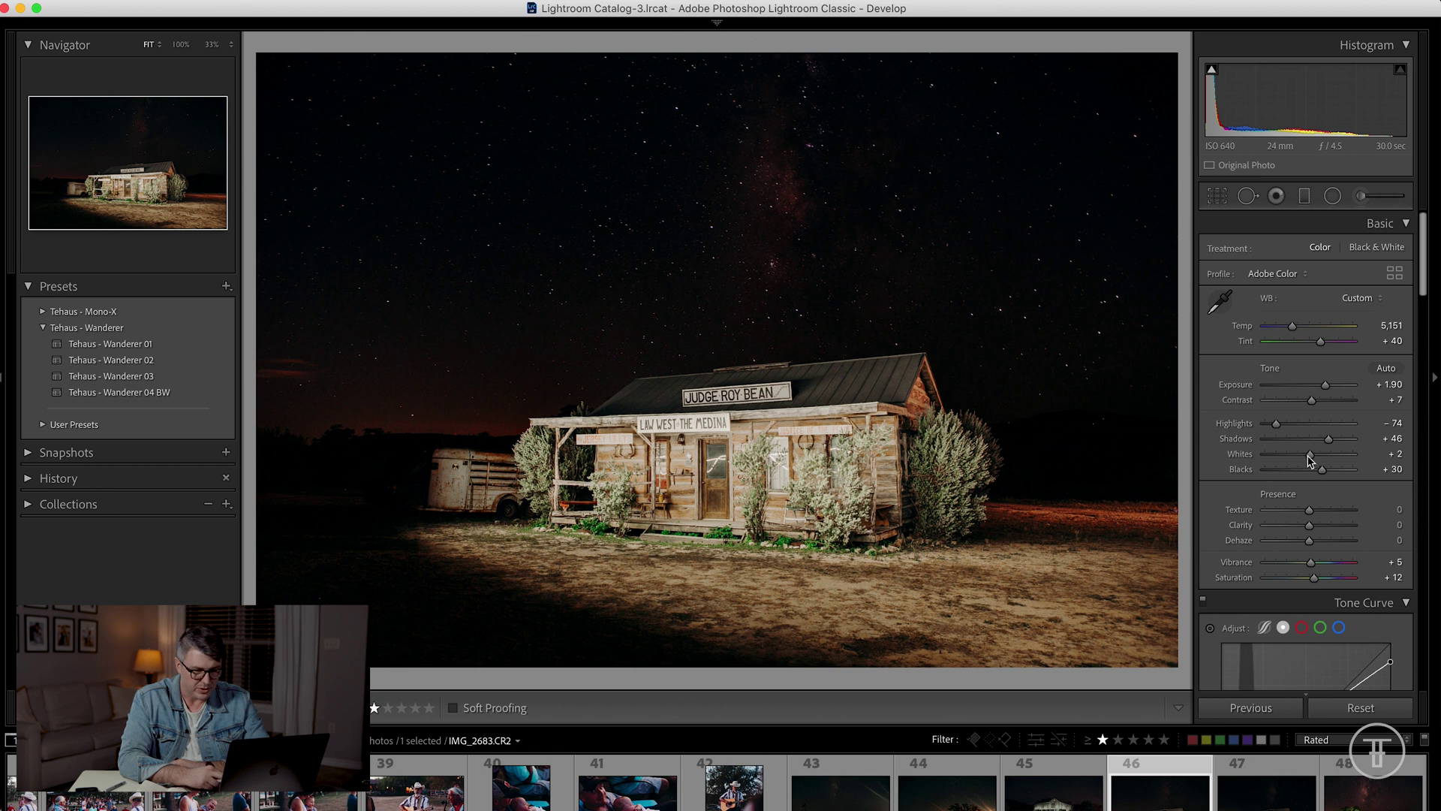
Step: Fine-tune the tone to Highlights -83, Exposure +1.80 and Blacks +32, and the white balance to Temp 5,348 and Tint +41
{"action": "left_click_drag", "start_coordinate": [1276, 423], "coordinate": [1272, 423]}
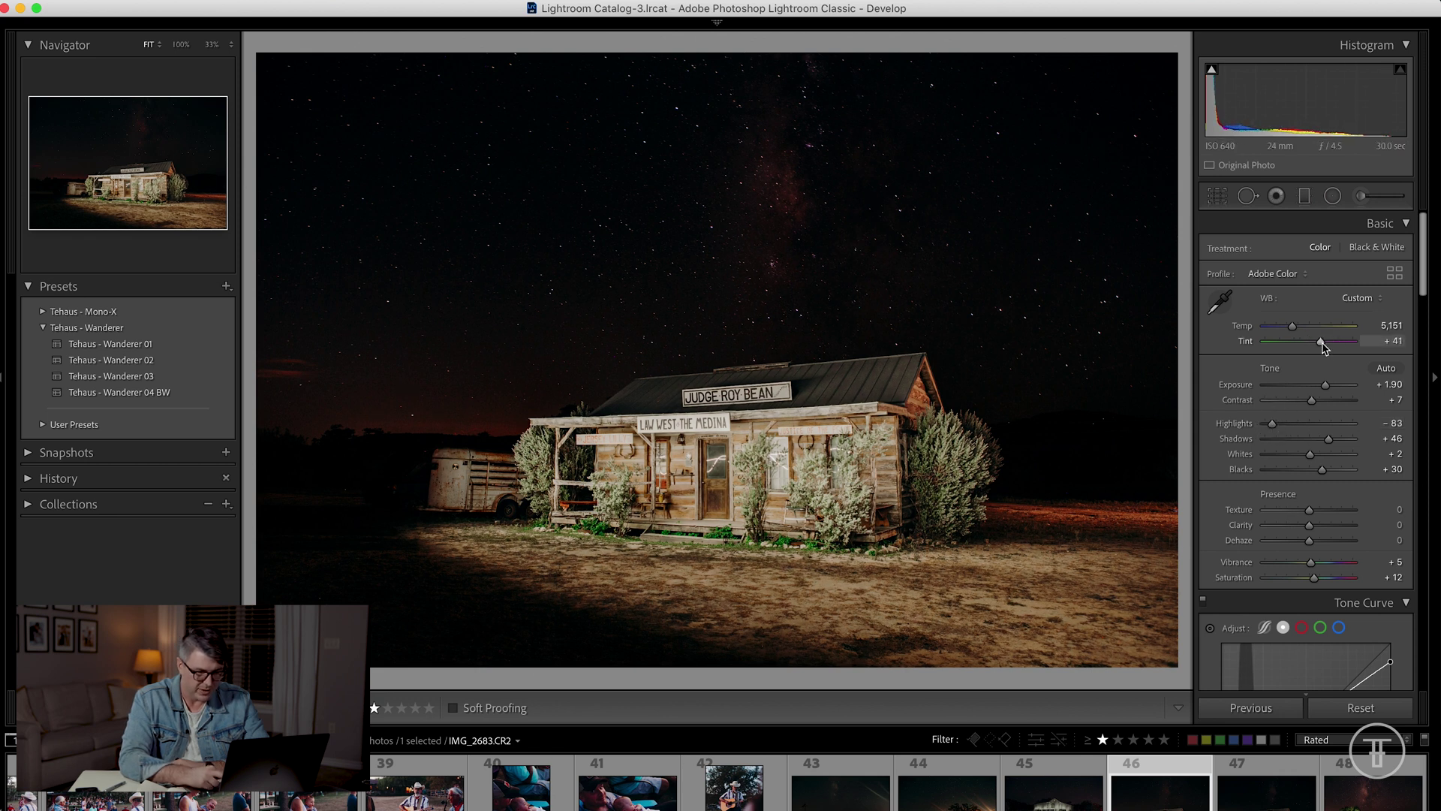
{"action": "left_click_drag", "start_coordinate": [1292, 327], "coordinate": [1293, 329]}
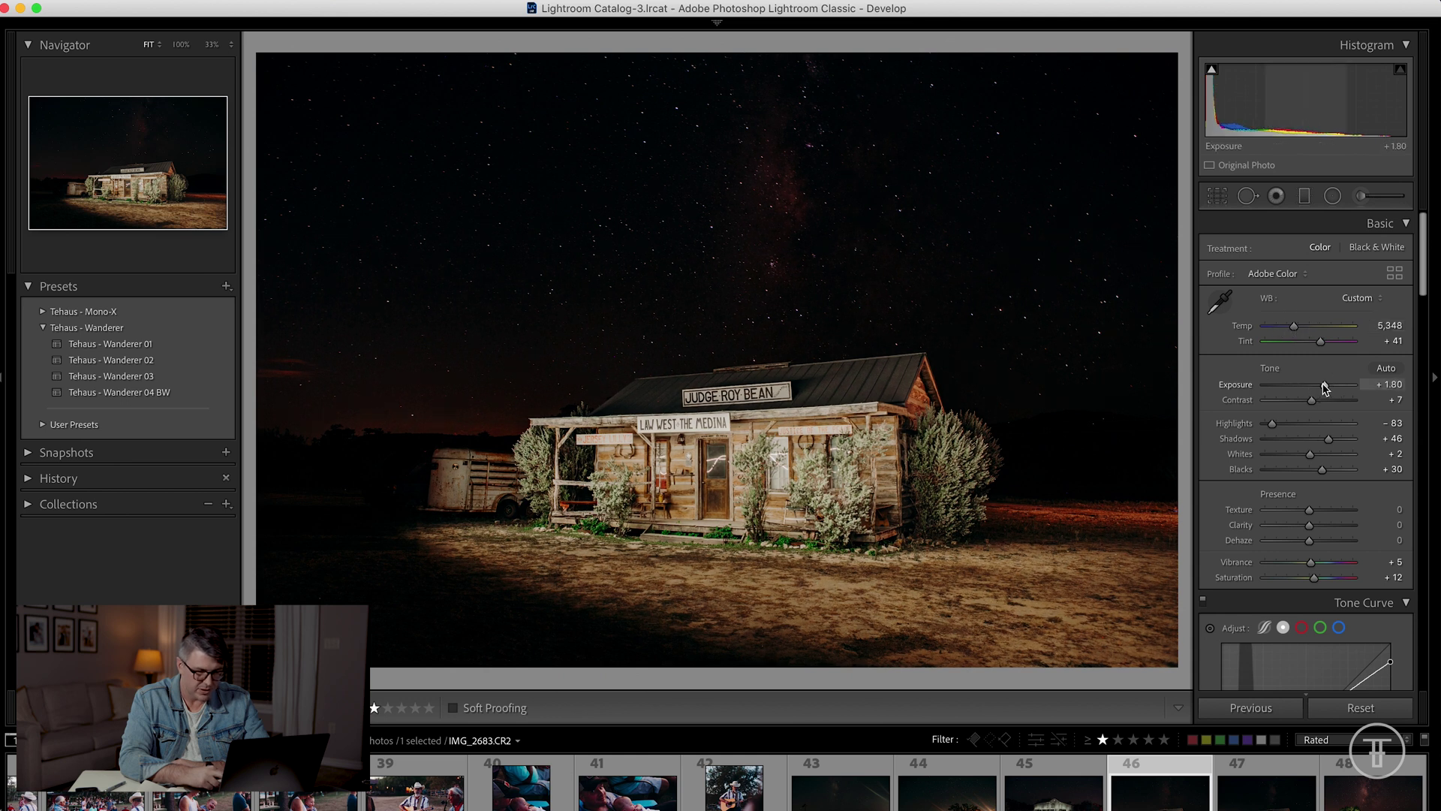
{"action": "left_click_drag", "start_coordinate": [1322, 470], "coordinate": [1323, 470]}
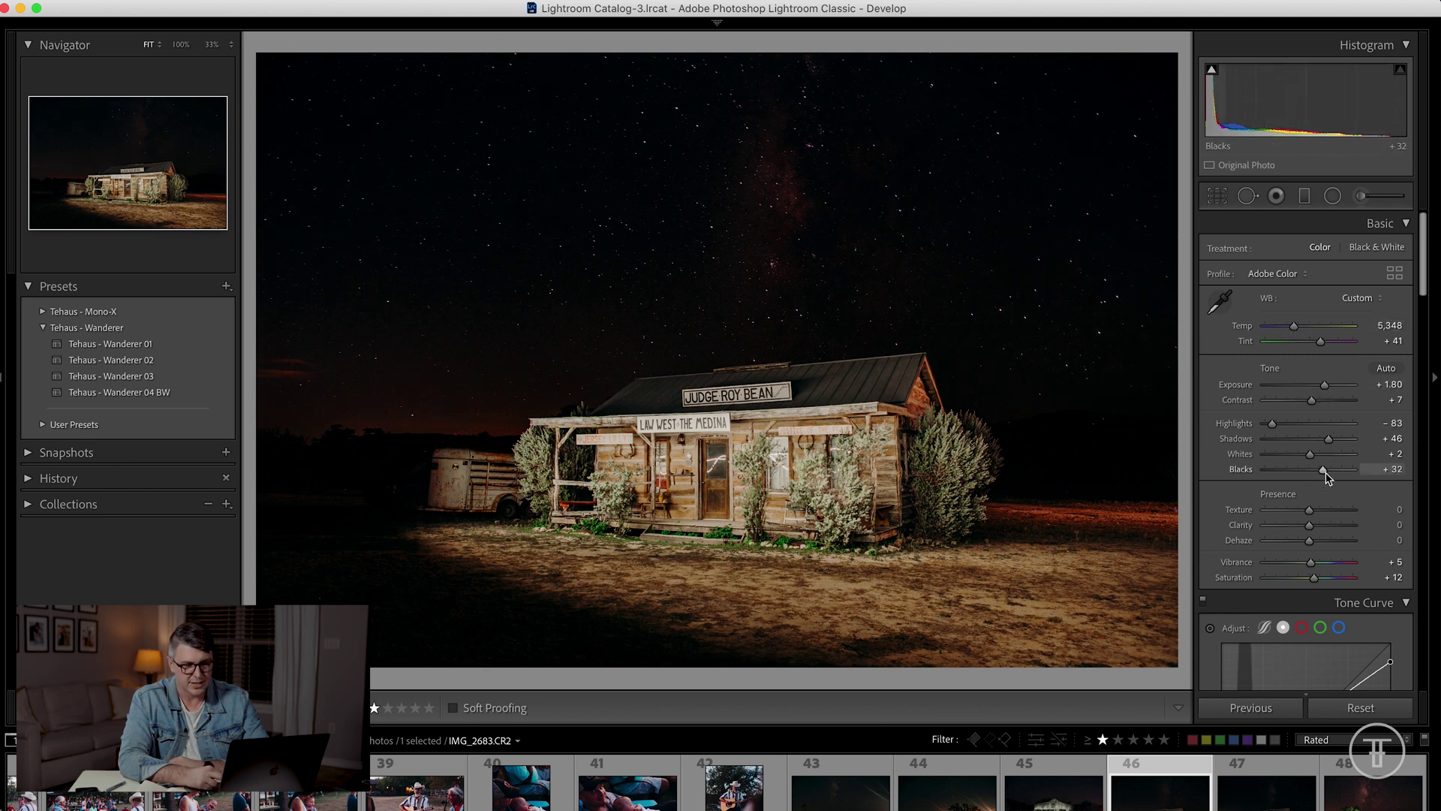
Step: Set Clarity to +14 and Dehaze to +15, and raise the Shadows slightly
{"action": "left_click_drag", "start_coordinate": [1309, 526], "coordinate": [1320, 547]}
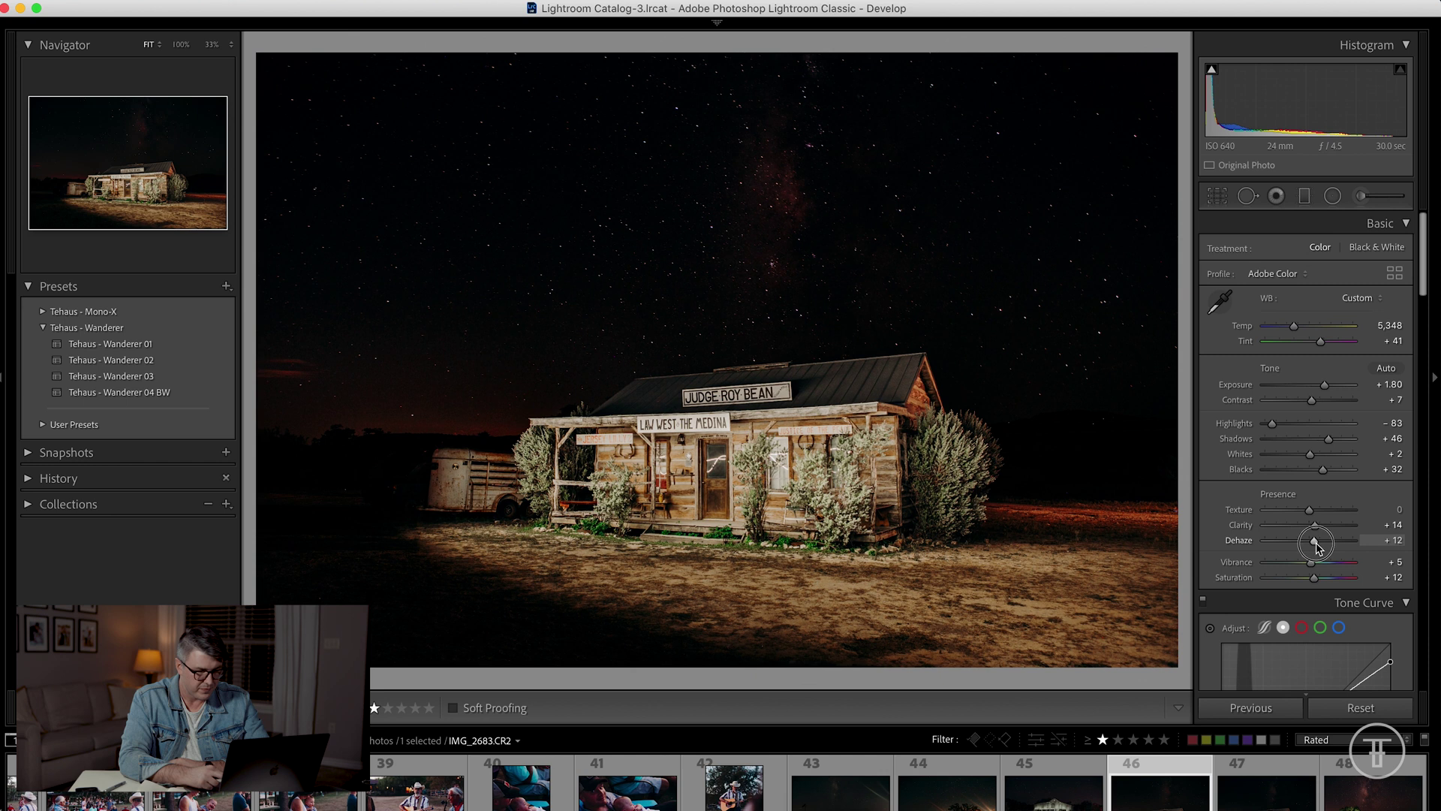
{"action": "left_click", "coordinate": [1329, 440]}
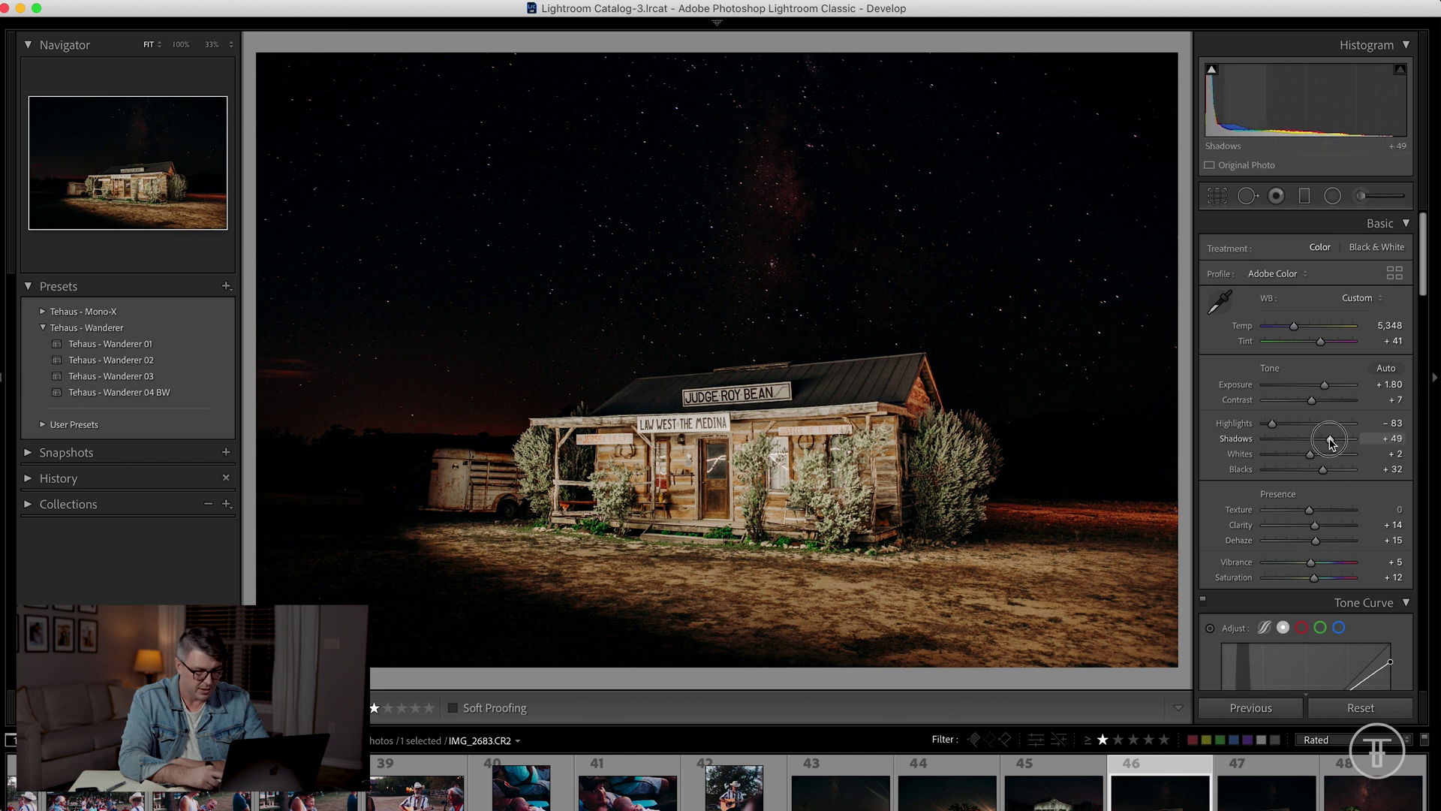
{"action": "left_click_drag", "start_coordinate": [1331, 442], "coordinate": [1337, 442]}
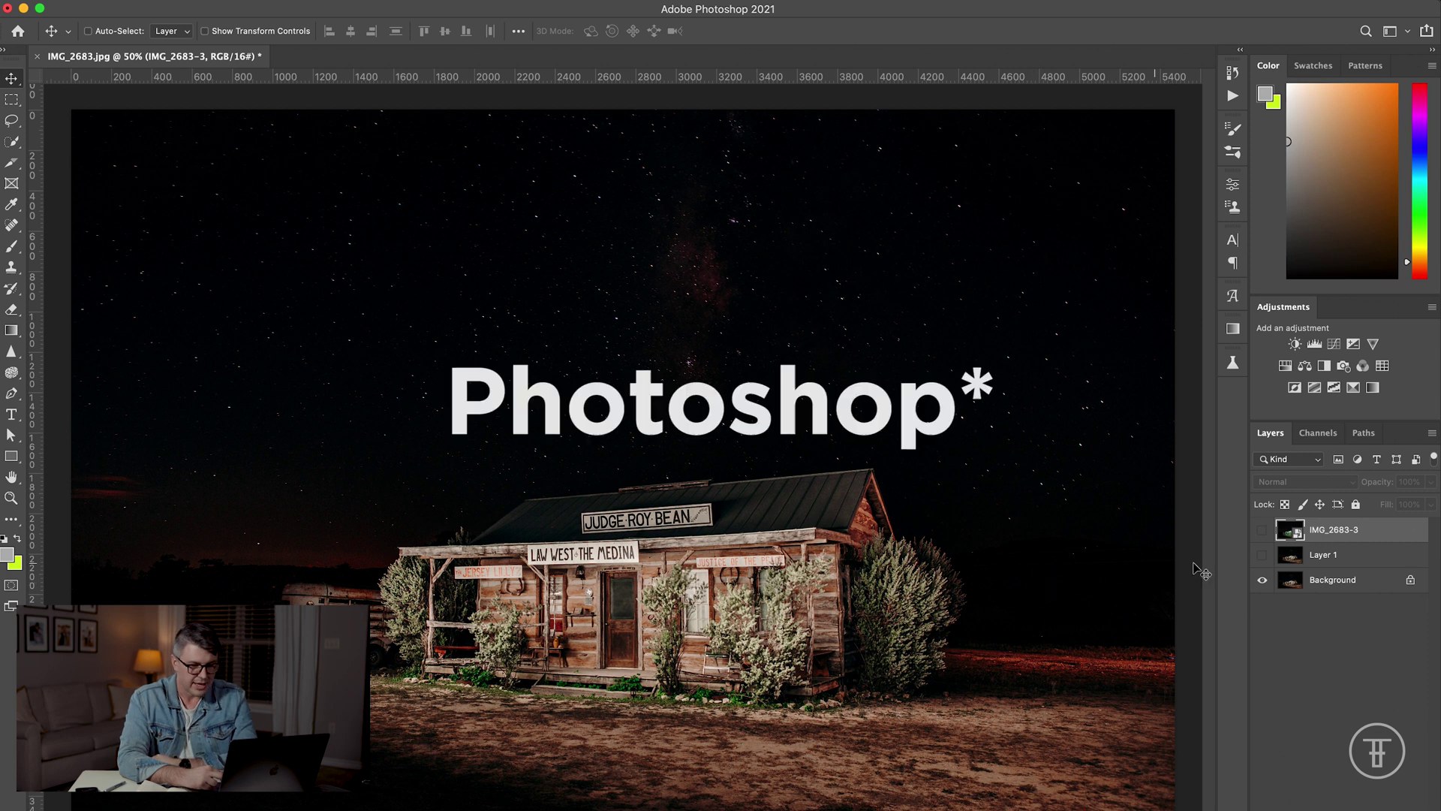
Step: Switch to Photoshop, show Layer 1 and examine the light streaks on the cabin's door and windows at up to 300% zoom
{"action": "left_click", "coordinate": [1262, 555]}
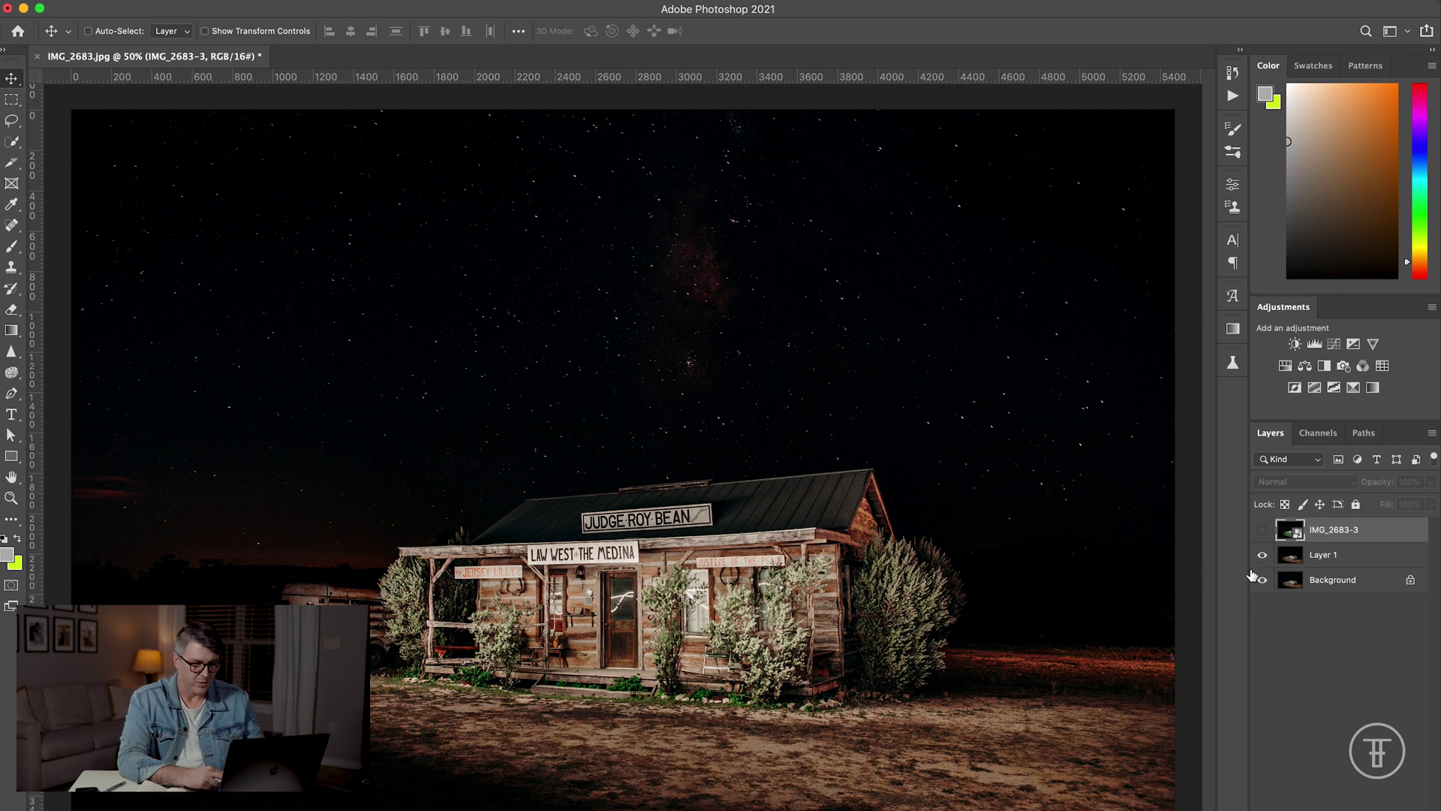
{"action": "key", "text": "super+equal"}
{"action": "key", "text": "super+equal"}
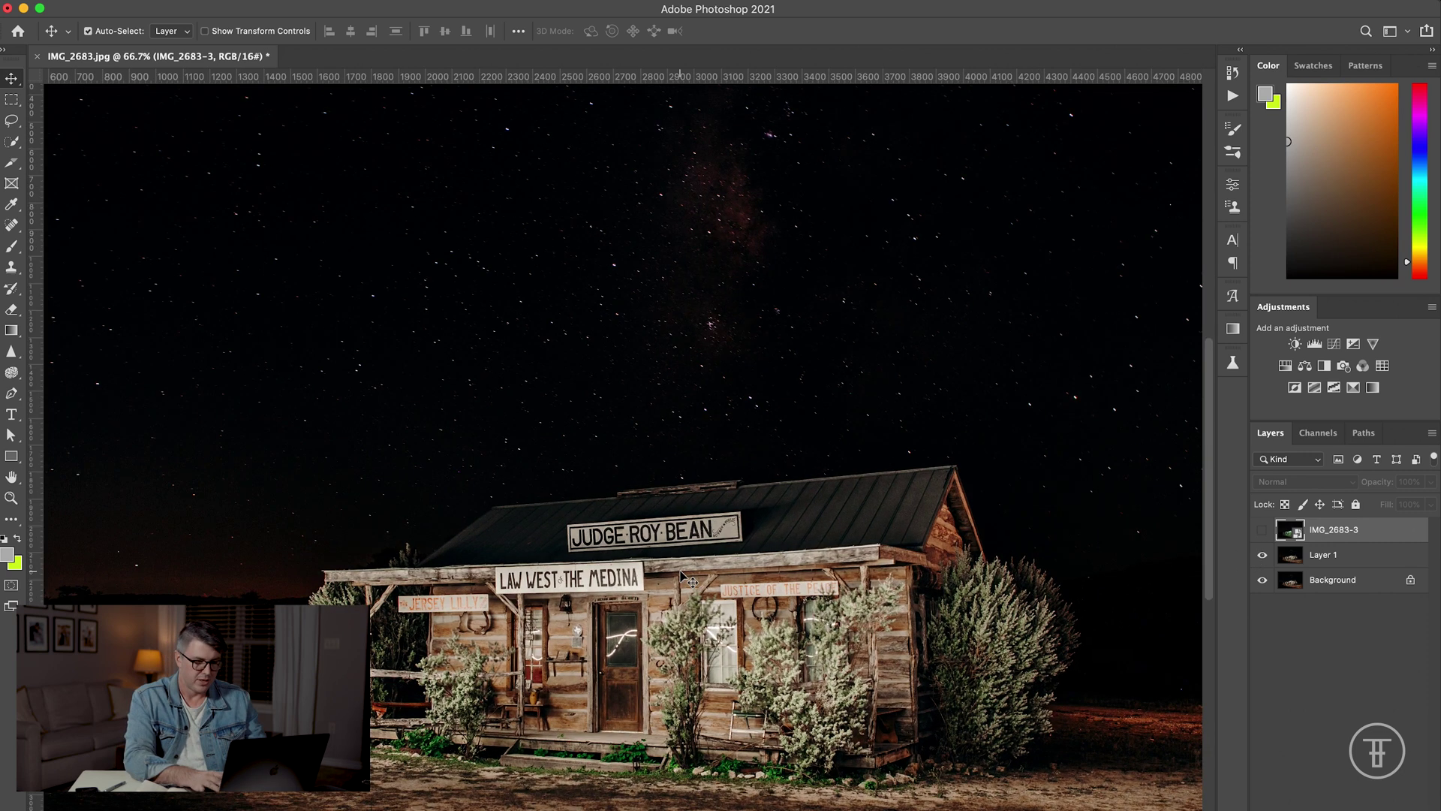
{"action": "key", "text": "super"}
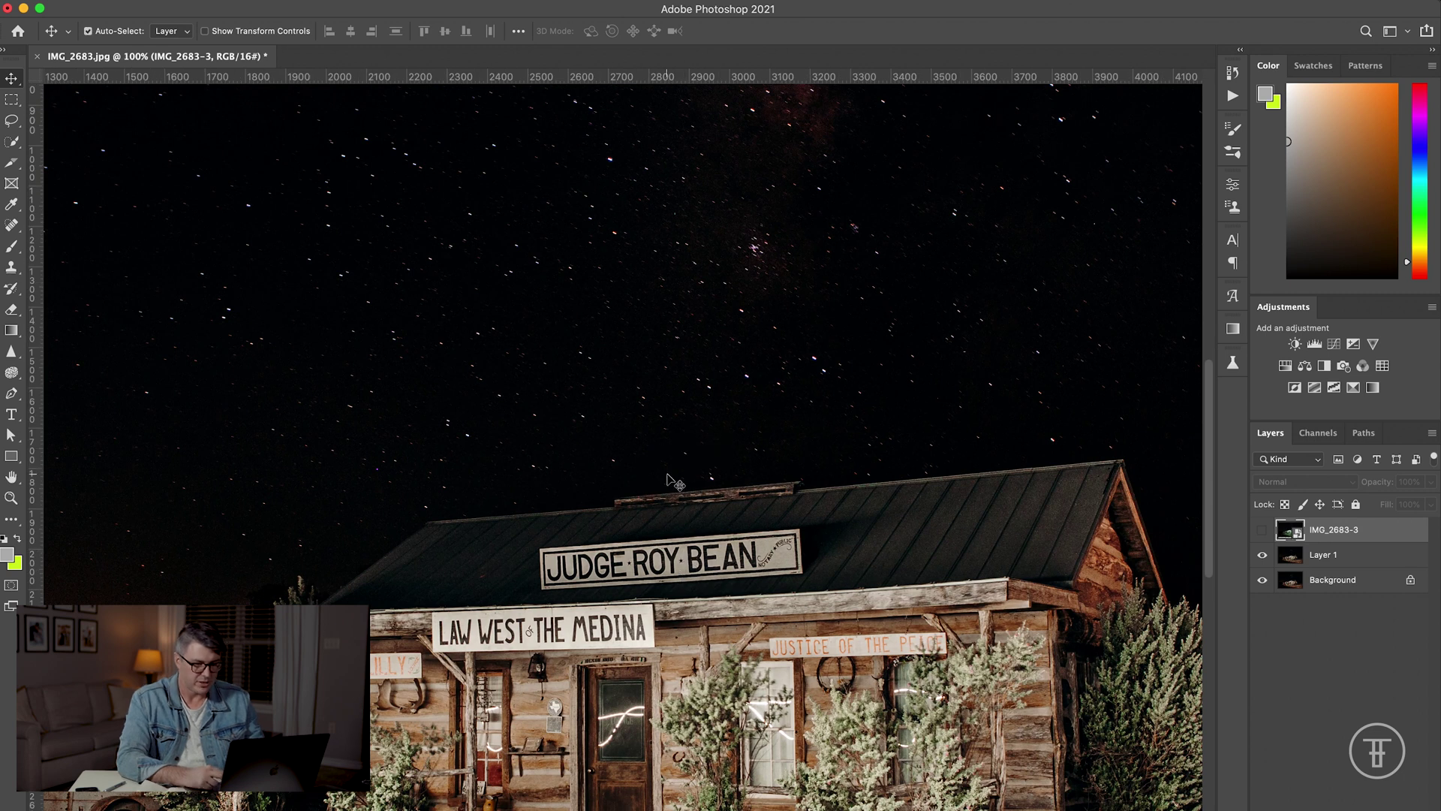
{"action": "left_click", "coordinate": [1344, 588]}
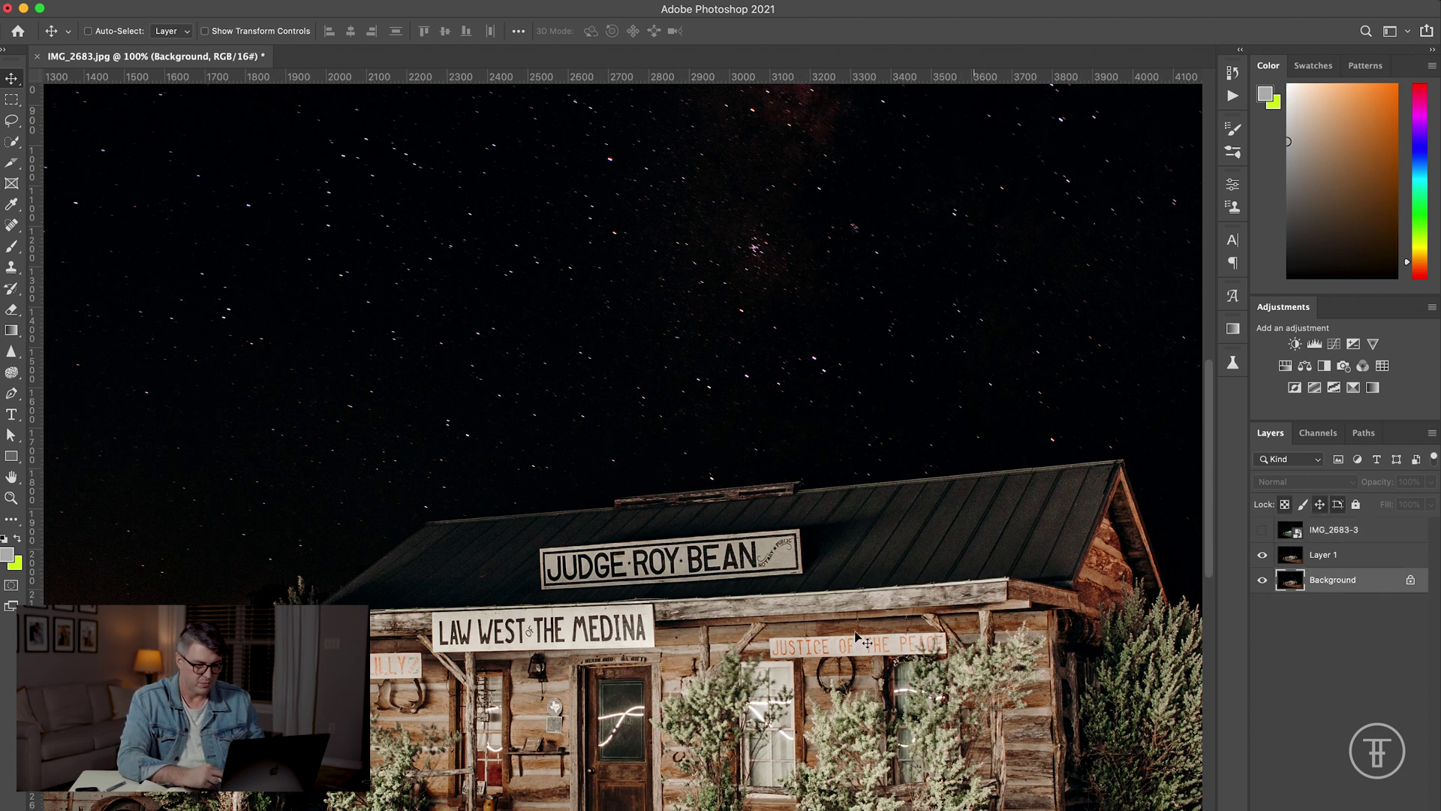
{"action": "scroll", "coordinate": [862, 640], "scroll_direction": "down", "scroll_amount": 10}
{"action": "scroll", "coordinate": [862, 640], "scroll_direction": "right", "scroll_amount": 4}
{"action": "key", "text": "super+minus"}
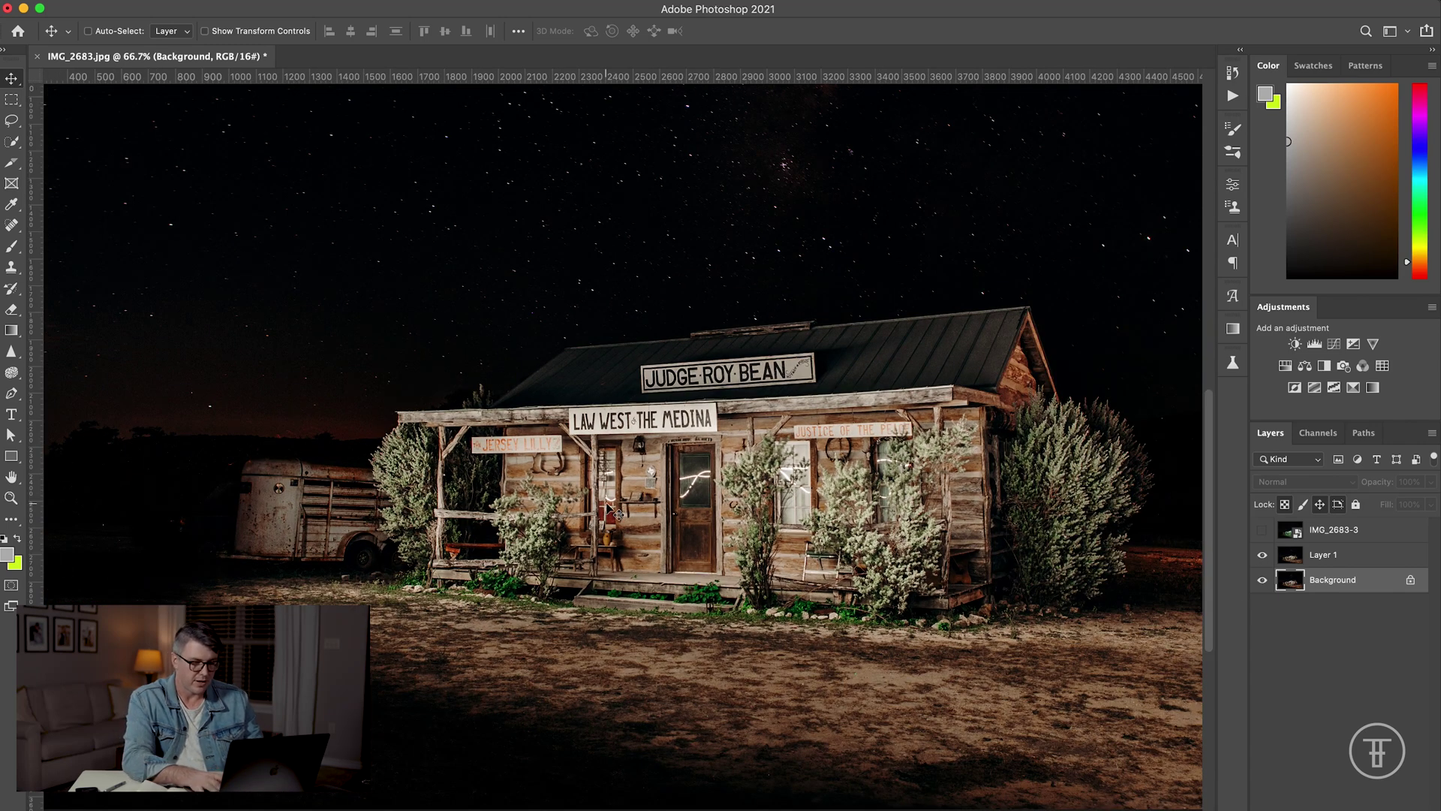
{"action": "scroll", "coordinate": [614, 511], "scroll_direction": "up", "scroll_amount": 5}
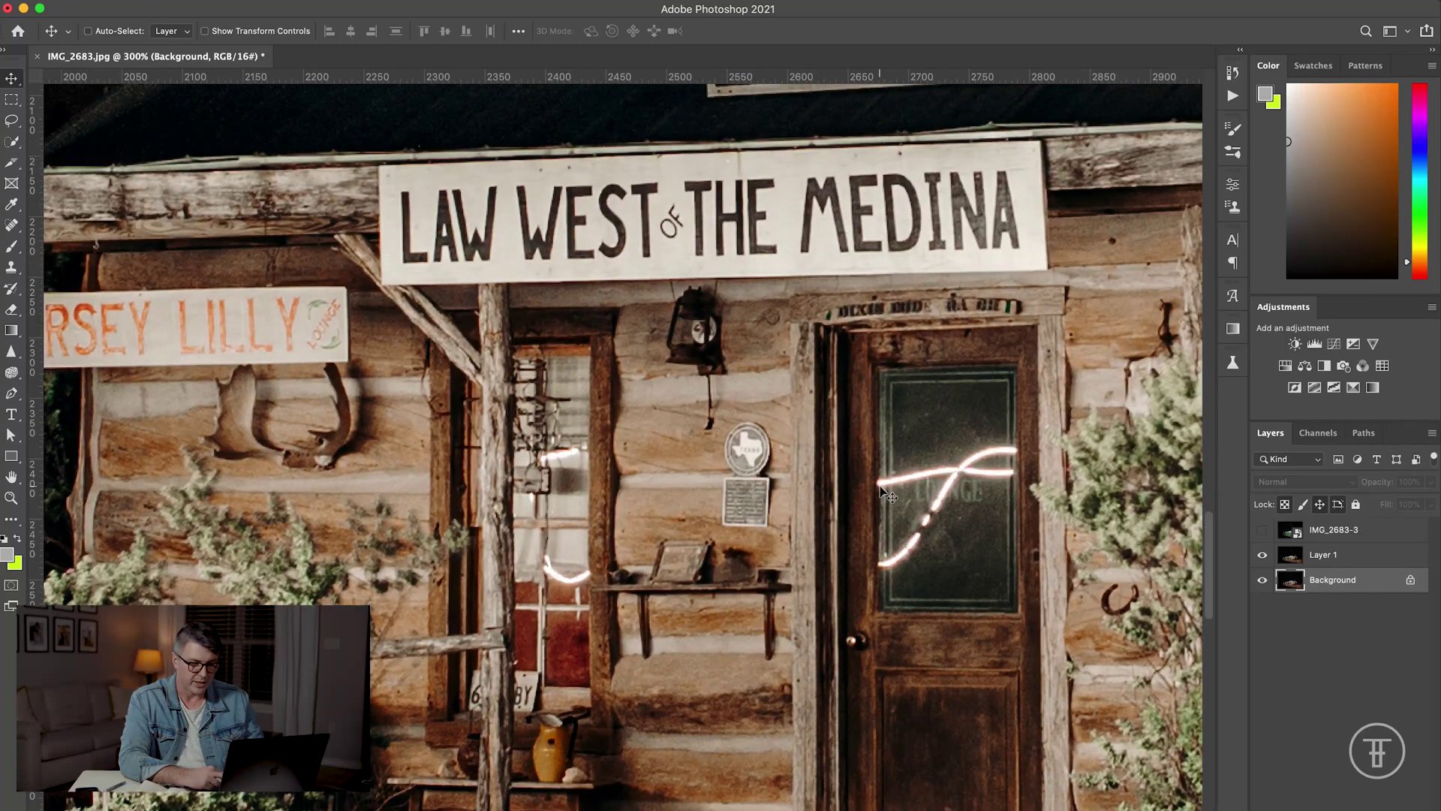
{"action": "scroll", "coordinate": [846, 563], "scroll_direction": "right", "scroll_amount": 10}
{"action": "scroll", "coordinate": [846, 563], "scroll_direction": "down", "scroll_amount": 2}
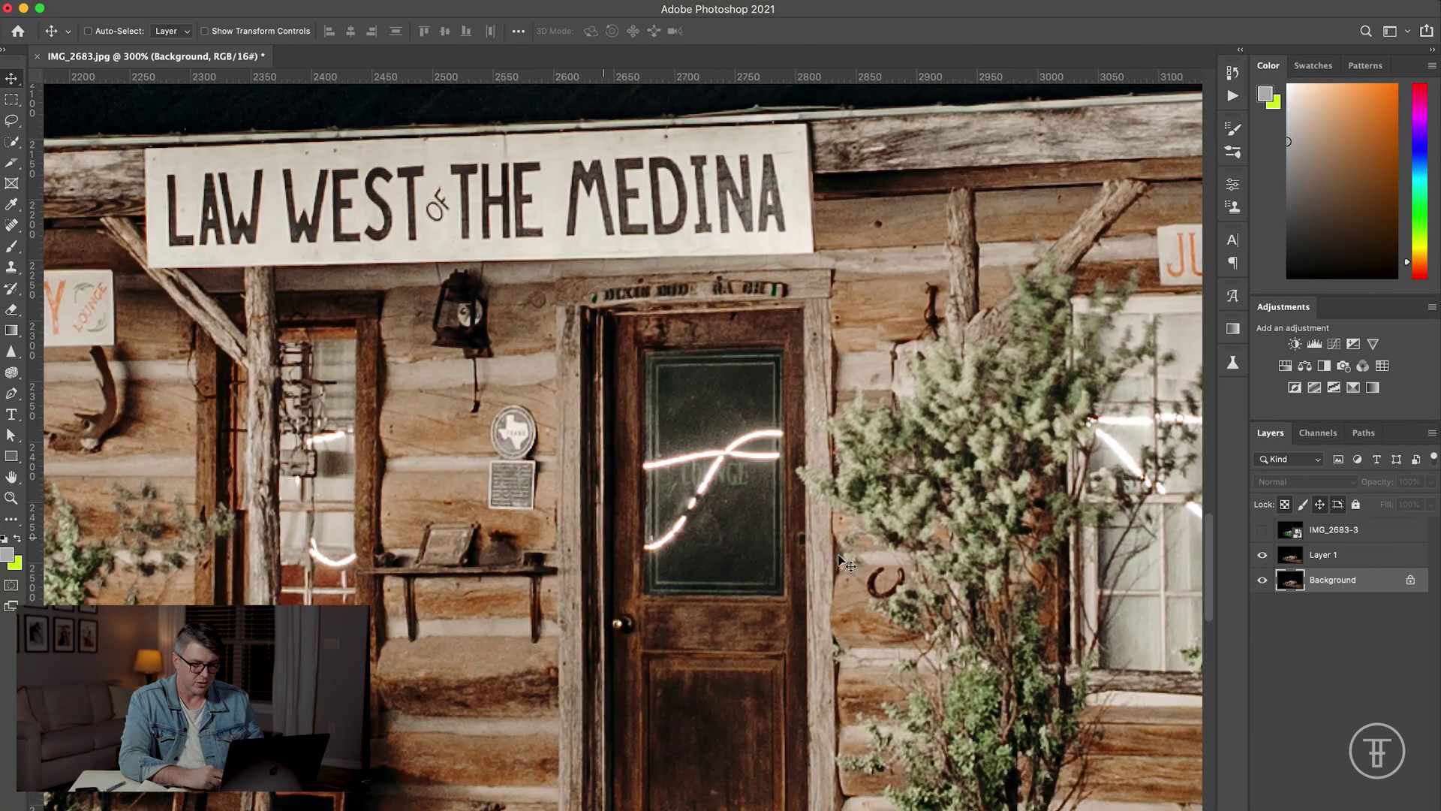
Step: Compare the door and windows with Layer 1 hidden, and show the layer again
{"action": "left_click", "coordinate": [1262, 555]}
{"action": "scroll", "coordinate": [685, 552], "scroll_direction": "left", "scroll_amount": 5}
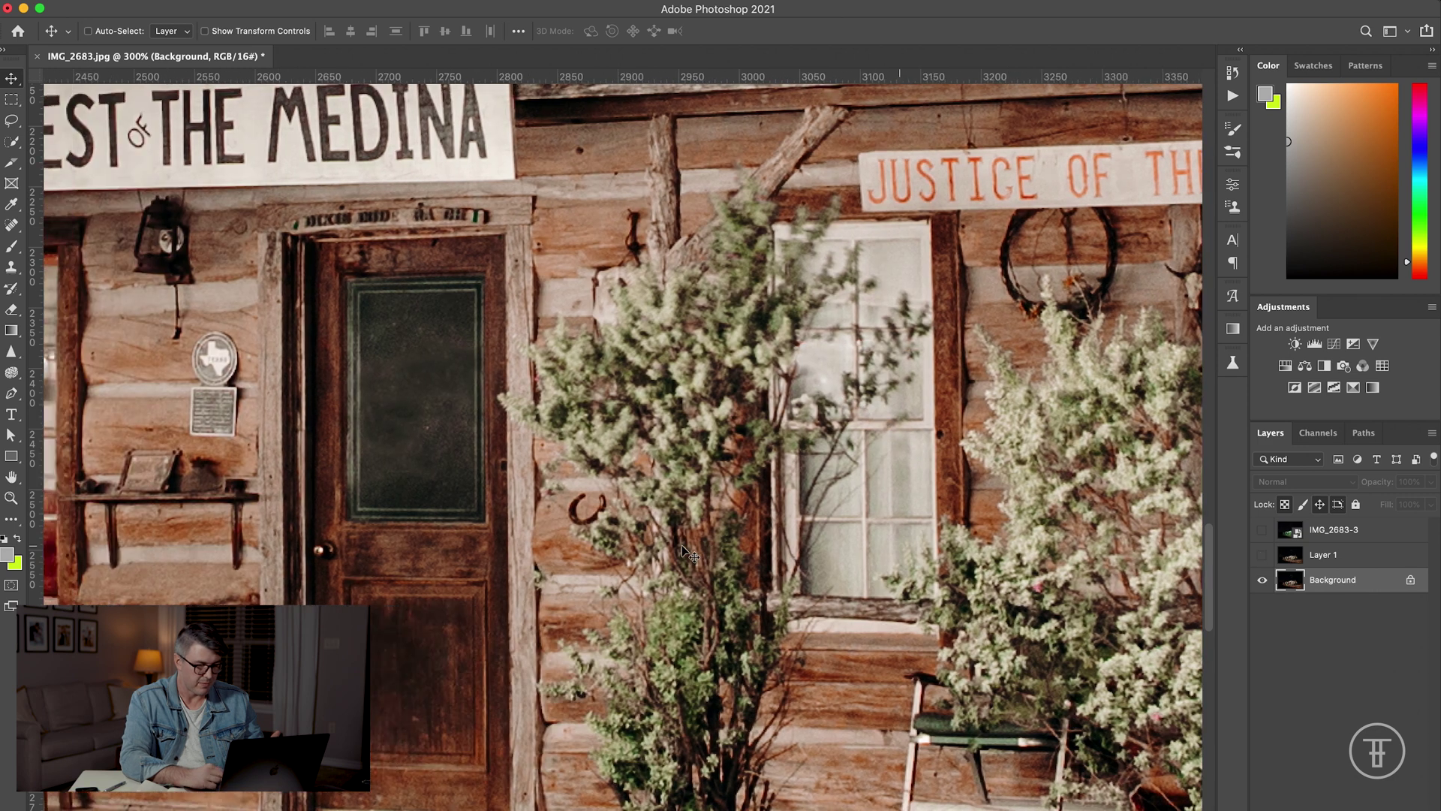
{"action": "key", "text": "super+0"}
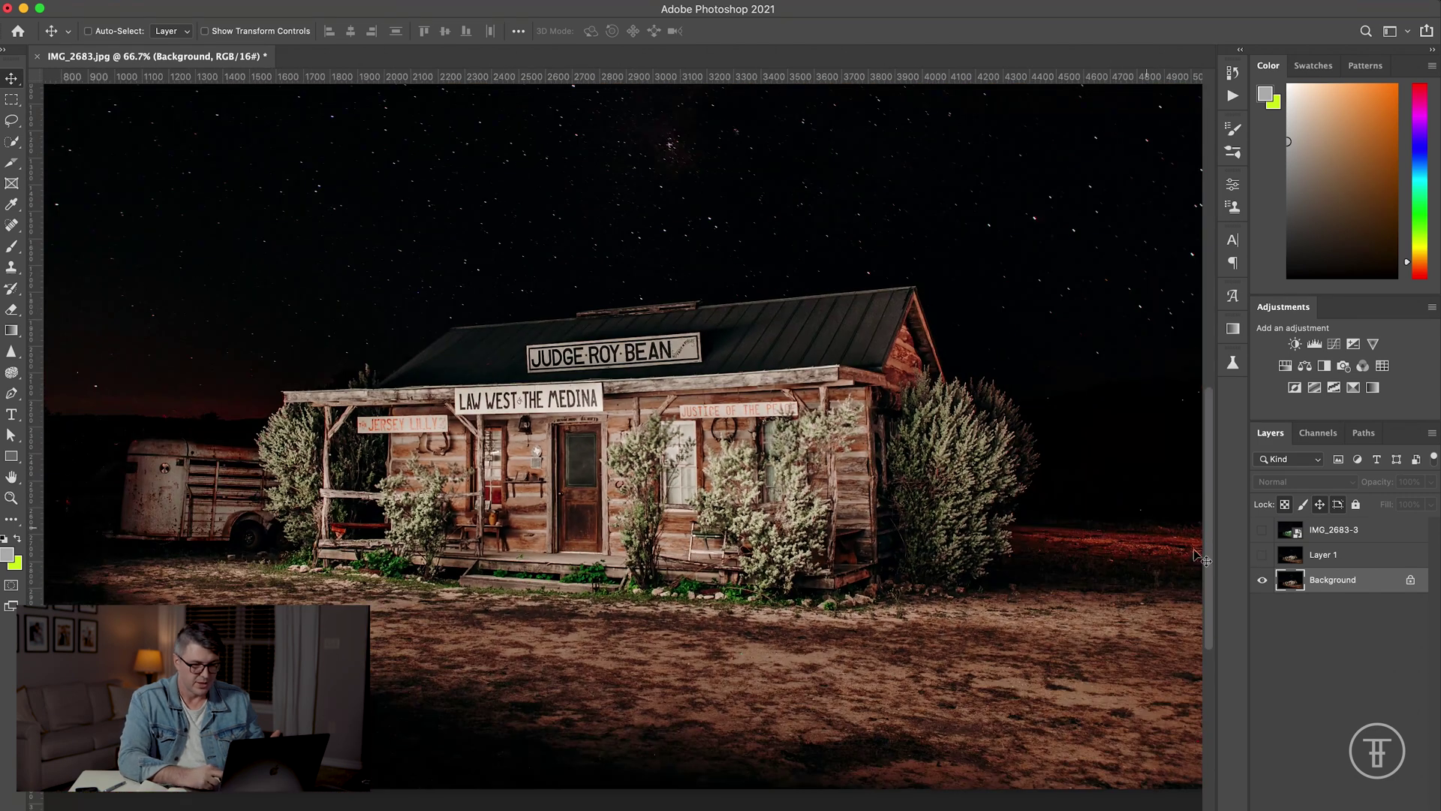
{"action": "left_click", "coordinate": [1263, 556]}
{"action": "key", "text": "super+minus"}
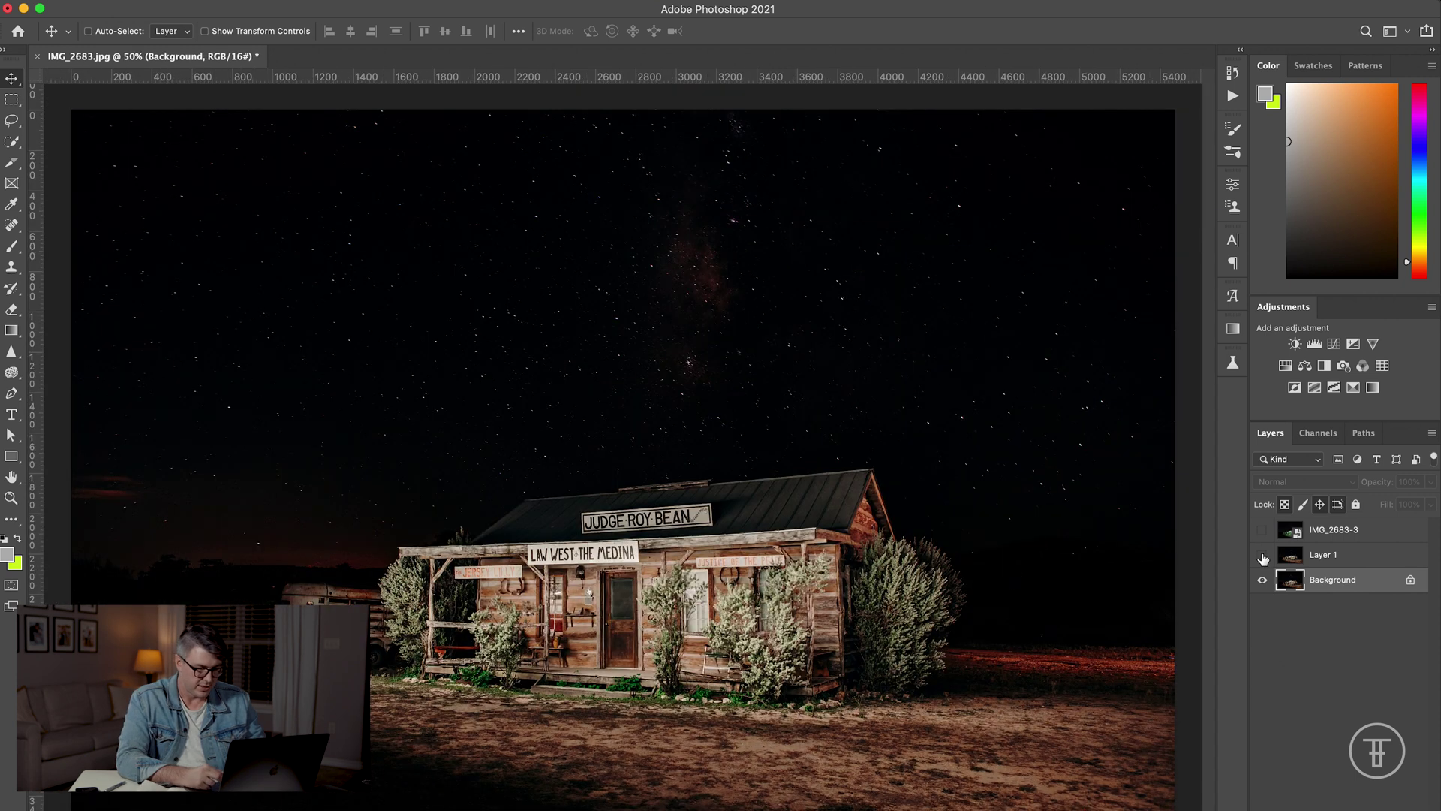
Step: Add an empty layer above Layer 1 and set the Clone Stamp to sample Current & Below
{"action": "left_click", "coordinate": [1325, 555]}
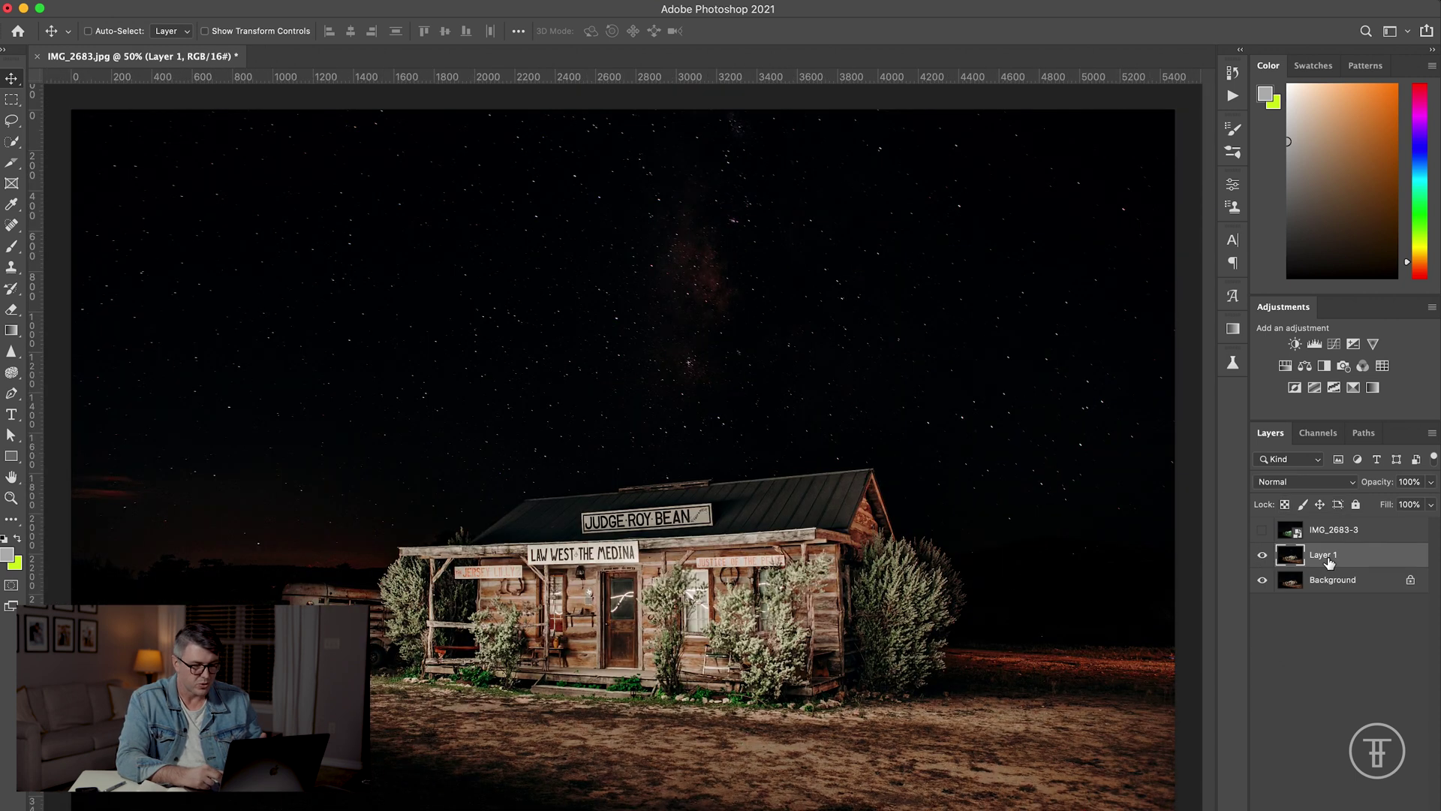
{"action": "key", "text": "super+plus"}
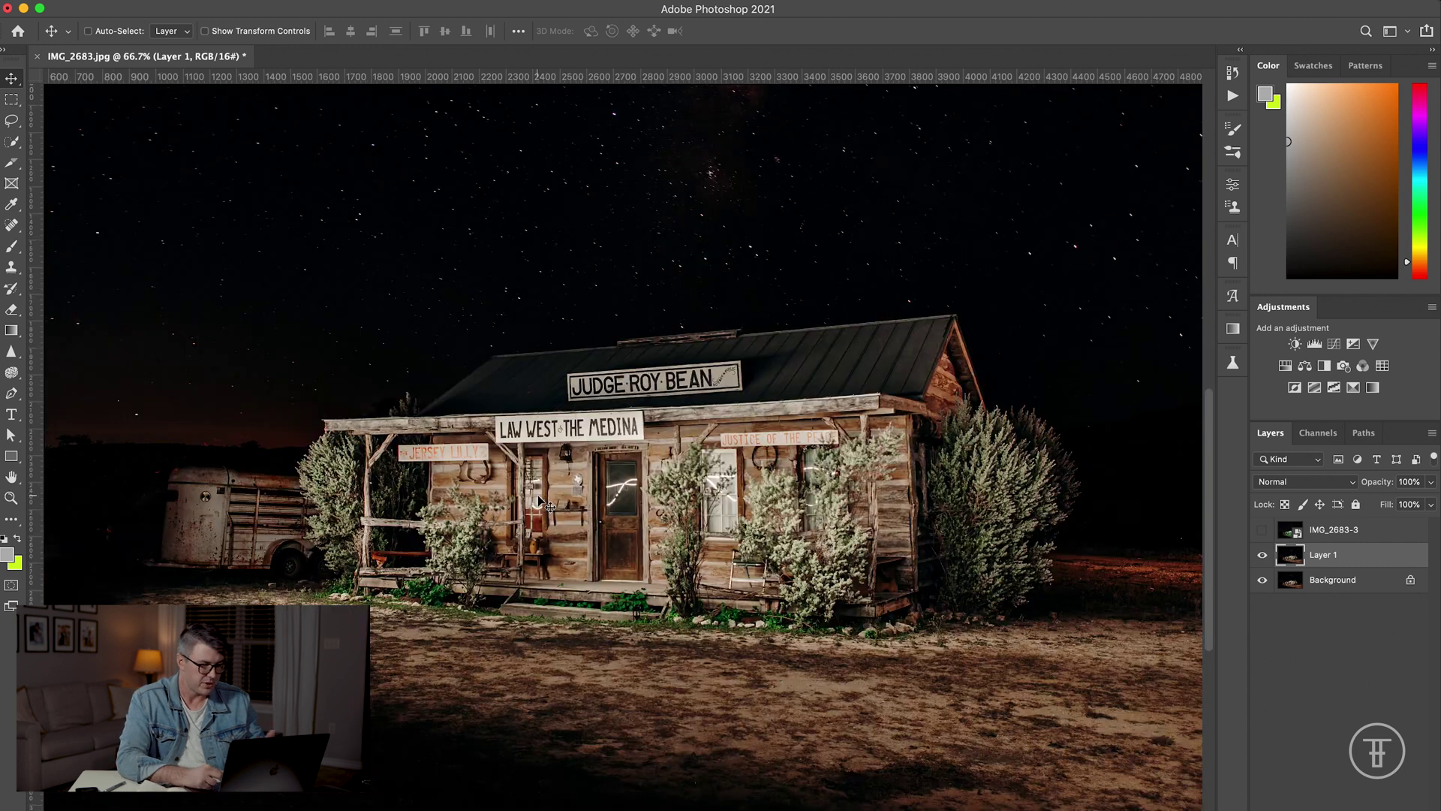
{"action": "left_click", "coordinate": [10, 272]}
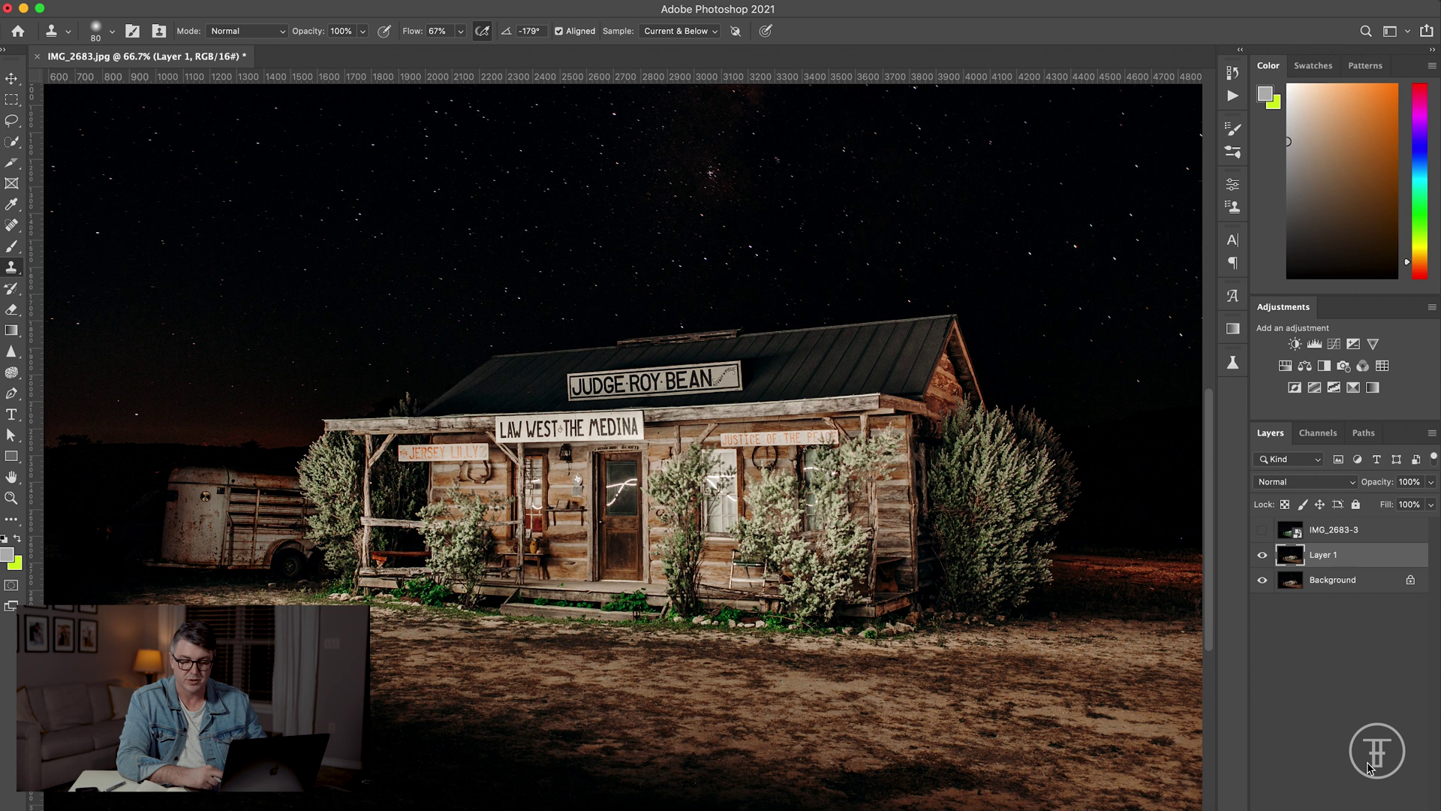
{"action": "key", "text": "super+shift+alt+n"}
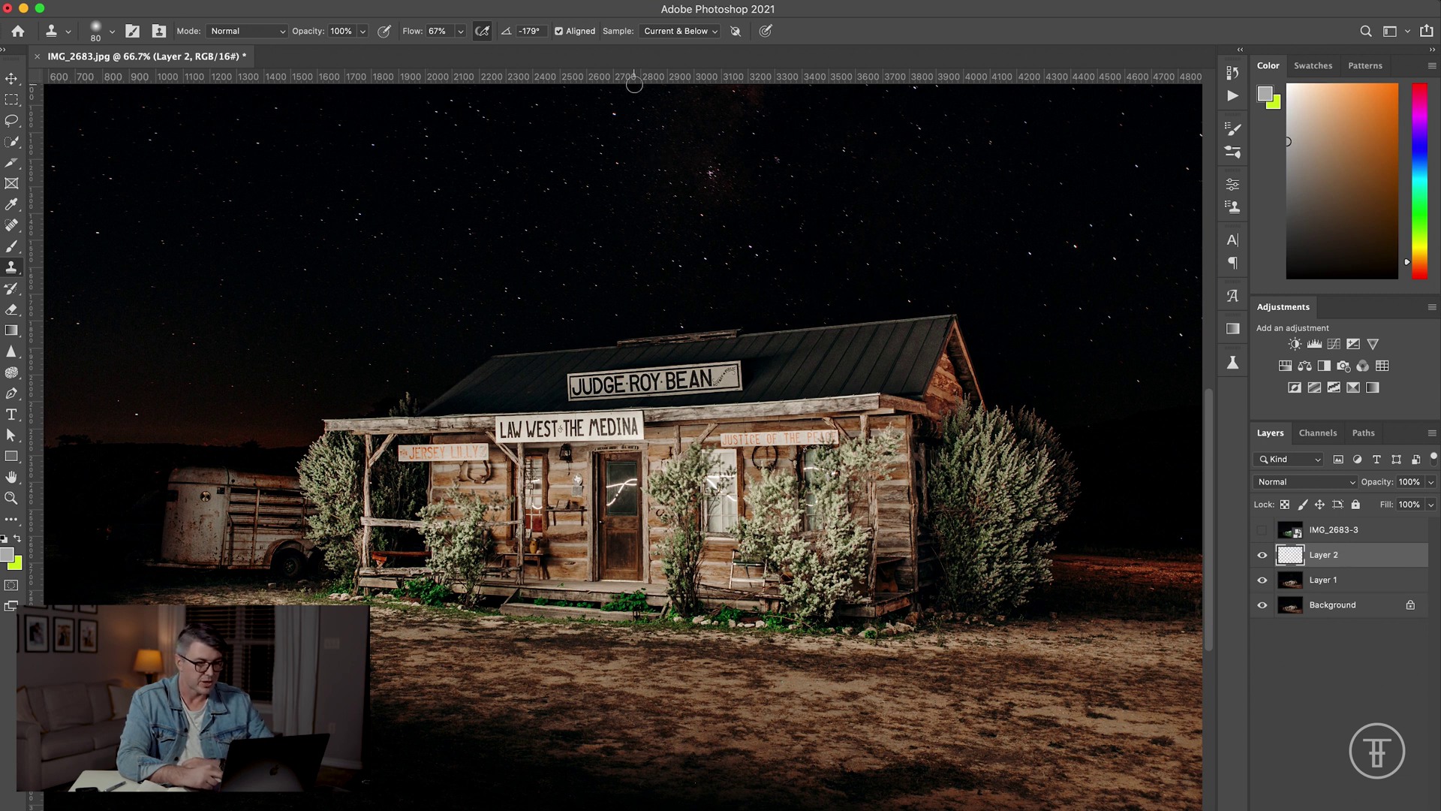
{"action": "left_click", "coordinate": [680, 30]}
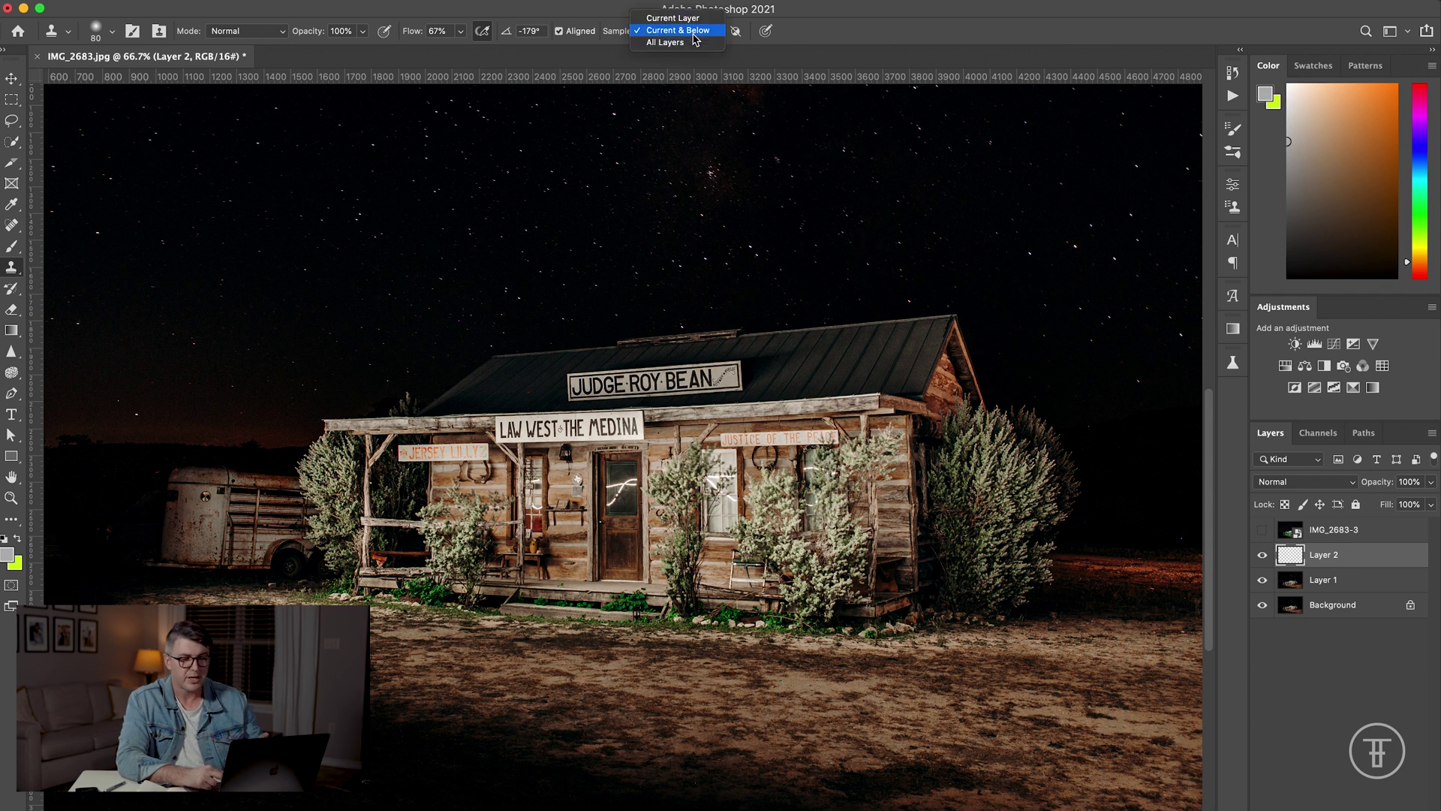
{"action": "left_click", "coordinate": [694, 36]}
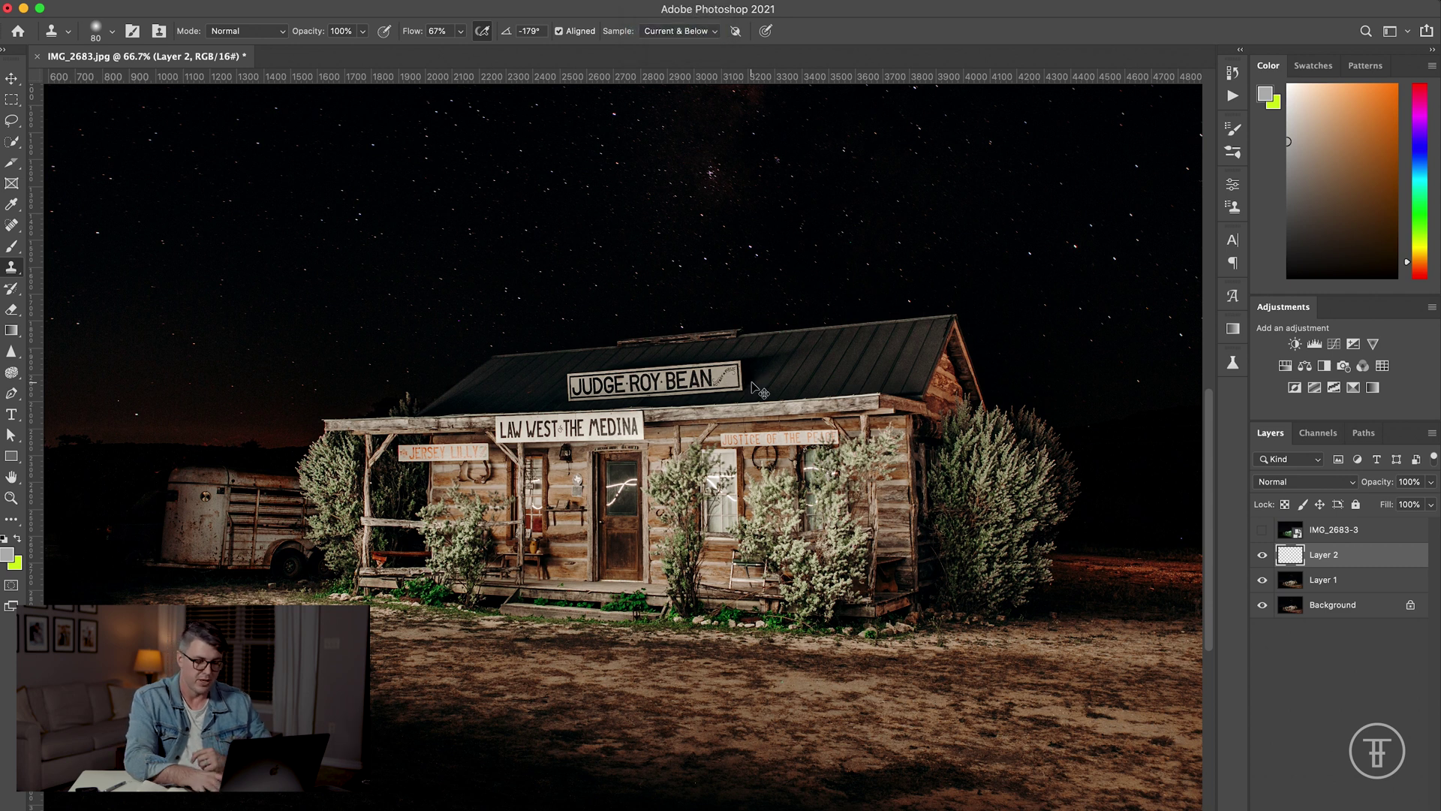
Step: Reduce the Clone Stamp brush size to 45 and clone out the left end of the upper light streak on the door glass
{"action": "key", "text": "super+equal"}
{"action": "key", "text": "super+equal"}
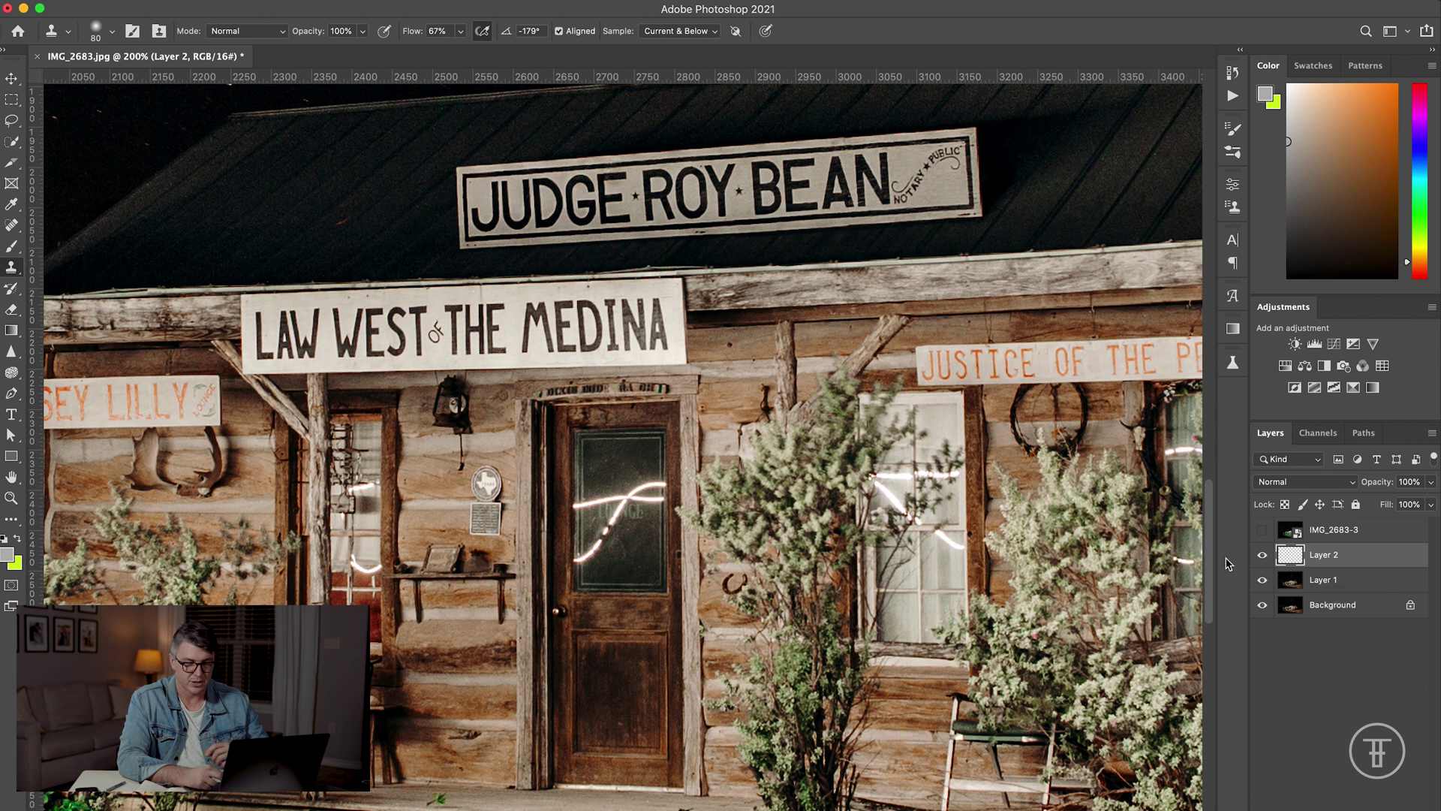
{"action": "key", "text": "bracketleft"}
{"action": "key", "text": "bracketleft"}
{"action": "key", "text": "bracketleft"}
{"action": "key", "text": "bracketleft"}
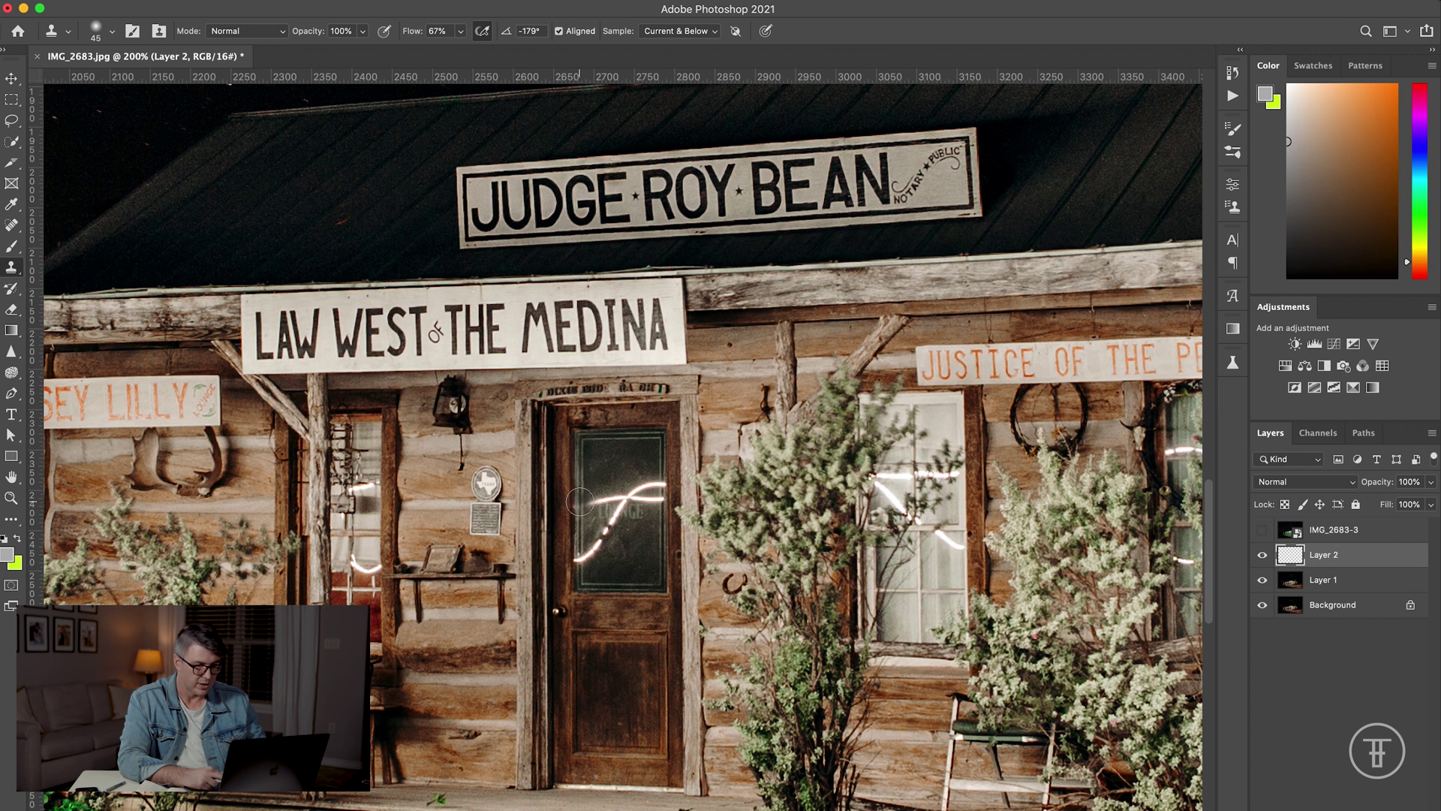
{"action": "left_click_drag", "start_coordinate": [580, 502], "coordinate": [588, 500]}
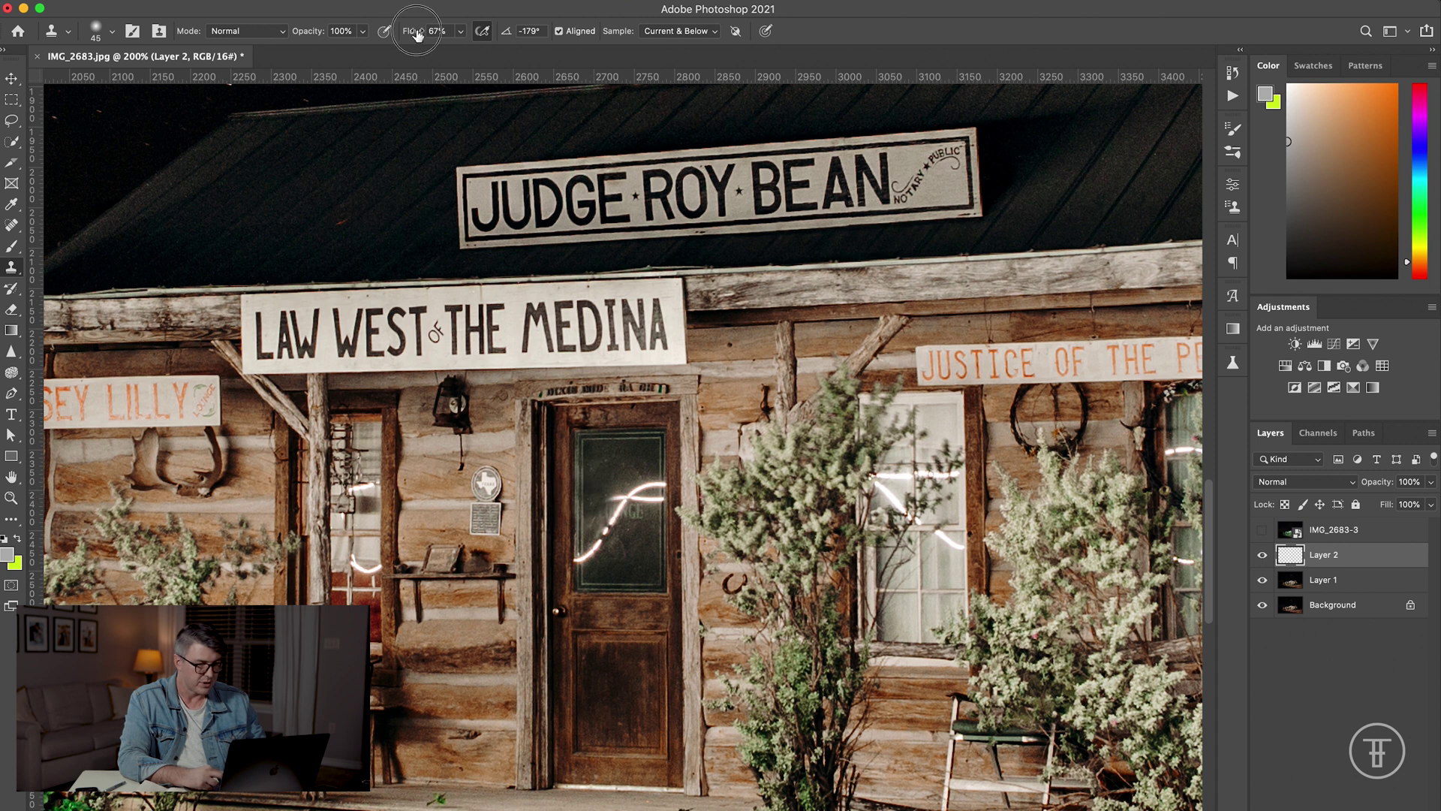
Step: Set the Clone Stamp to 14% flow and size 35, and clone out the remaining light streaks on the door glass
{"action": "left_click_drag", "start_coordinate": [418, 34], "coordinate": [372, 37]}
{"action": "key", "text": "bracketleft"}
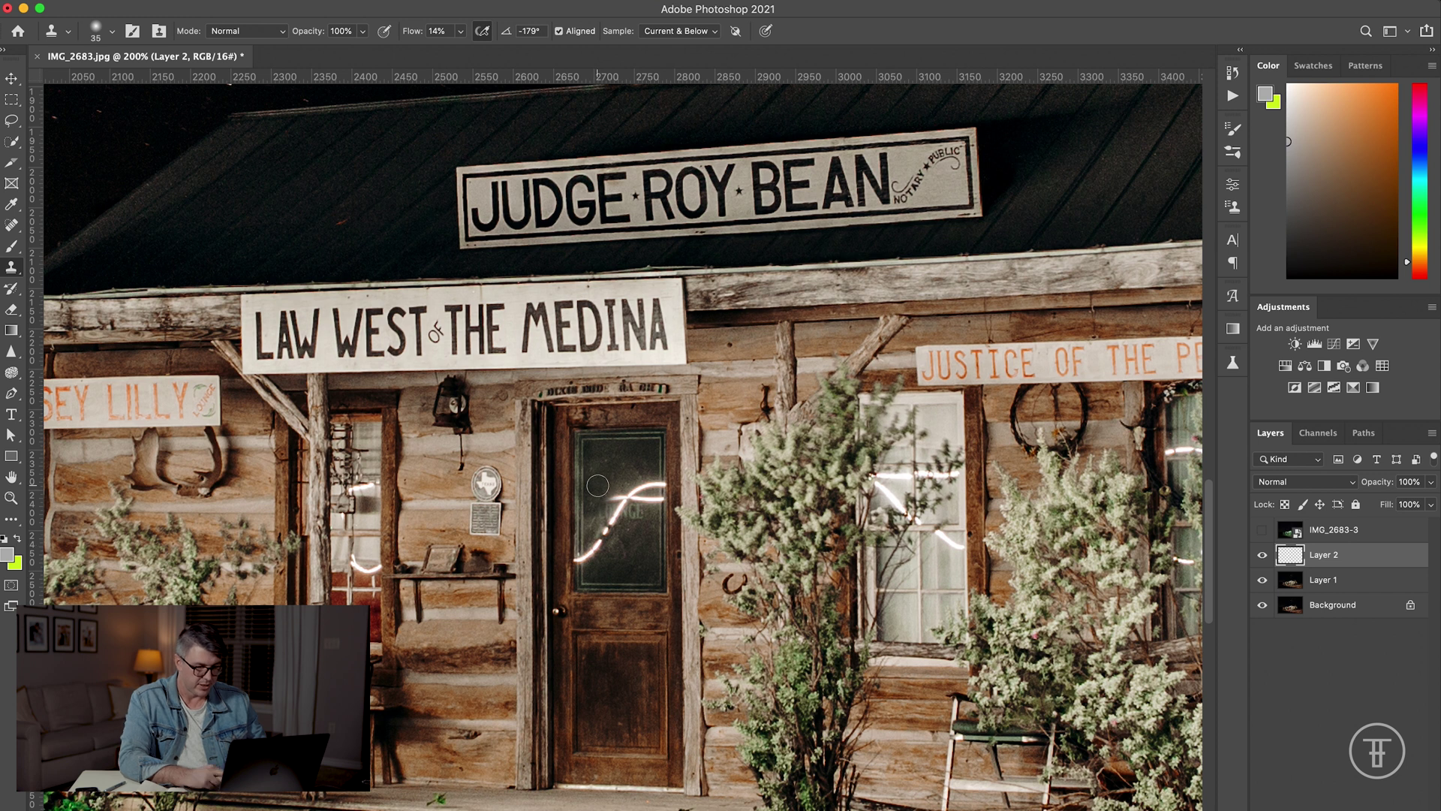
{"action": "left_click", "coordinate": [598, 482], "text": "alt"}
{"action": "left_click_drag", "start_coordinate": [603, 499], "coordinate": [632, 485]}
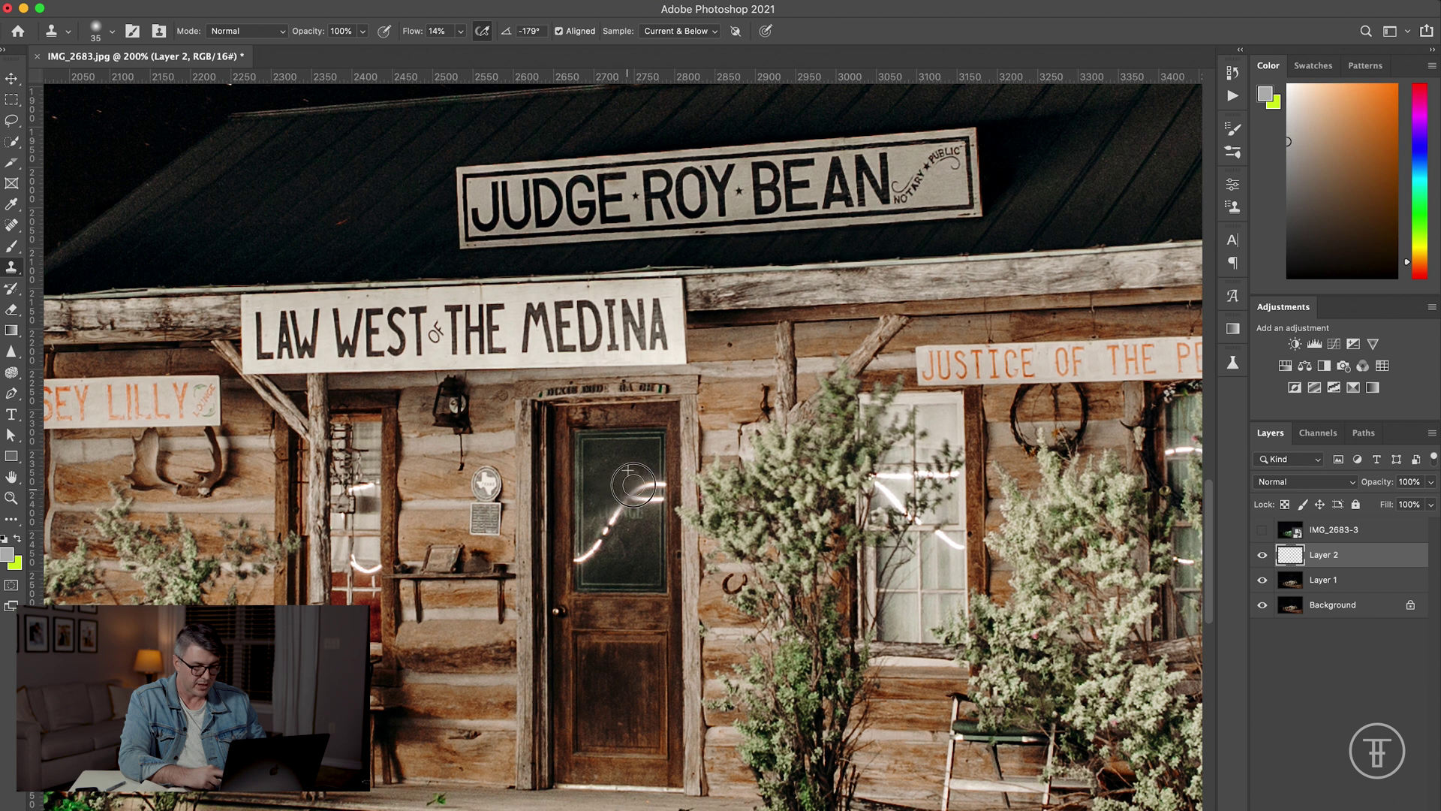
{"action": "left_click", "coordinate": [663, 452], "text": "alt"}
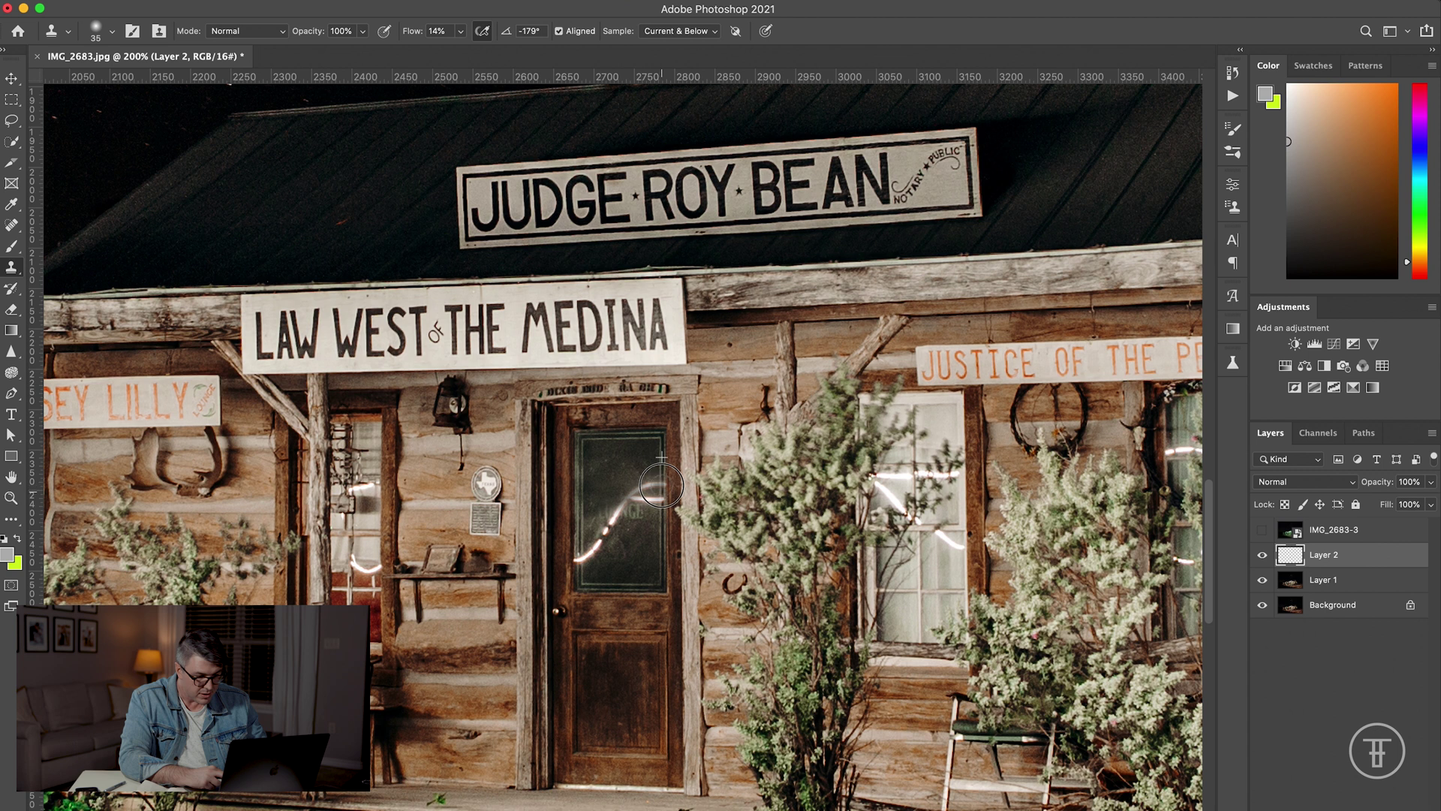
{"action": "mouse_move", "coordinate": [664, 482]}
{"action": "left_mouse_down"}
{"action": "mouse_move", "coordinate": [631, 485]}
{"action": "mouse_move", "coordinate": [655, 499]}
{"action": "mouse_move", "coordinate": [610, 512]}
{"action": "left_mouse_up"}
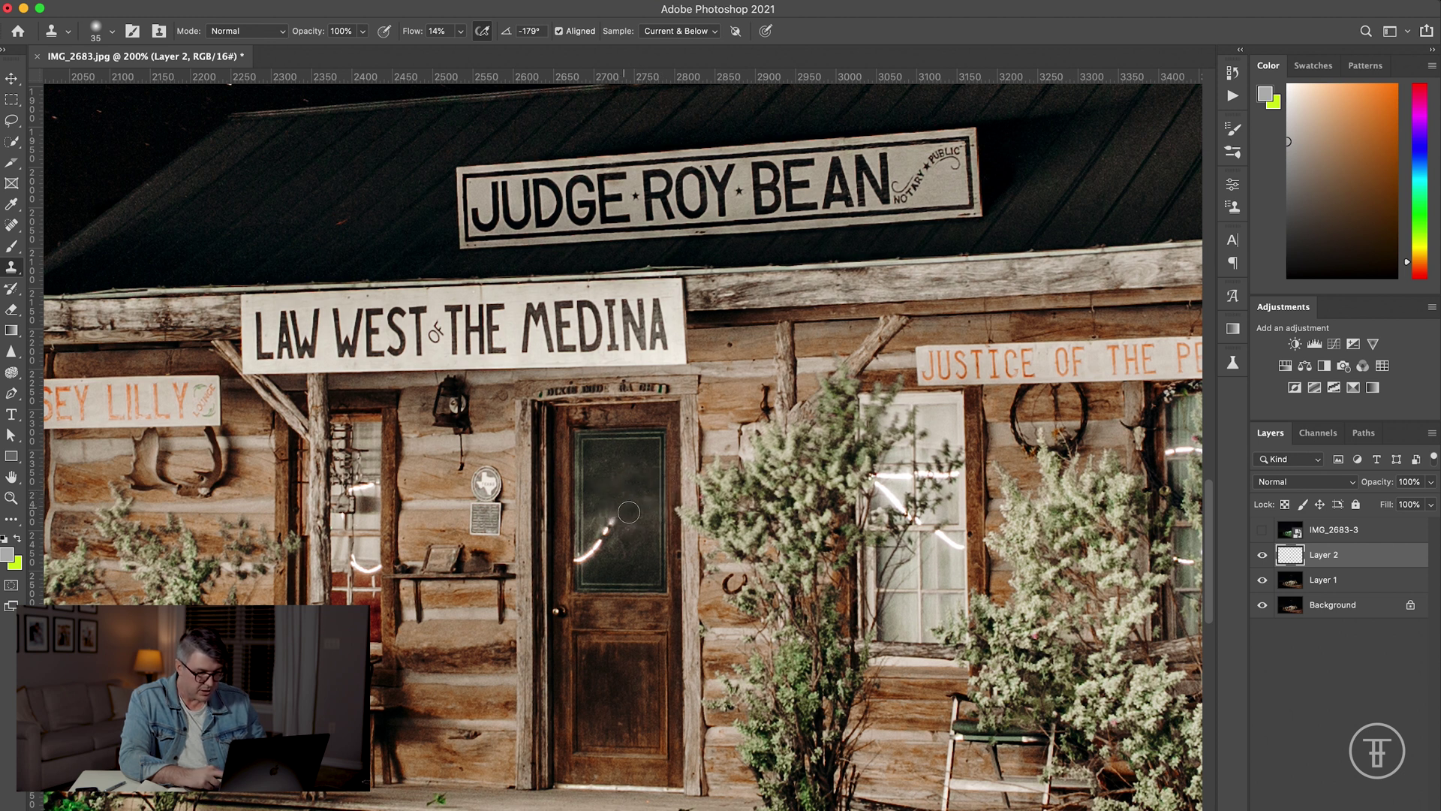
{"action": "mouse_move", "coordinate": [626, 515]}
{"action": "left_mouse_down"}
{"action": "mouse_move", "coordinate": [596, 554]}
{"action": "mouse_move", "coordinate": [600, 539]}
{"action": "mouse_move", "coordinate": [635, 556]}
{"action": "mouse_move", "coordinate": [615, 500]}
{"action": "mouse_move", "coordinate": [607, 522]}
{"action": "left_mouse_up"}
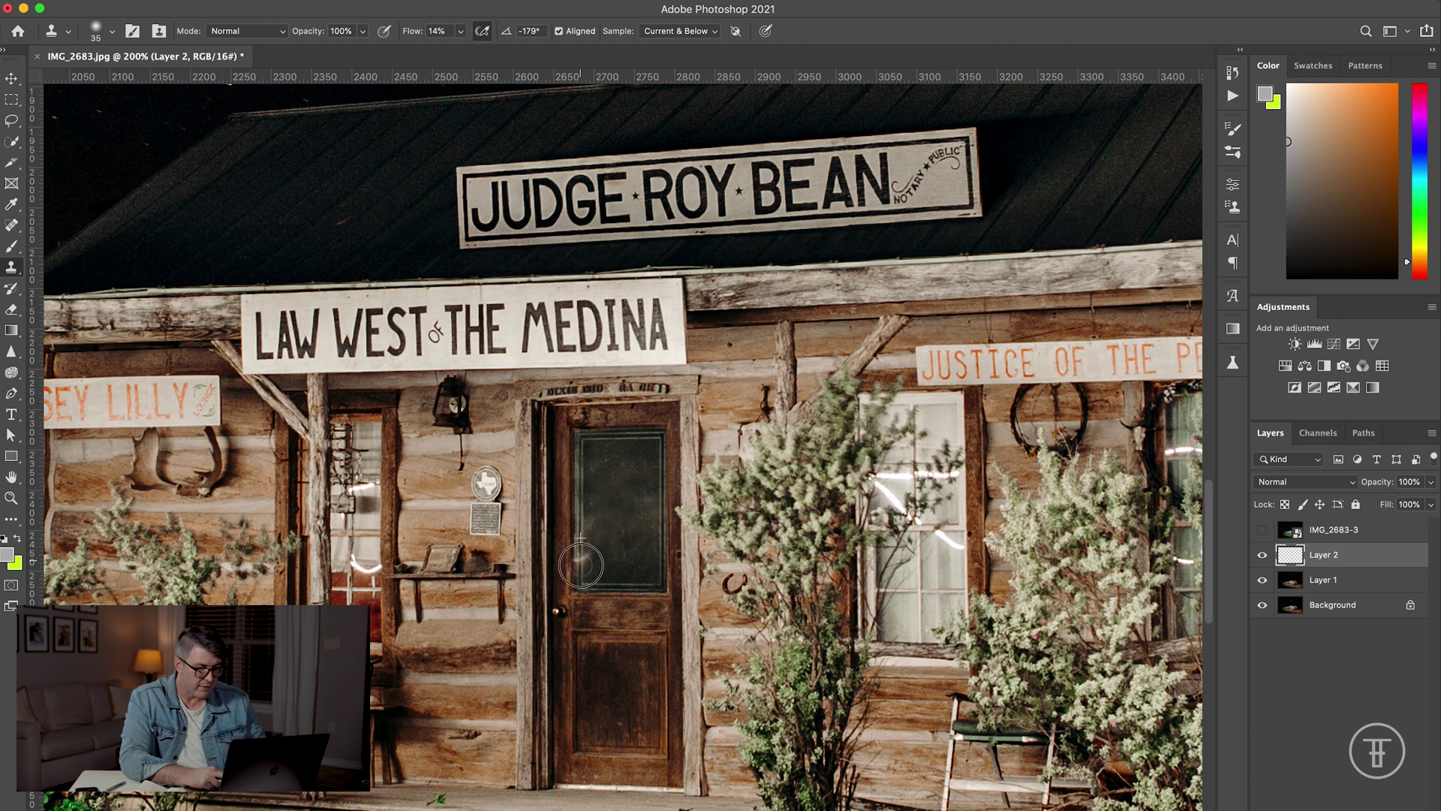
{"action": "left_click_drag", "start_coordinate": [575, 557], "coordinate": [589, 550]}
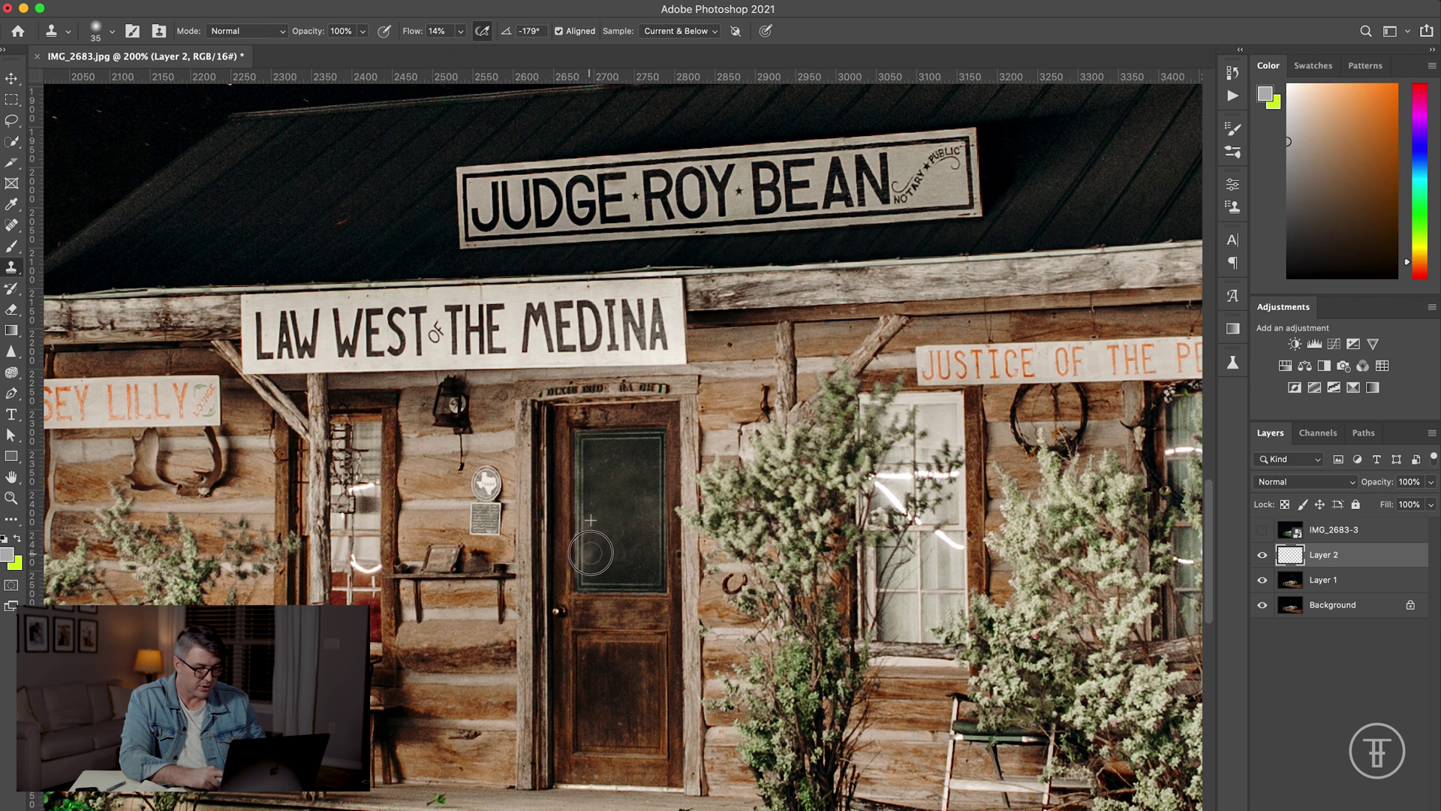
Step: Compare the door before and after the cloning by toggling Layer 2's visibility, both close up and zoomed out
{"action": "left_click", "coordinate": [1264, 556]}
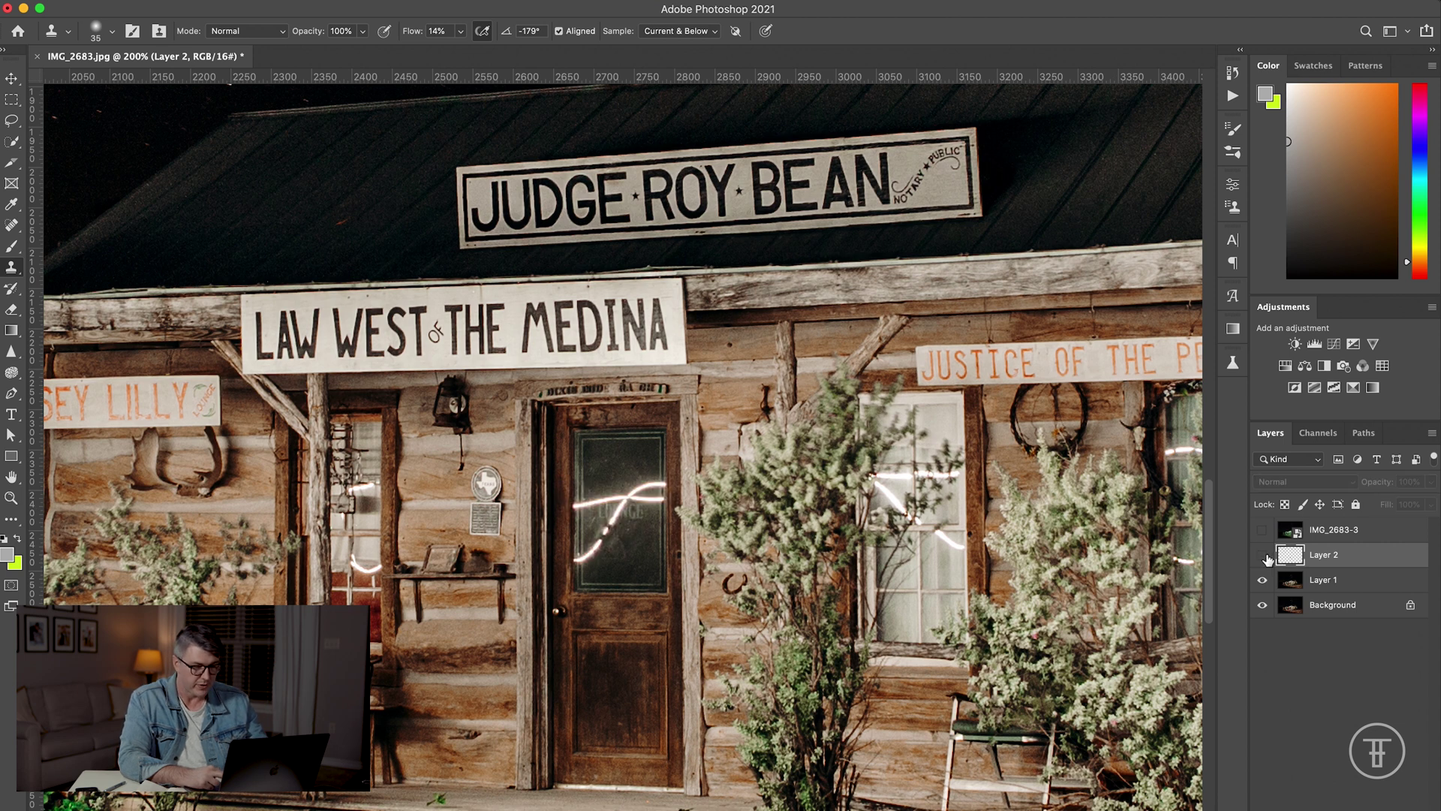
{"action": "left_click", "coordinate": [1263, 555]}
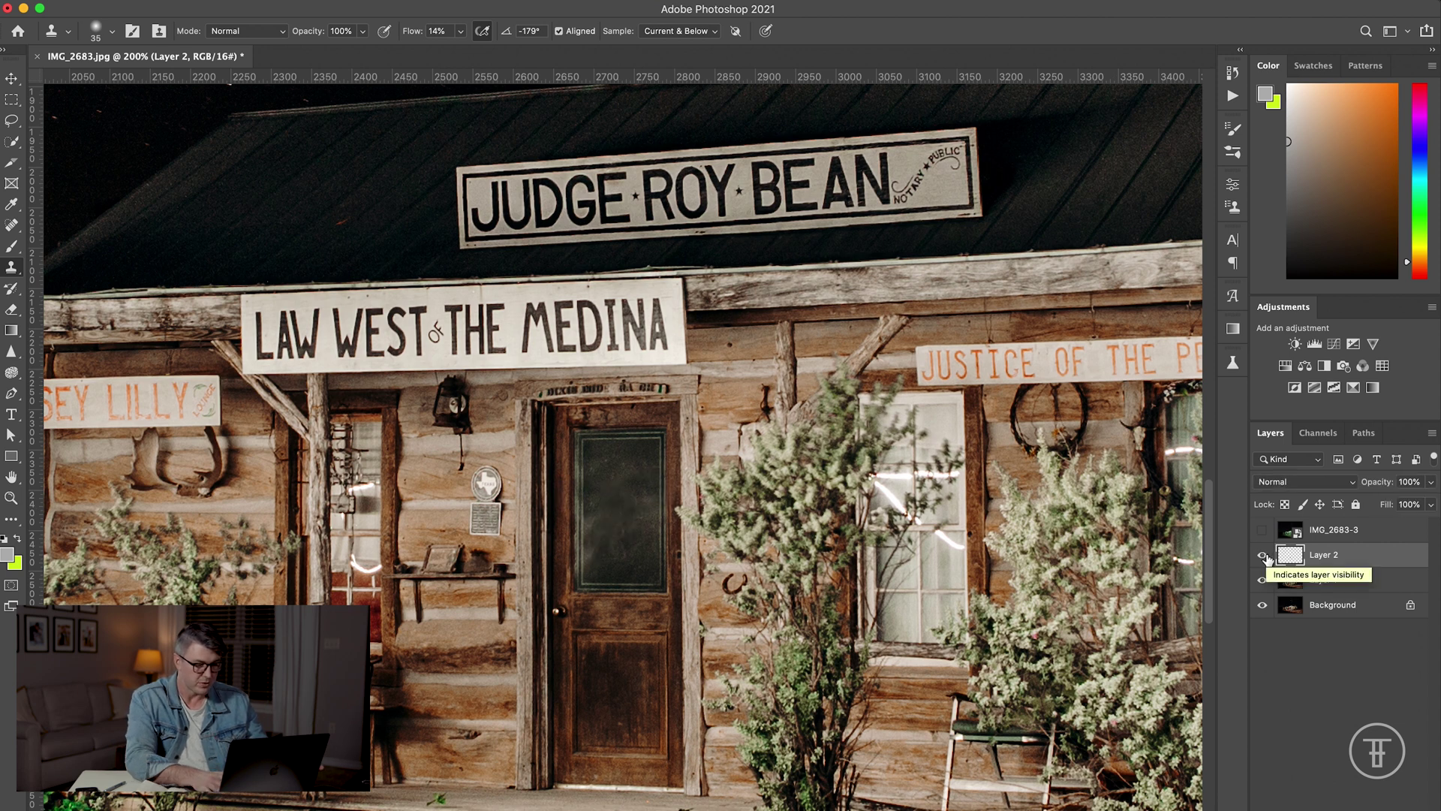
{"action": "key", "text": "super+minus"}
{"action": "key", "text": "super+minus"}
{"action": "left_click", "coordinate": [1263, 555]}
{"action": "left_click", "coordinate": [1264, 555]}
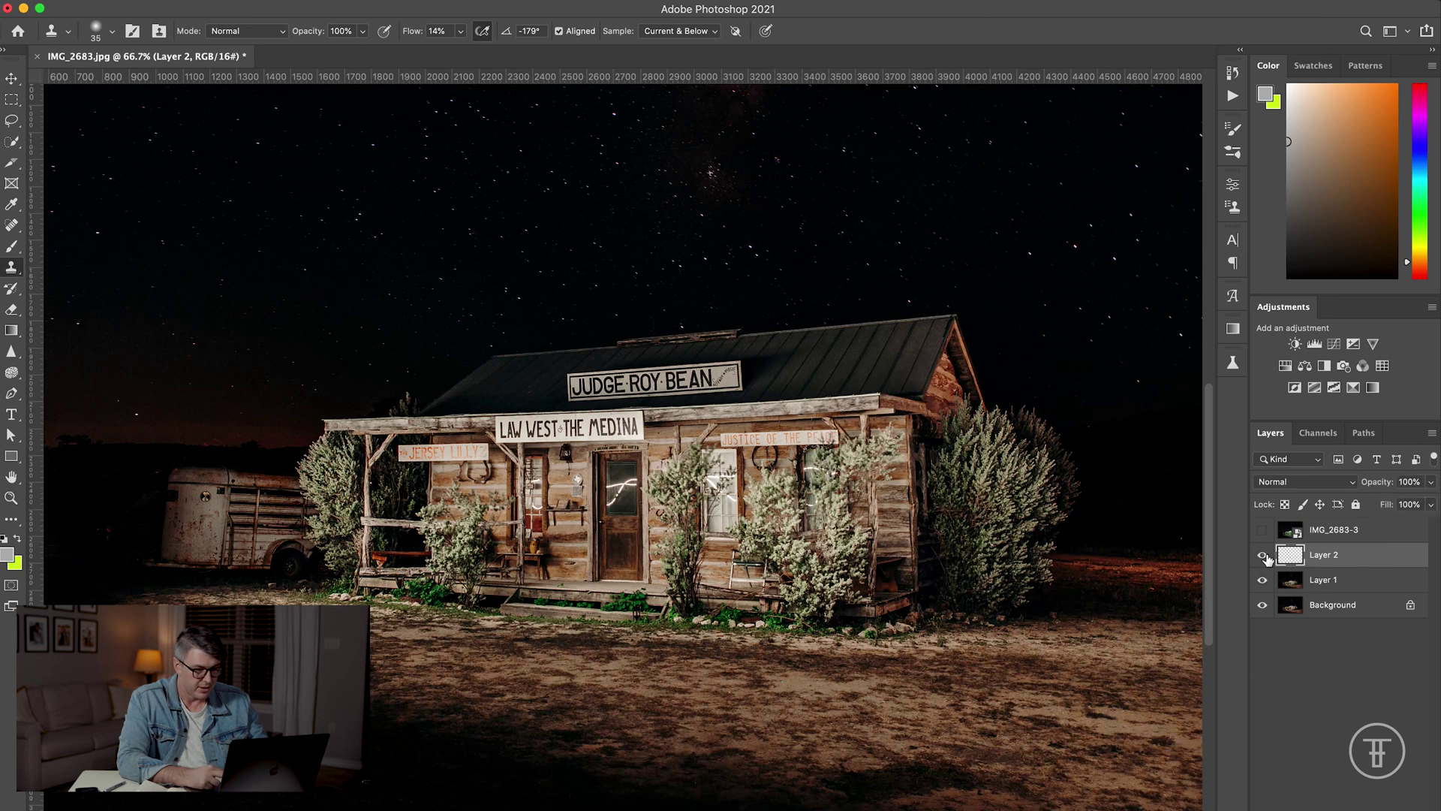
{"action": "left_click", "coordinate": [1264, 556]}
{"action": "left_click", "coordinate": [1264, 555]}
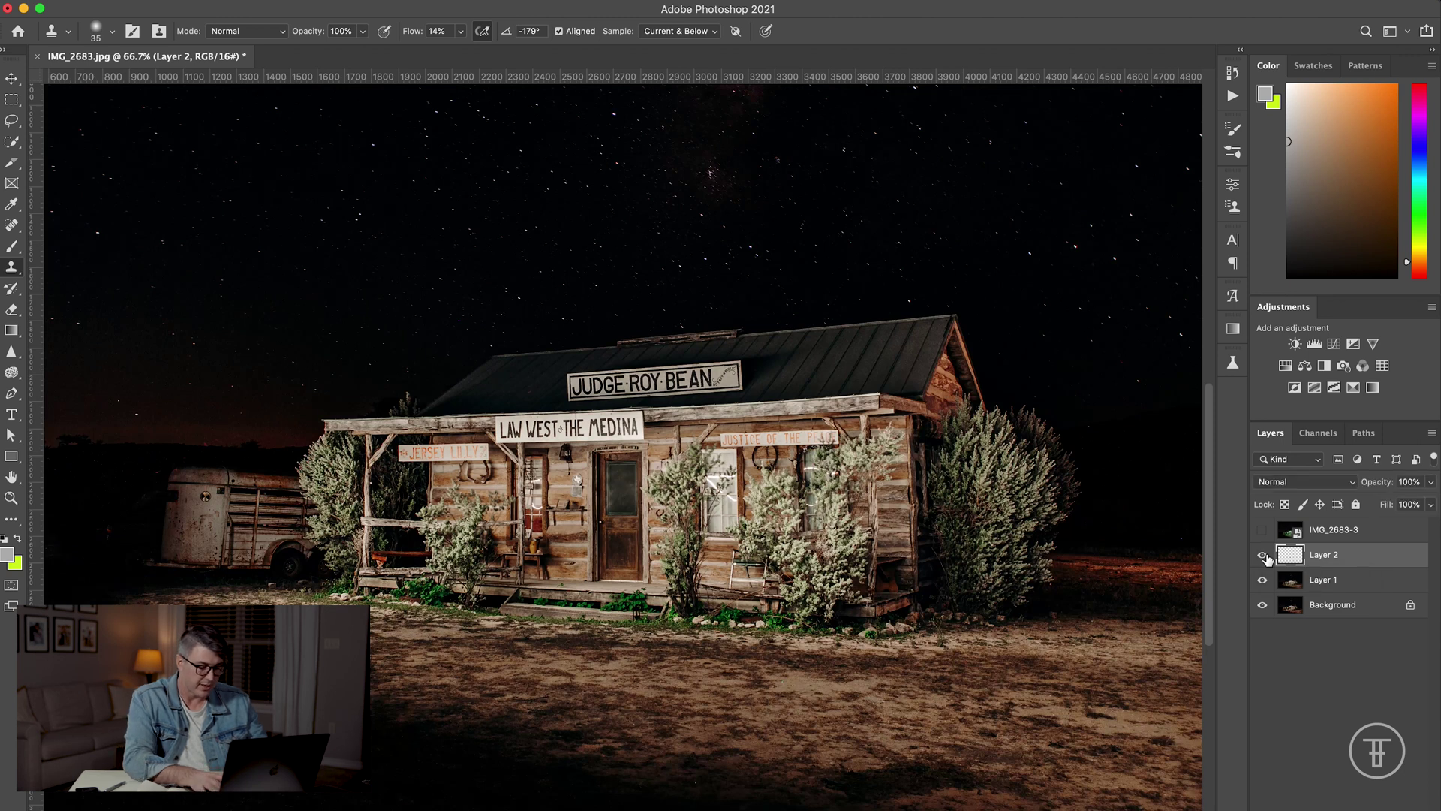
Step: Examine the light streaks in the window behind the bush beside the door at up to 600% zoom
{"action": "key", "text": "super+plus"}
{"action": "key", "text": "super+plus"}
{"action": "key", "text": "super+plus"}
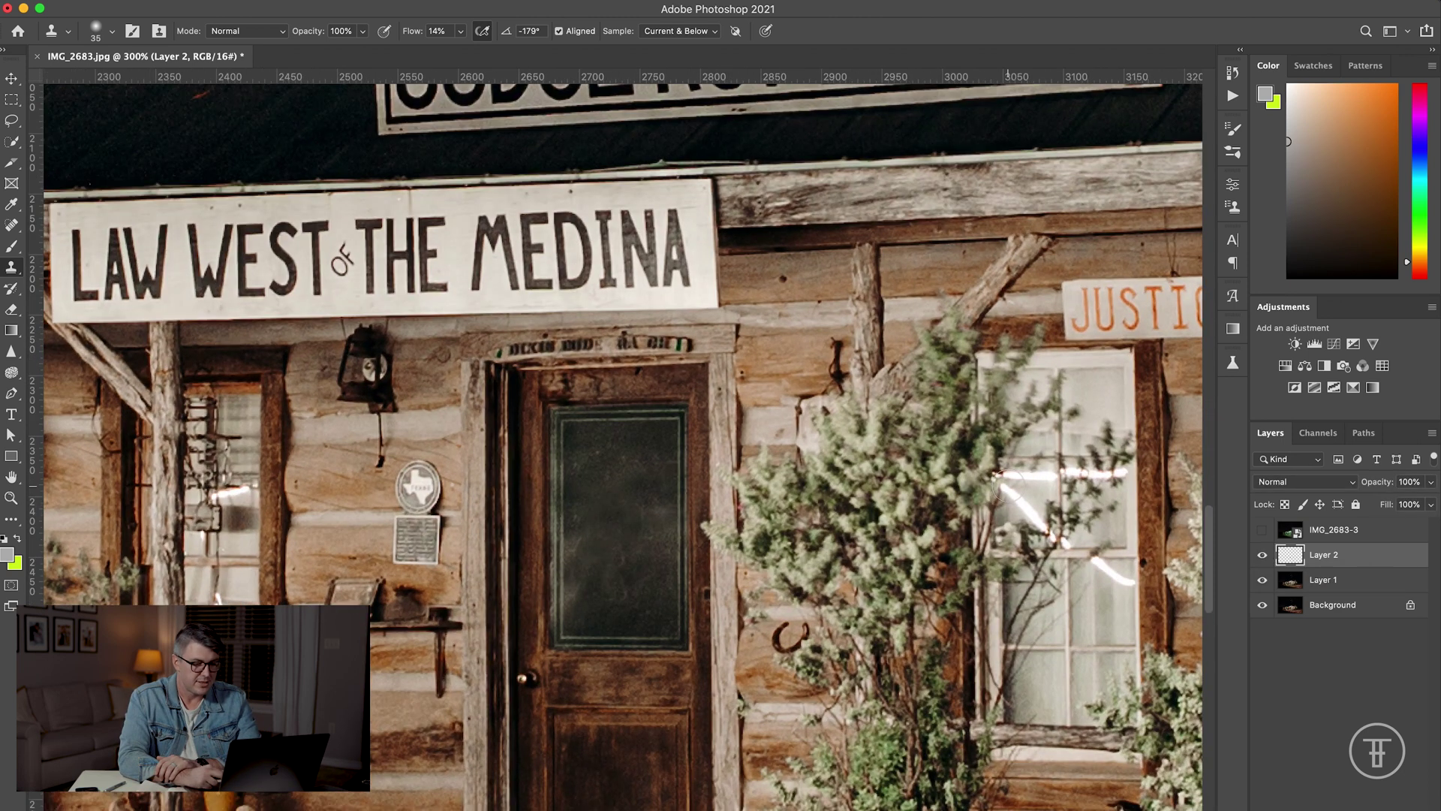
{"action": "scroll", "coordinate": [1021, 512], "scroll_direction": "right", "scroll_amount": 3}
{"action": "scroll", "coordinate": [1021, 511], "scroll_direction": "down", "scroll_amount": 1}
{"action": "key", "text": "super+z"}
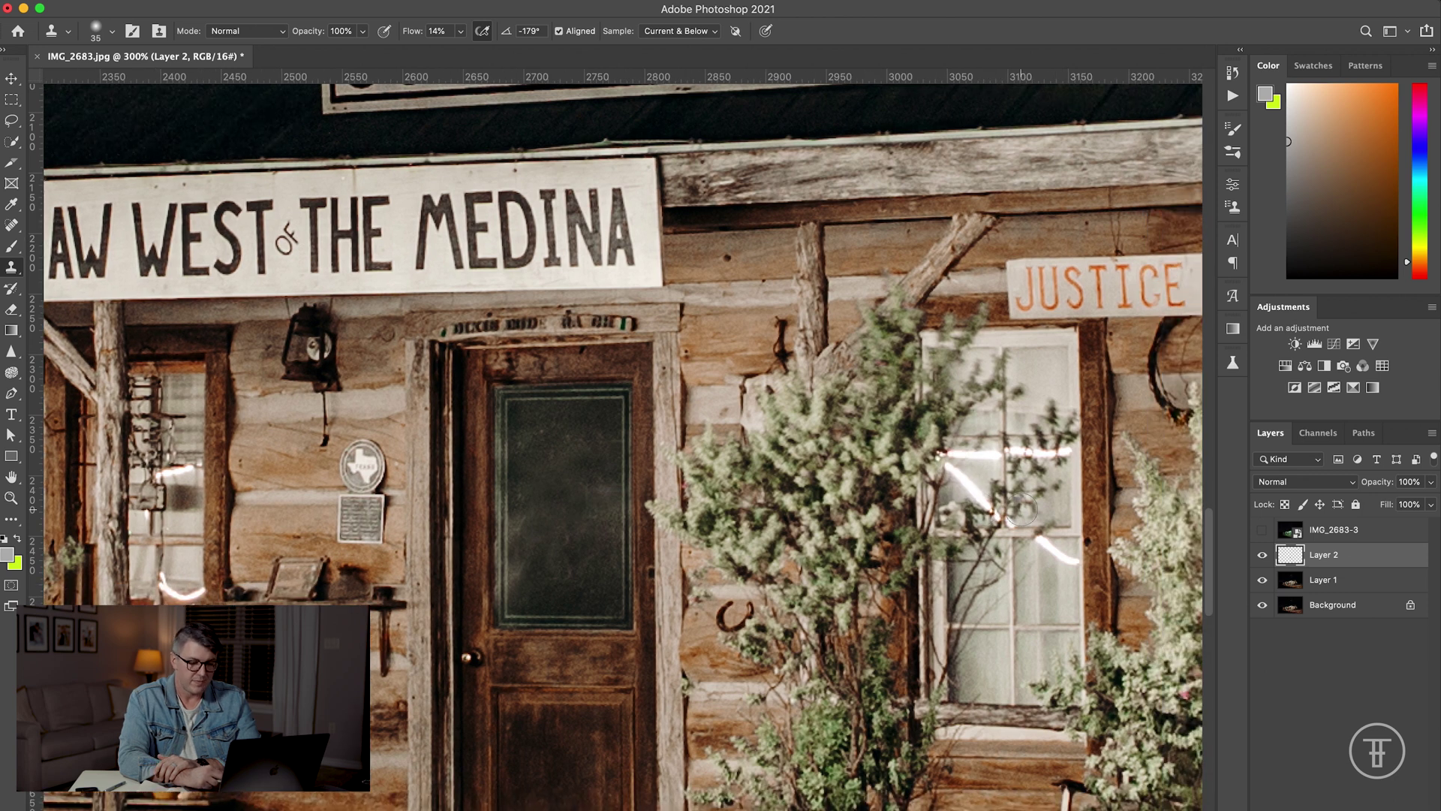
{"action": "scroll", "coordinate": [1021, 510], "scroll_direction": "right", "scroll_amount": 5}
{"action": "key", "text": "super+plus"}
{"action": "key", "text": "super+plus"}
{"action": "key", "text": "super+plus"}
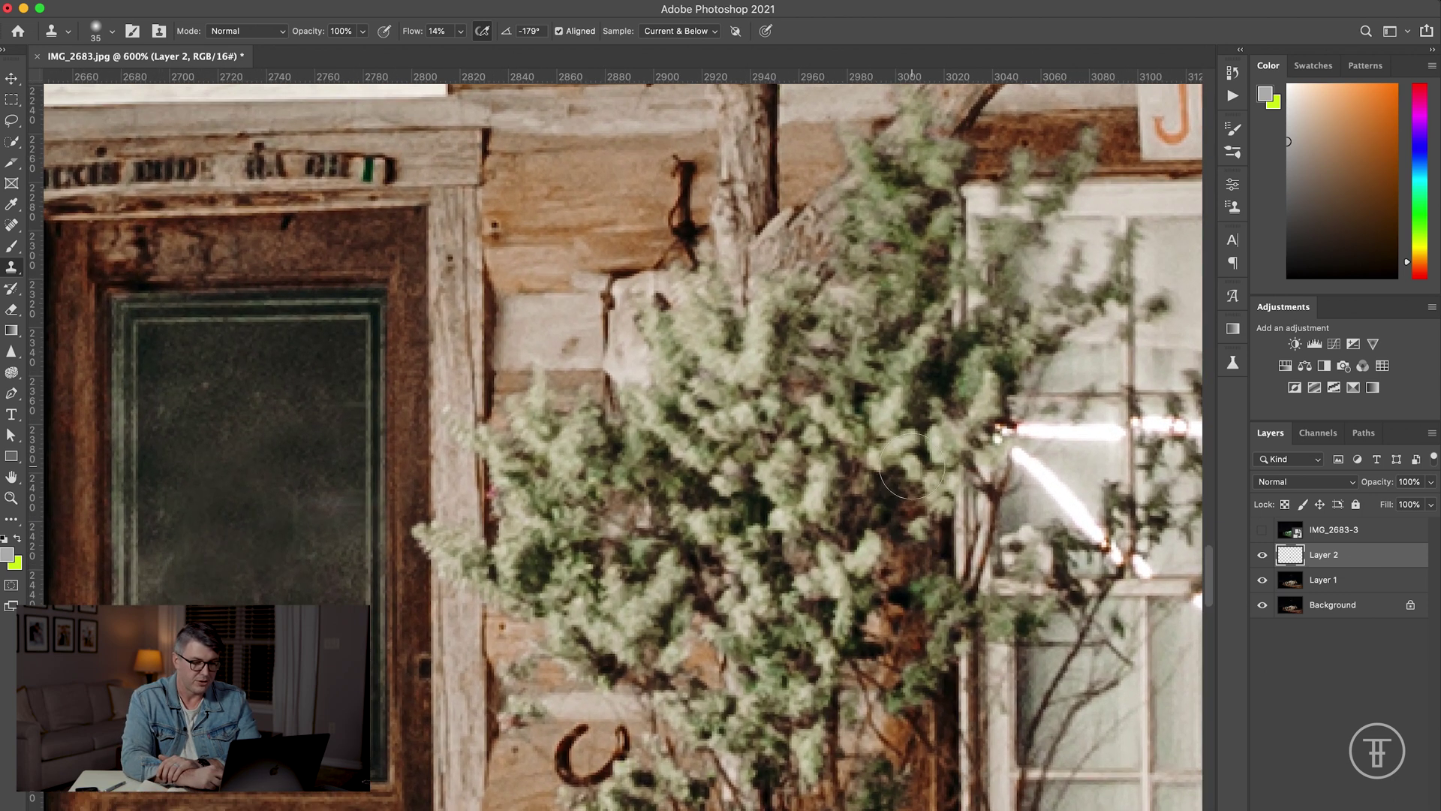
Step: Inspect the light-streaked window beside the door, select Layer 1, and review the full cabin photo at 50% zoom
{"action": "scroll", "coordinate": [912, 467], "scroll_direction": "right", "scroll_amount": 5}
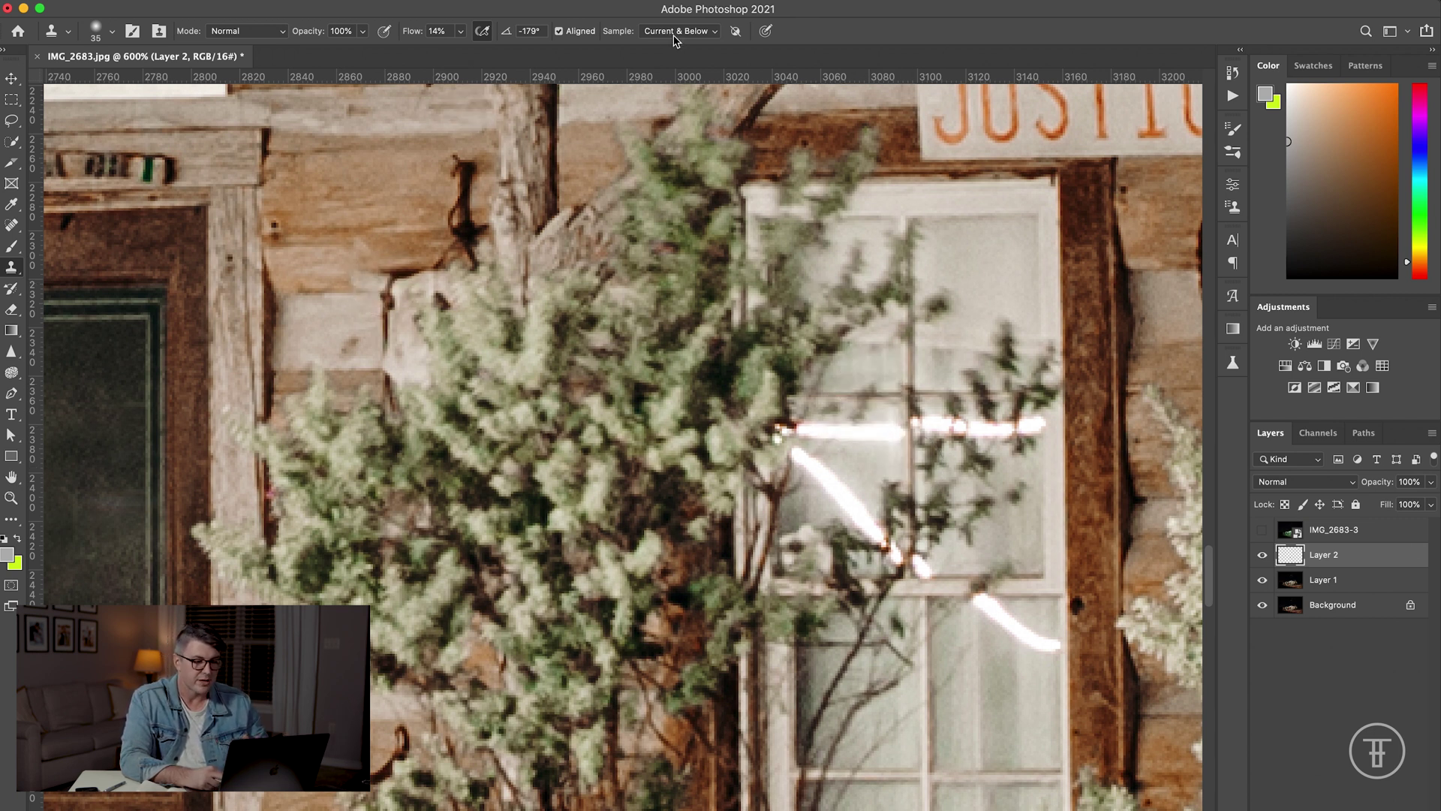
{"action": "left_click", "coordinate": [1326, 587]}
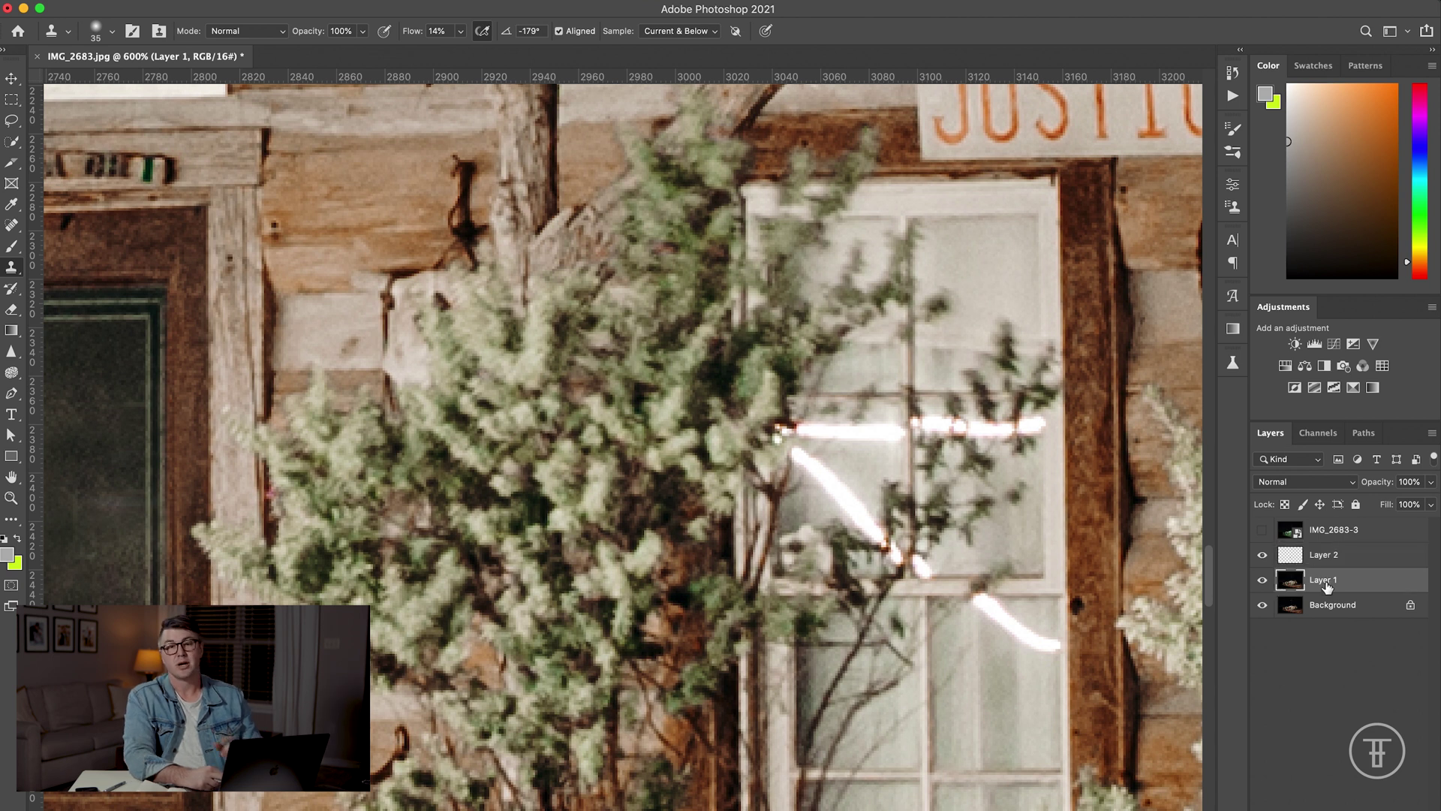
{"action": "key", "text": "super+minus"}
{"action": "key", "text": "super+minus"}
{"action": "key", "text": "super+minus"}
{"action": "key", "text": "super+minus"}
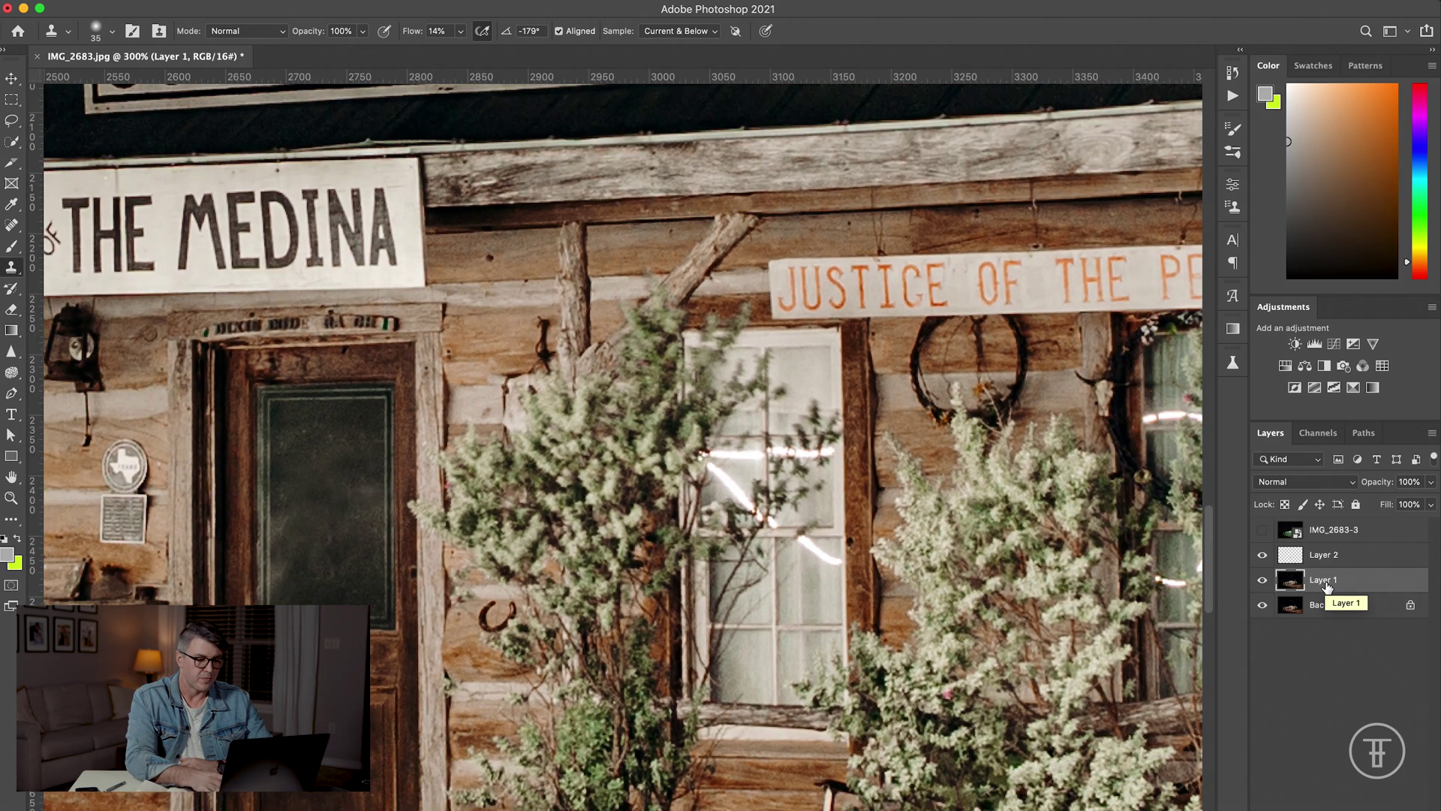
{"action": "key", "text": "super+minus"}
{"action": "key", "text": "super+minus"}
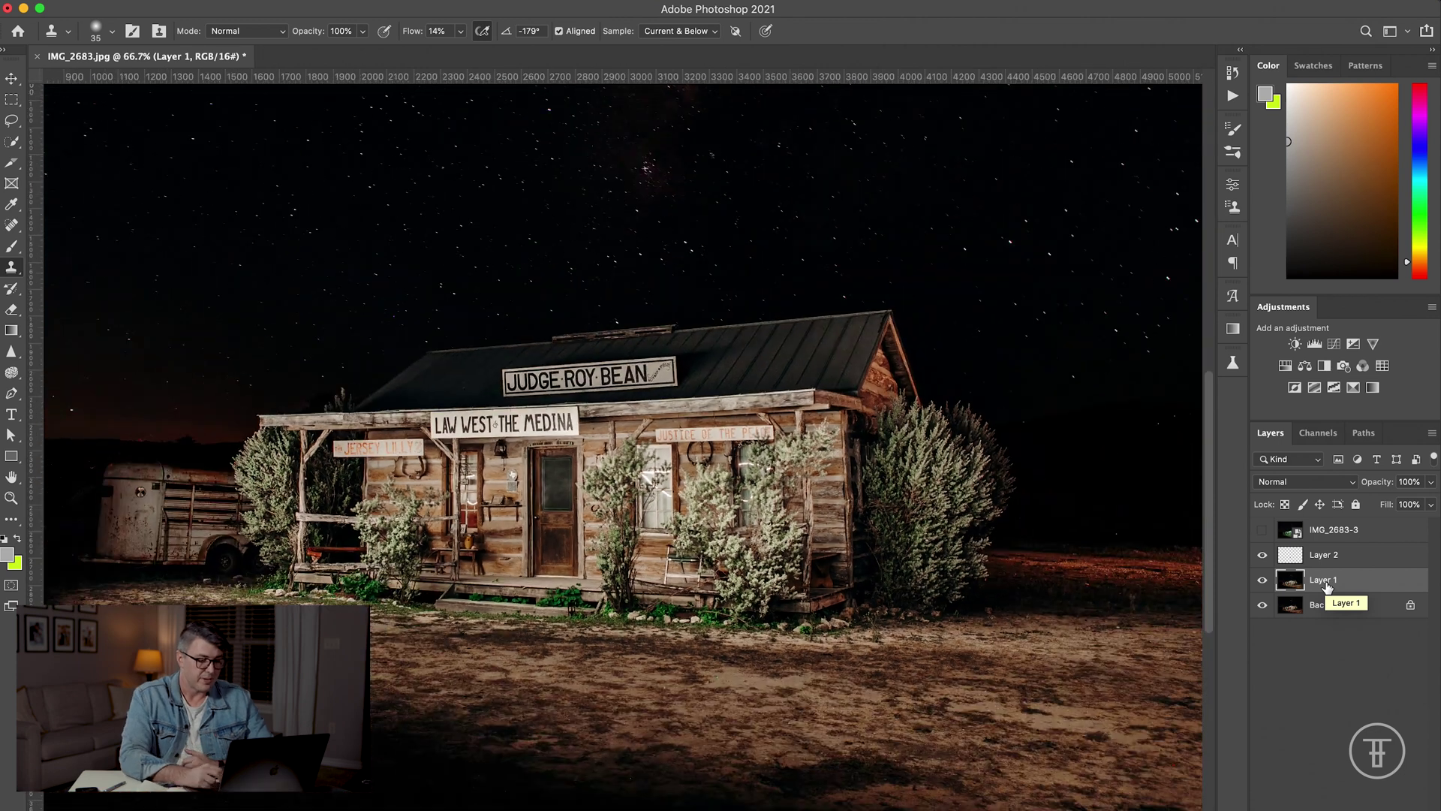
{"action": "key", "text": "super+minus"}
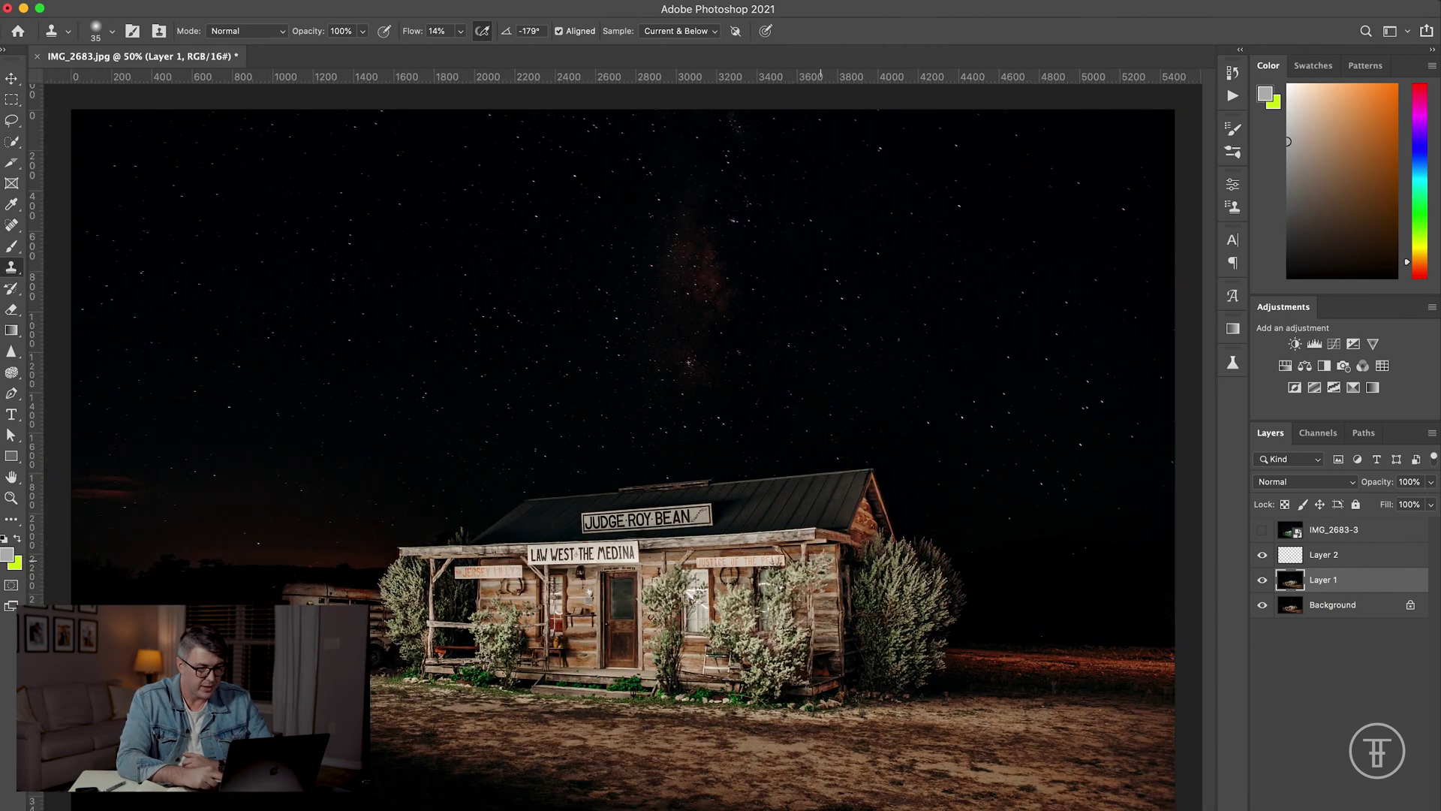
Step: Examine the stars above the cabin roof at up to 400% zoom with the Move tool active
{"action": "key", "text": "super+equal"}
{"action": "key", "text": "super+equal"}
{"action": "key", "text": "super+equal"}
{"action": "key", "text": "super+equal"}
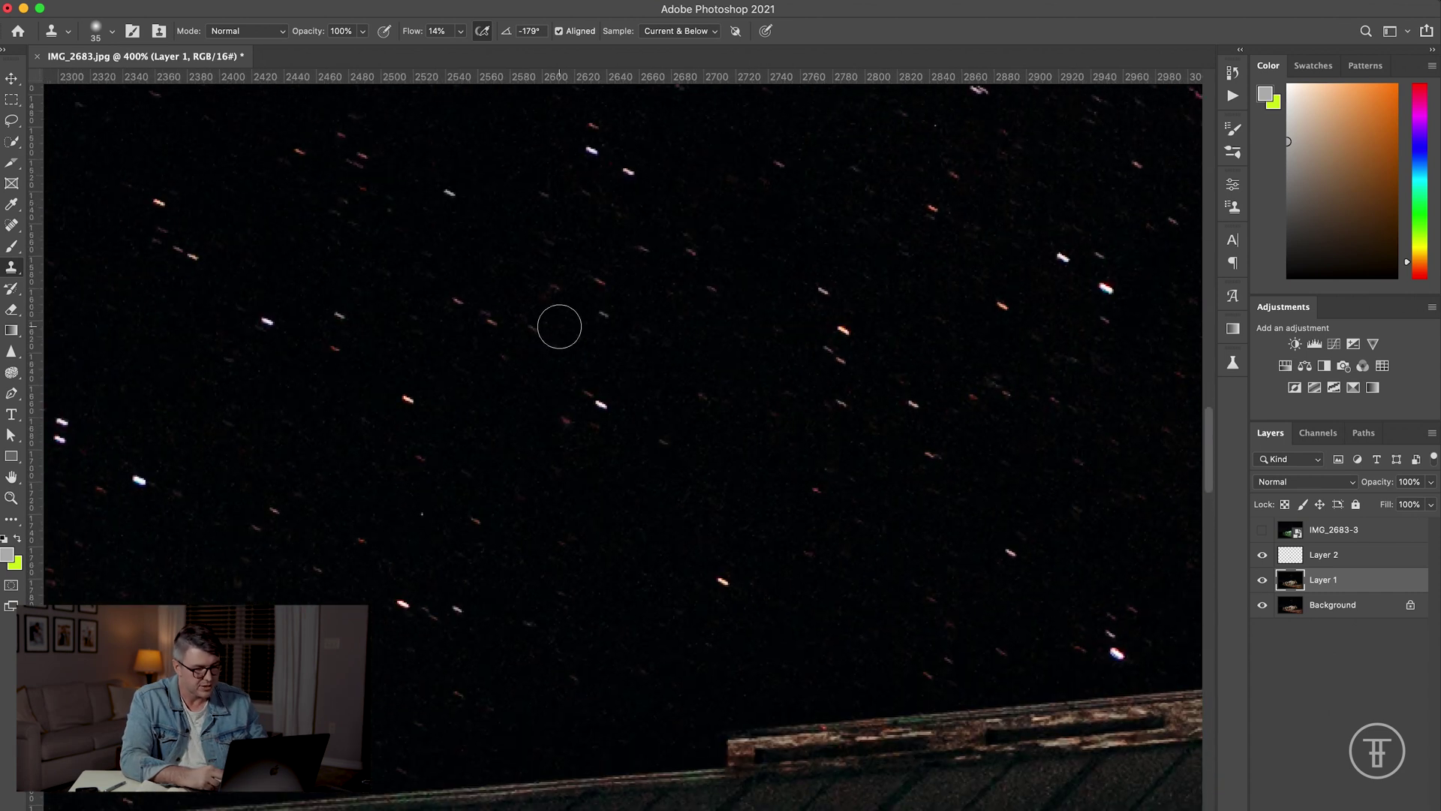
{"action": "key", "text": "v"}
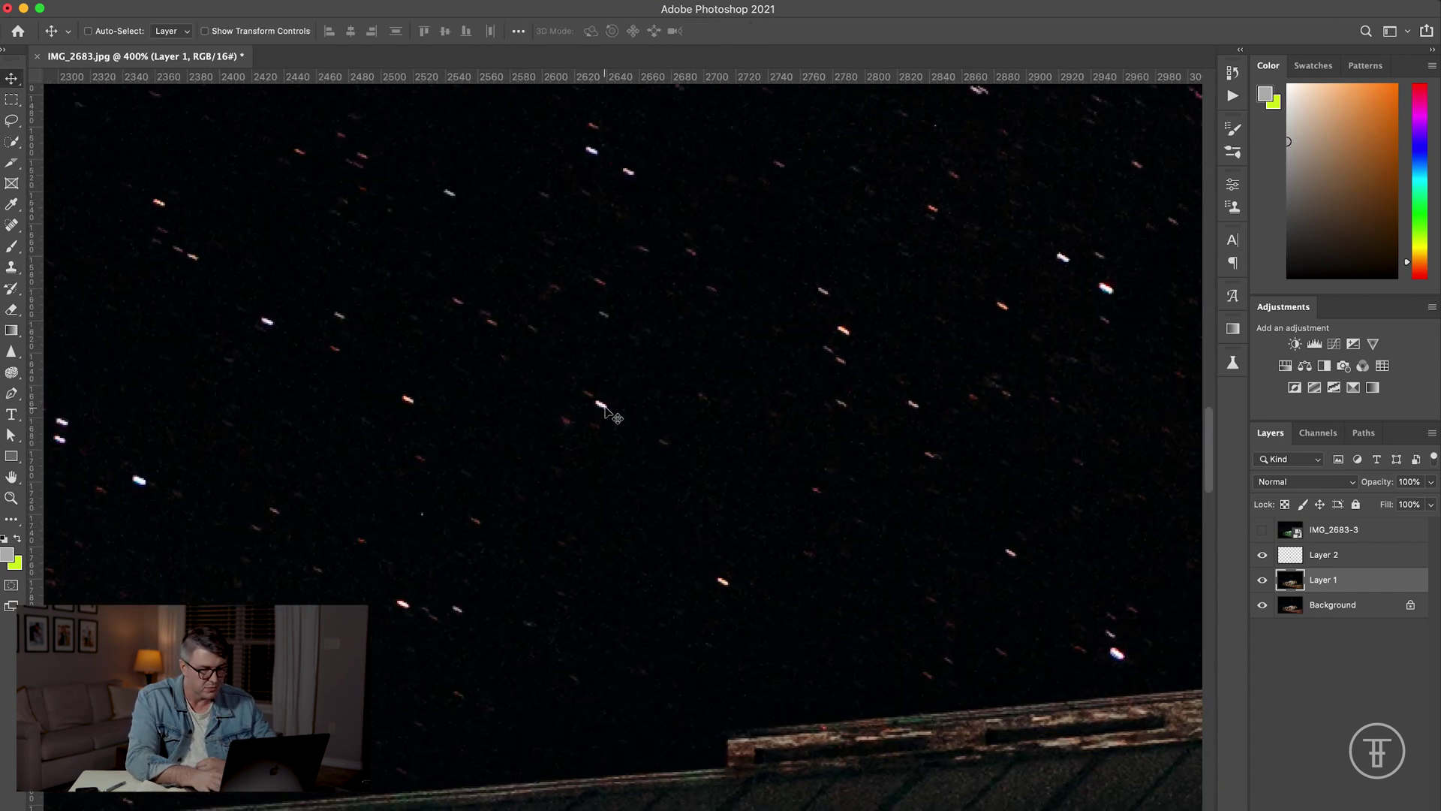
{"action": "key", "text": "super+minus"}
{"action": "key", "text": "super+minus"}
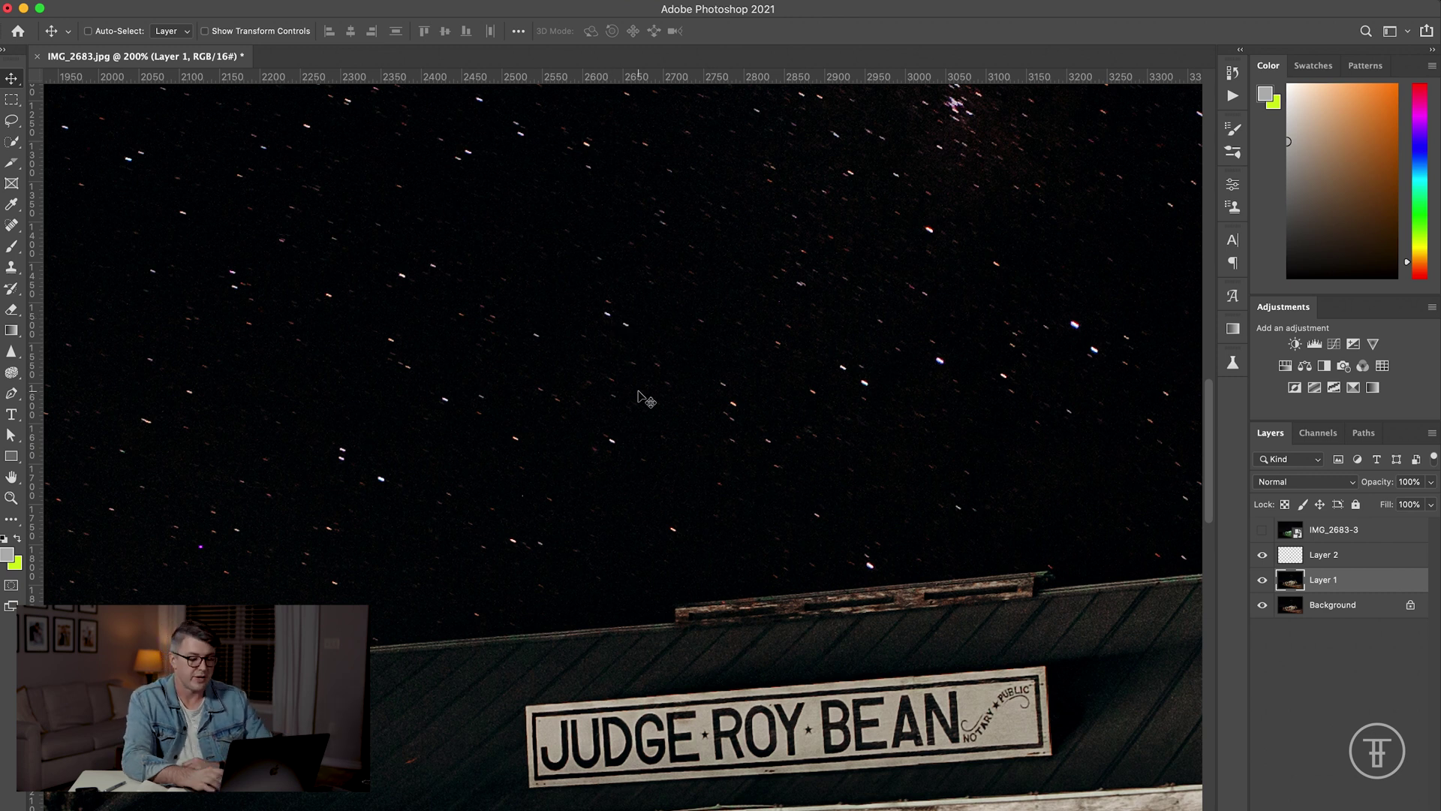
{"action": "key", "text": "super+minus"}
{"action": "key", "text": "super+minus"}
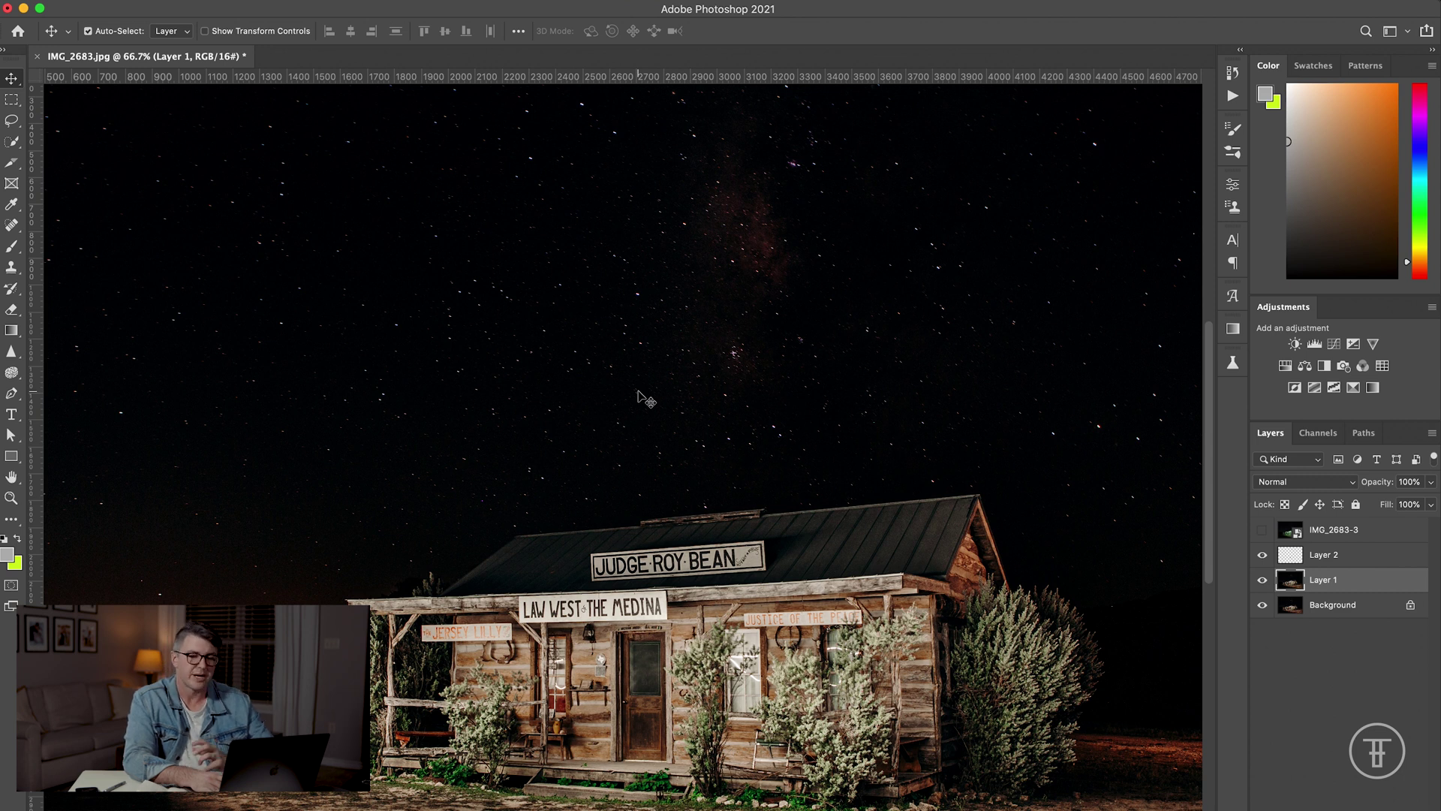
{"action": "key", "text": "super+minus"}
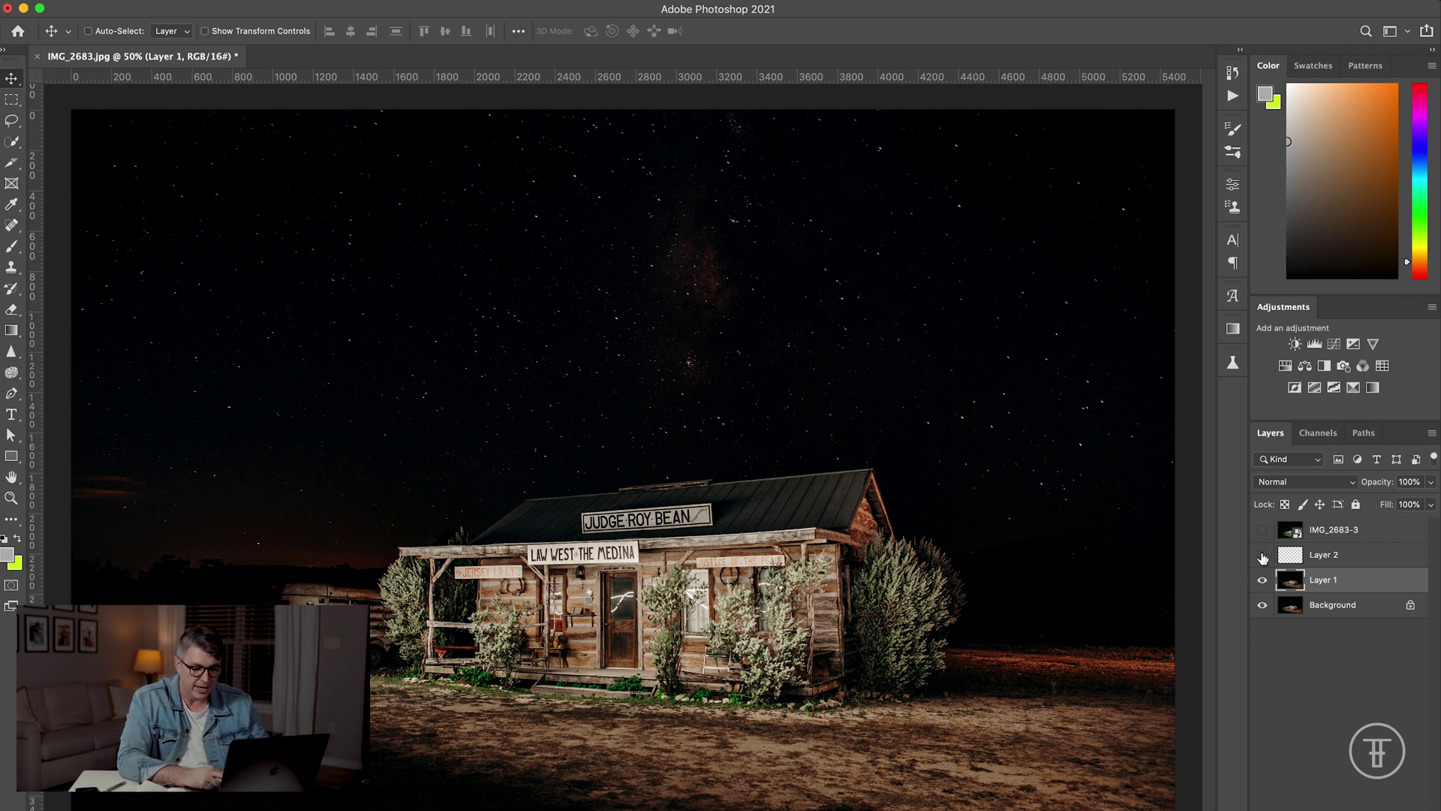
Step: Add a Hue/Saturation adjustment layer above Layer 2 and set its Master Hue to -8
{"action": "left_click", "coordinate": [1355, 562]}
{"action": "mouse_move", "coordinate": [1262, 579]}
{"action": "left_mouse_down"}
{"action": "mouse_move", "coordinate": [1265, 559]}
{"action": "mouse_move", "coordinate": [1264, 580]}
{"action": "left_mouse_up"}
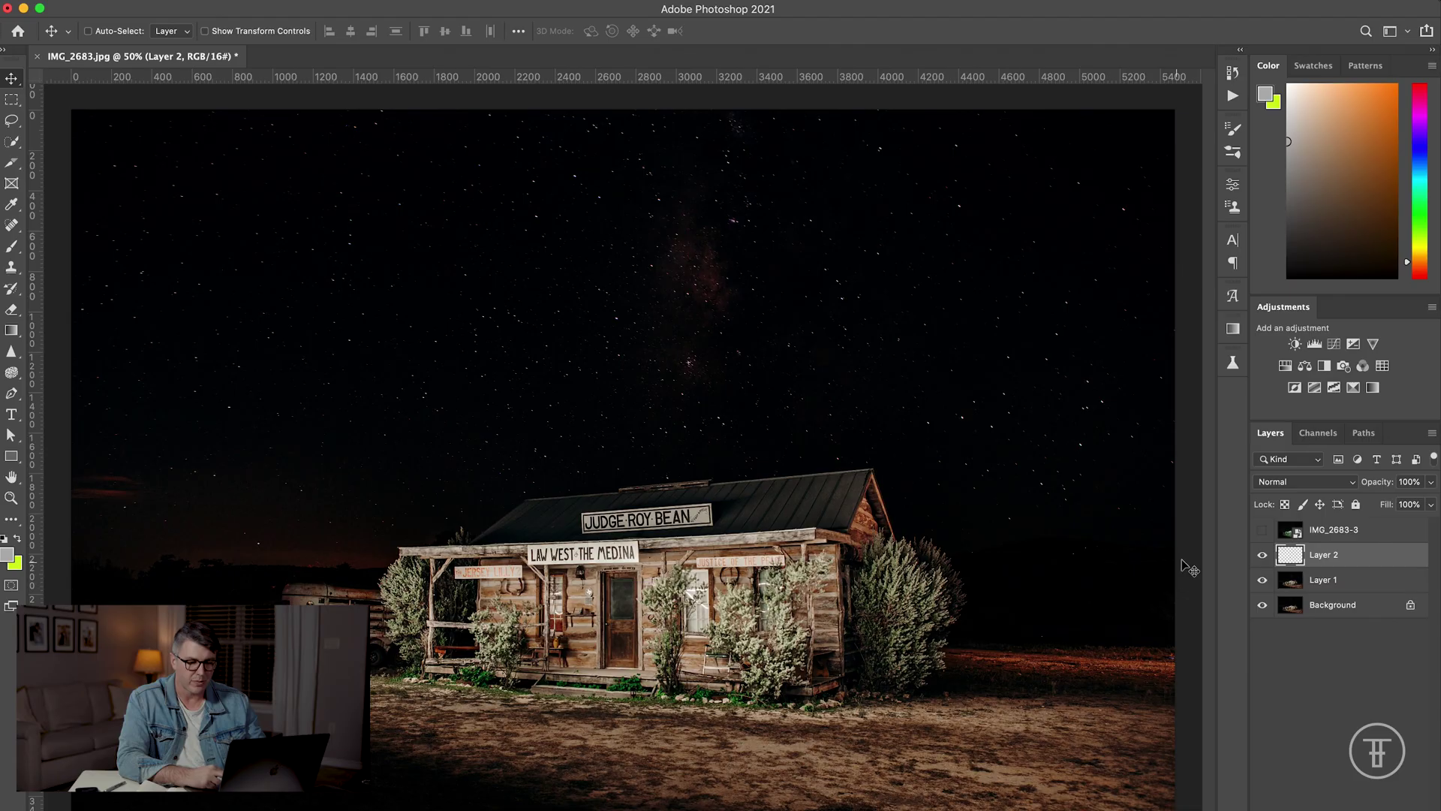
{"action": "left_click", "coordinate": [1285, 366]}
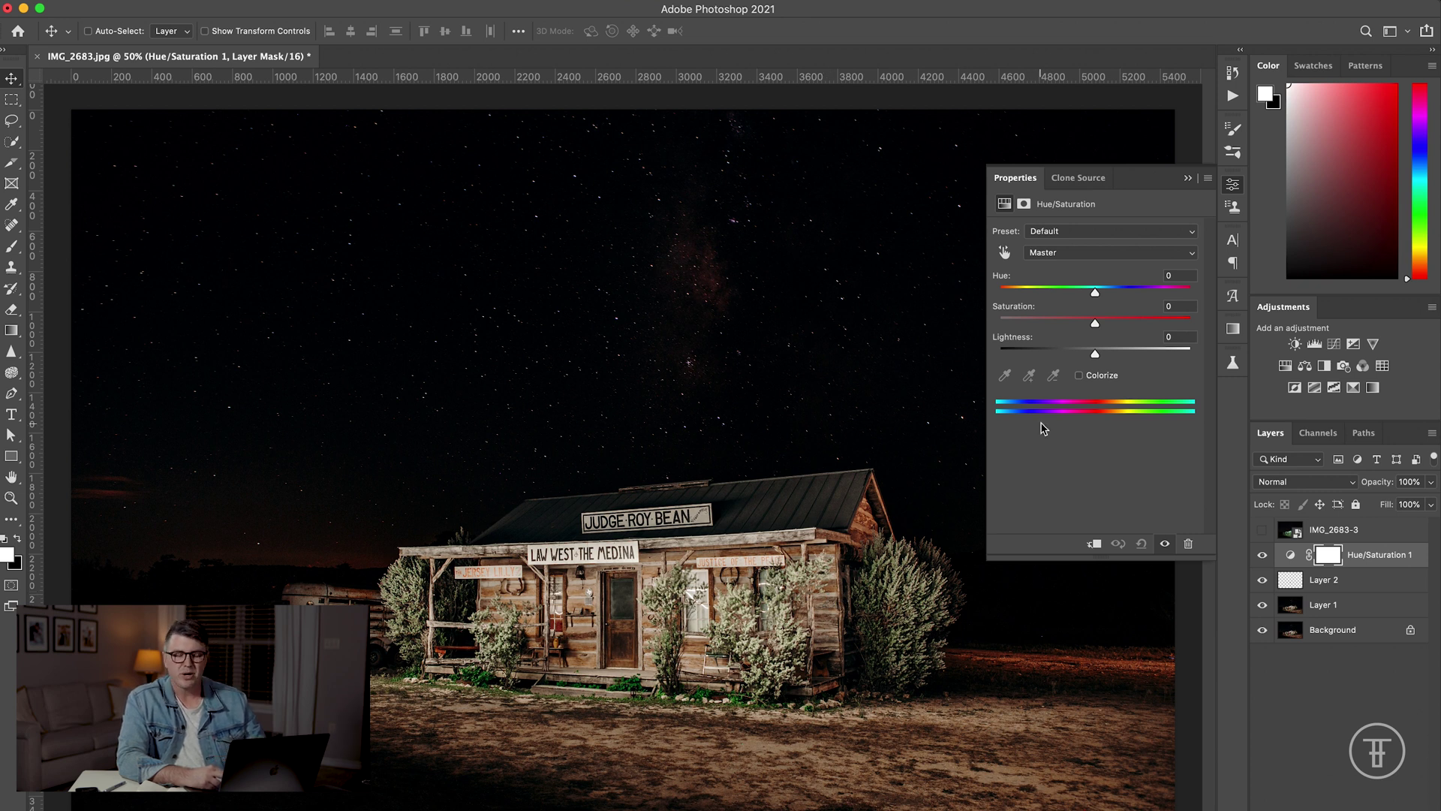
{"action": "mouse_move", "coordinate": [1096, 295]}
{"action": "left_mouse_down"}
{"action": "mouse_move", "coordinate": [1075, 295]}
{"action": "mouse_move", "coordinate": [1089, 294]}
{"action": "left_mouse_up"}
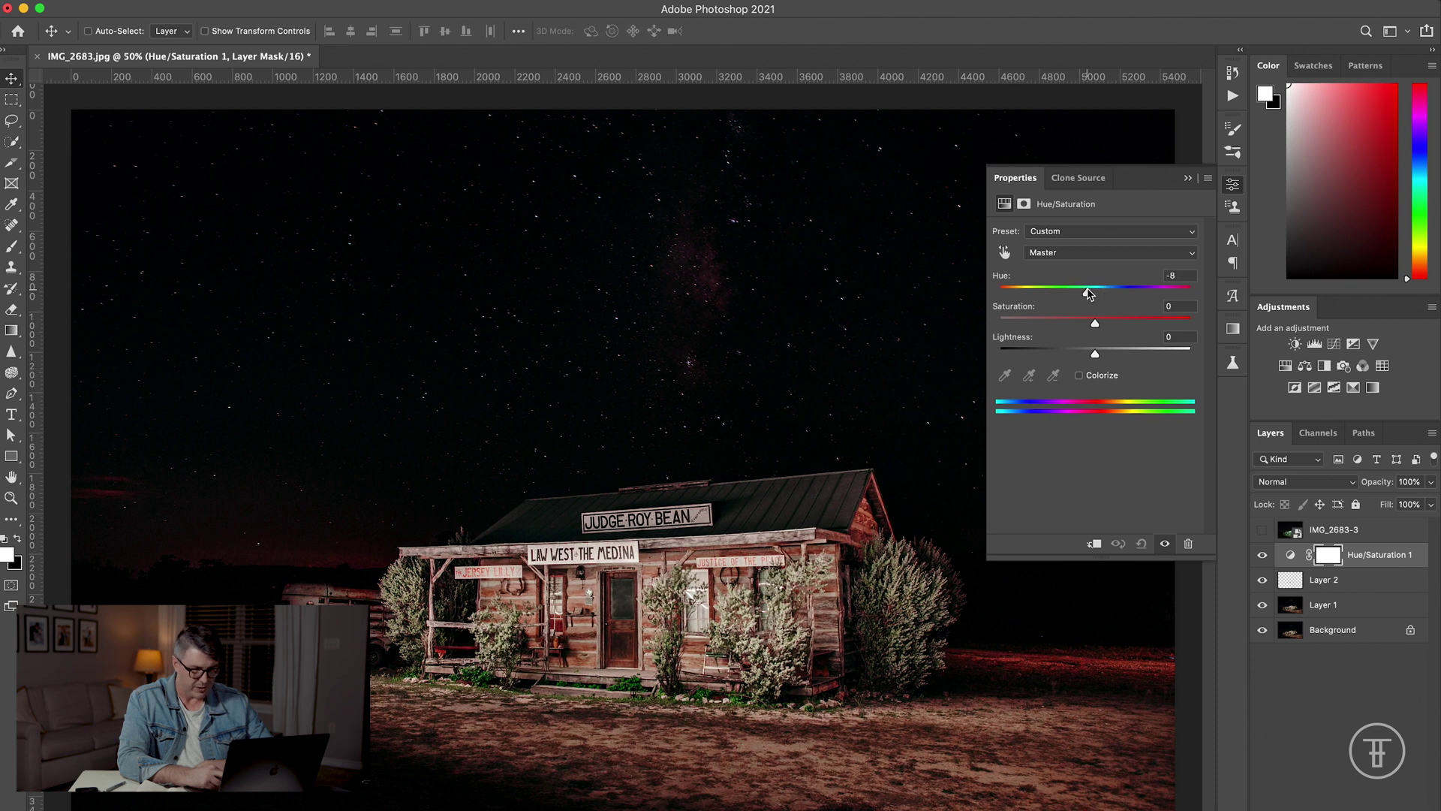
{"action": "left_click", "coordinate": [1193, 179]}
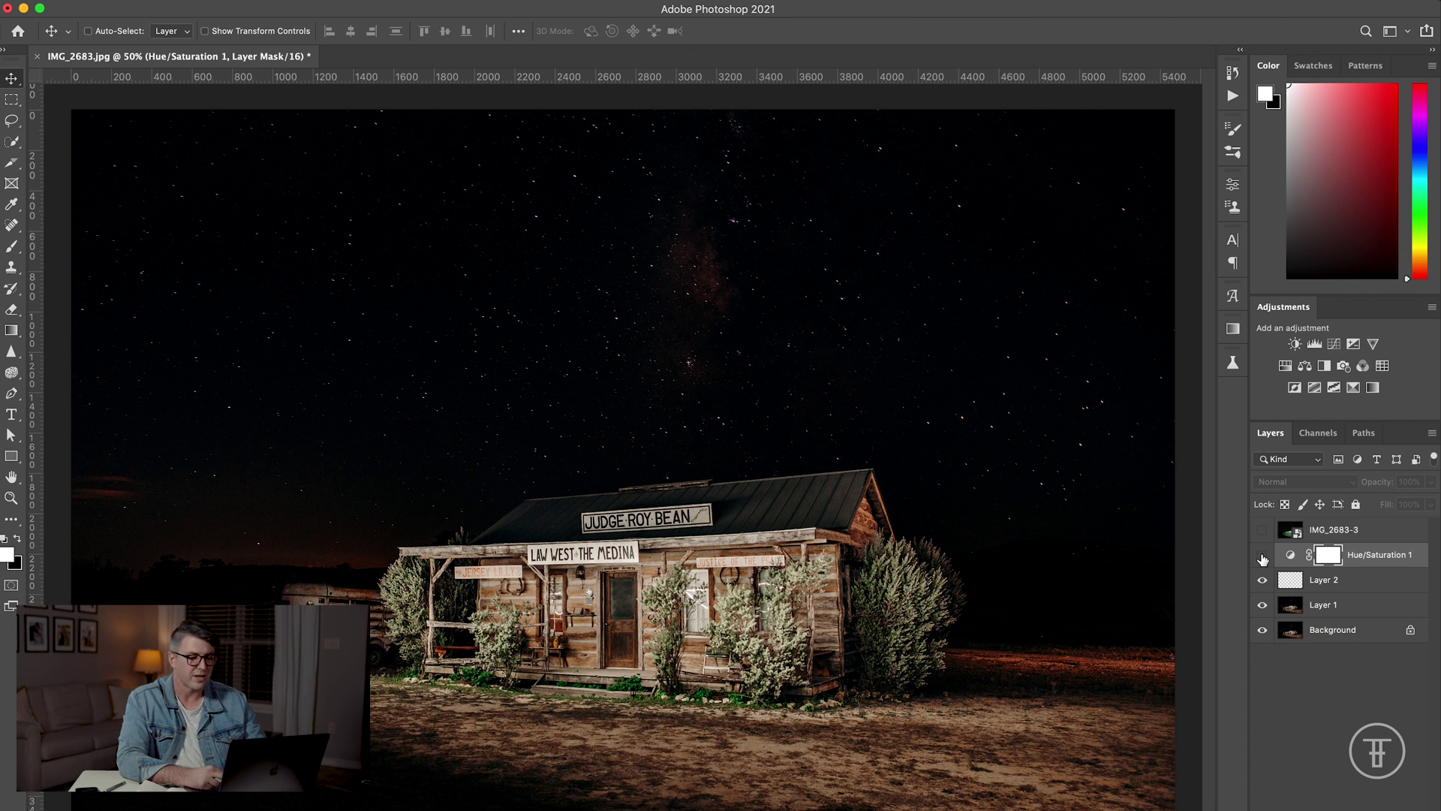
Step: Compare the photo with and without the Hue/Saturation adjustment, and inspect the night sky at 100% zoom
{"action": "left_click", "coordinate": [1263, 557]}
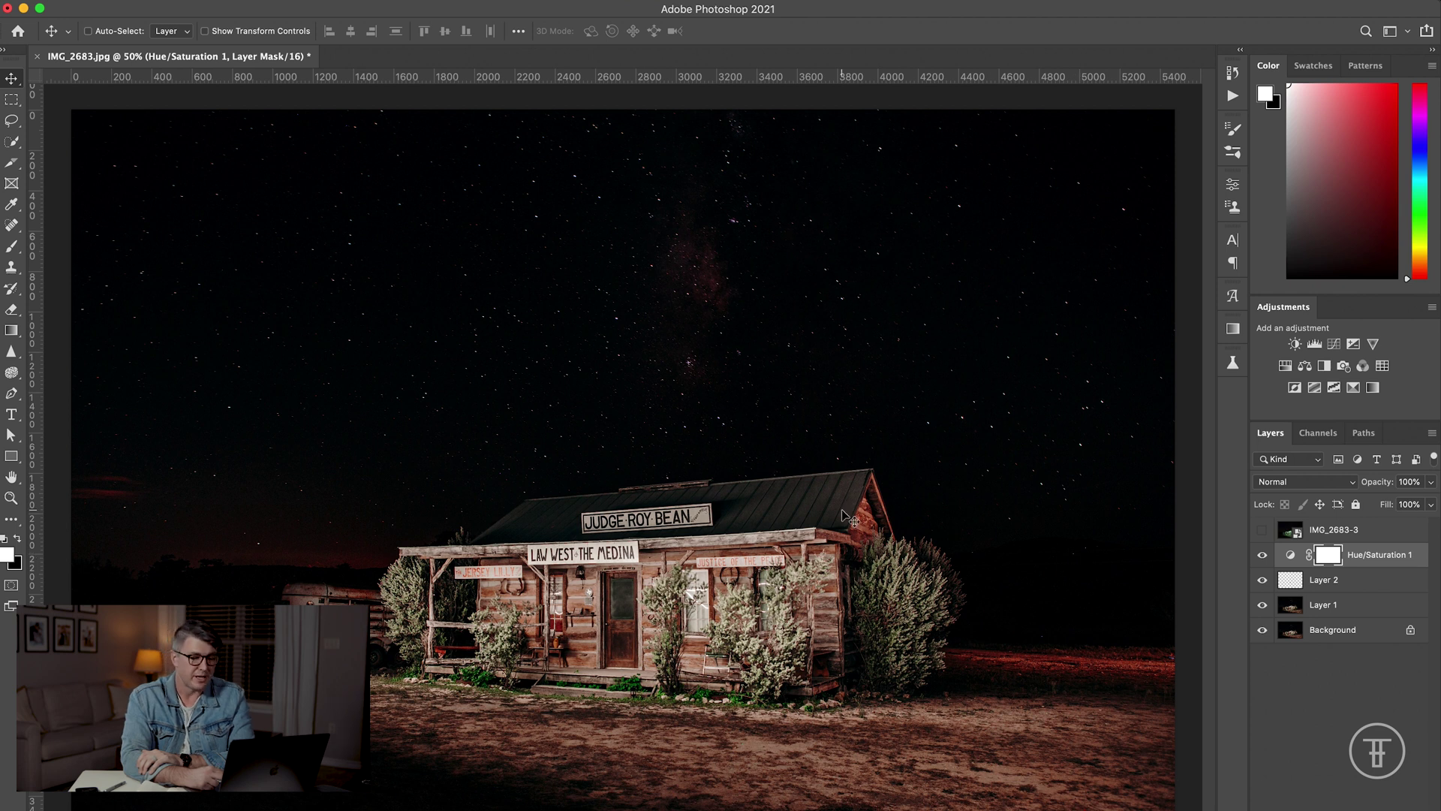
{"action": "key", "text": "super+plus"}
{"action": "key", "text": "super+plus"}
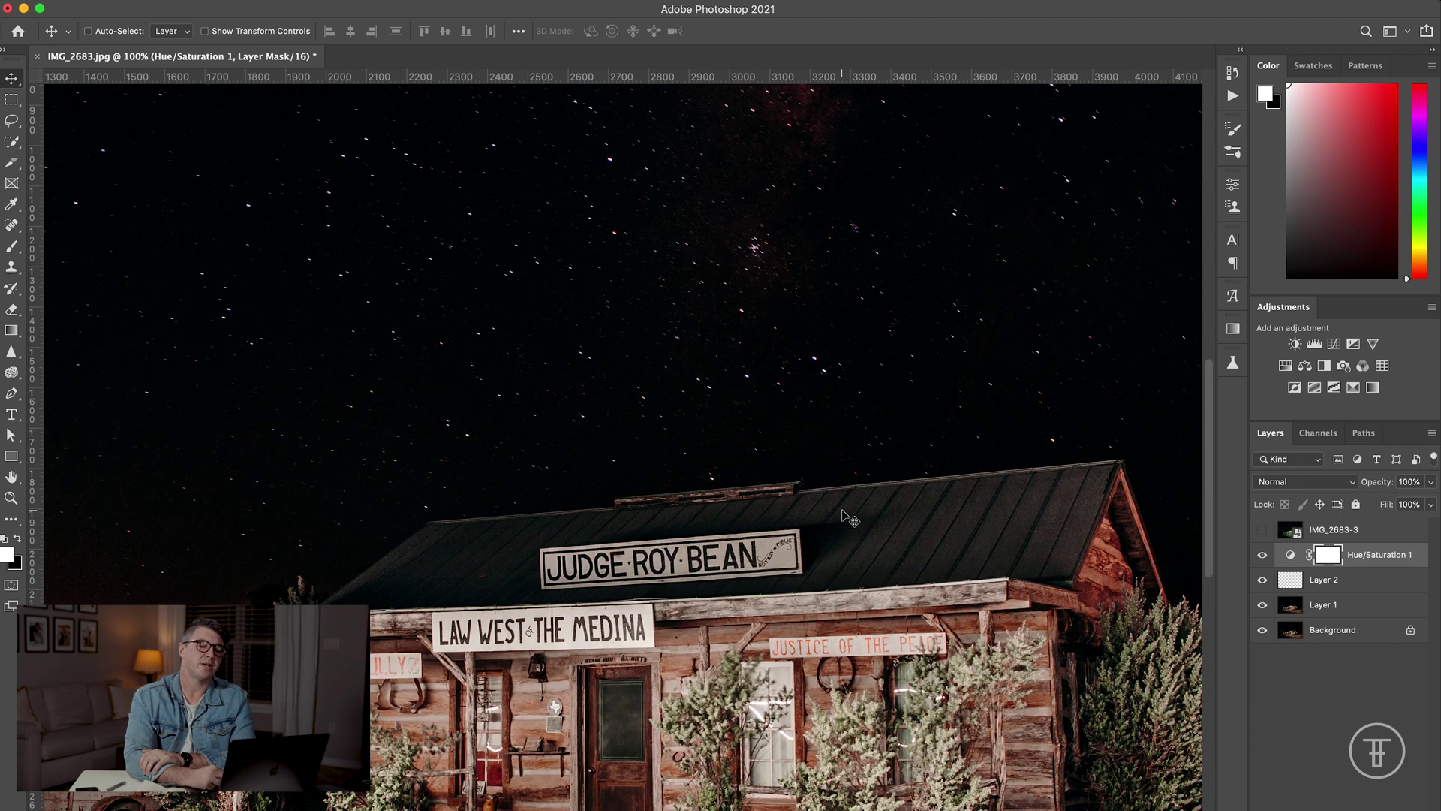
{"action": "scroll", "coordinate": [847, 516], "scroll_direction": "up", "scroll_amount": 5}
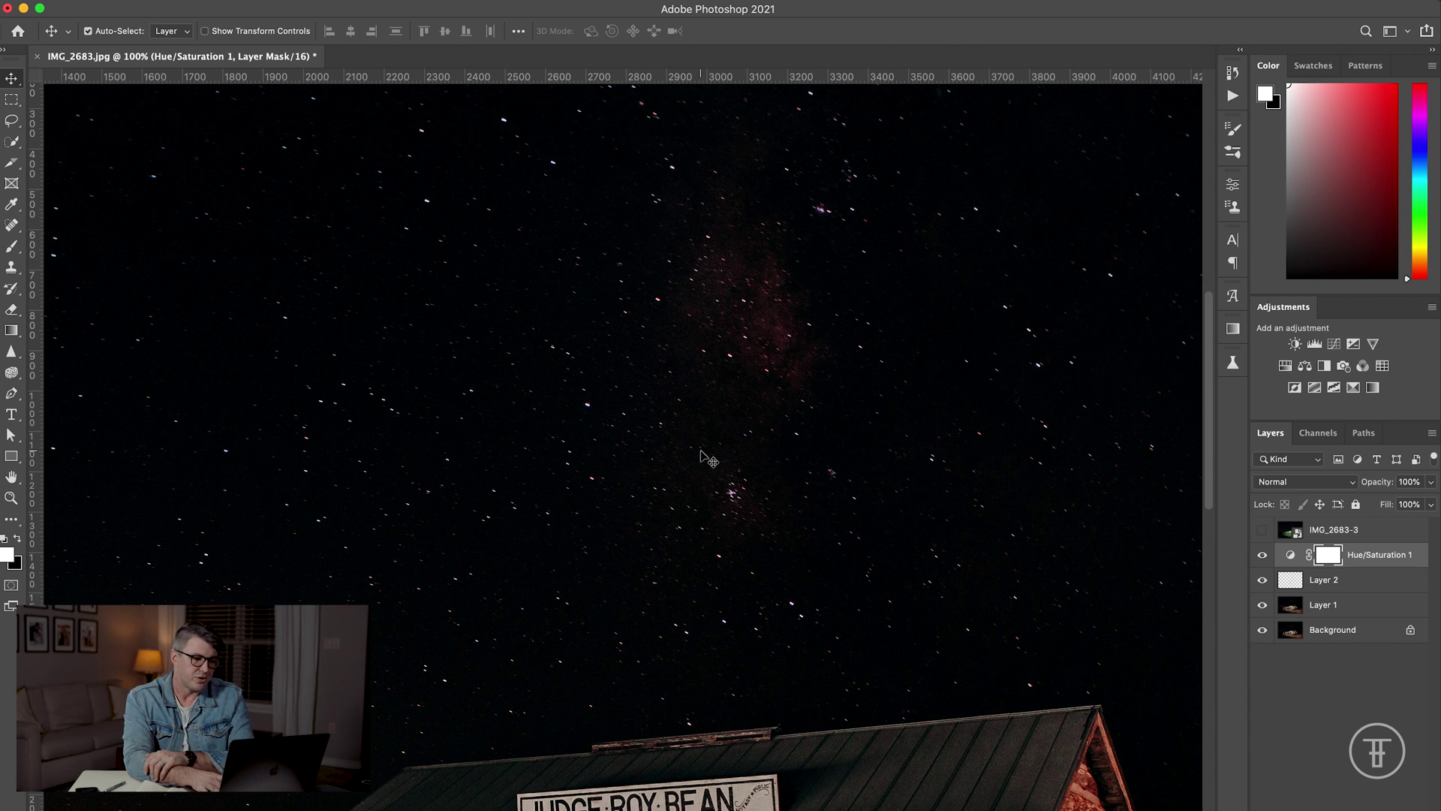
Step: Compare the whole edited photo with the IMG_2683-3 layer and with the layers beneath it by toggling their visibility
{"action": "key", "text": "super+minus"}
{"action": "key", "text": "super+minus"}
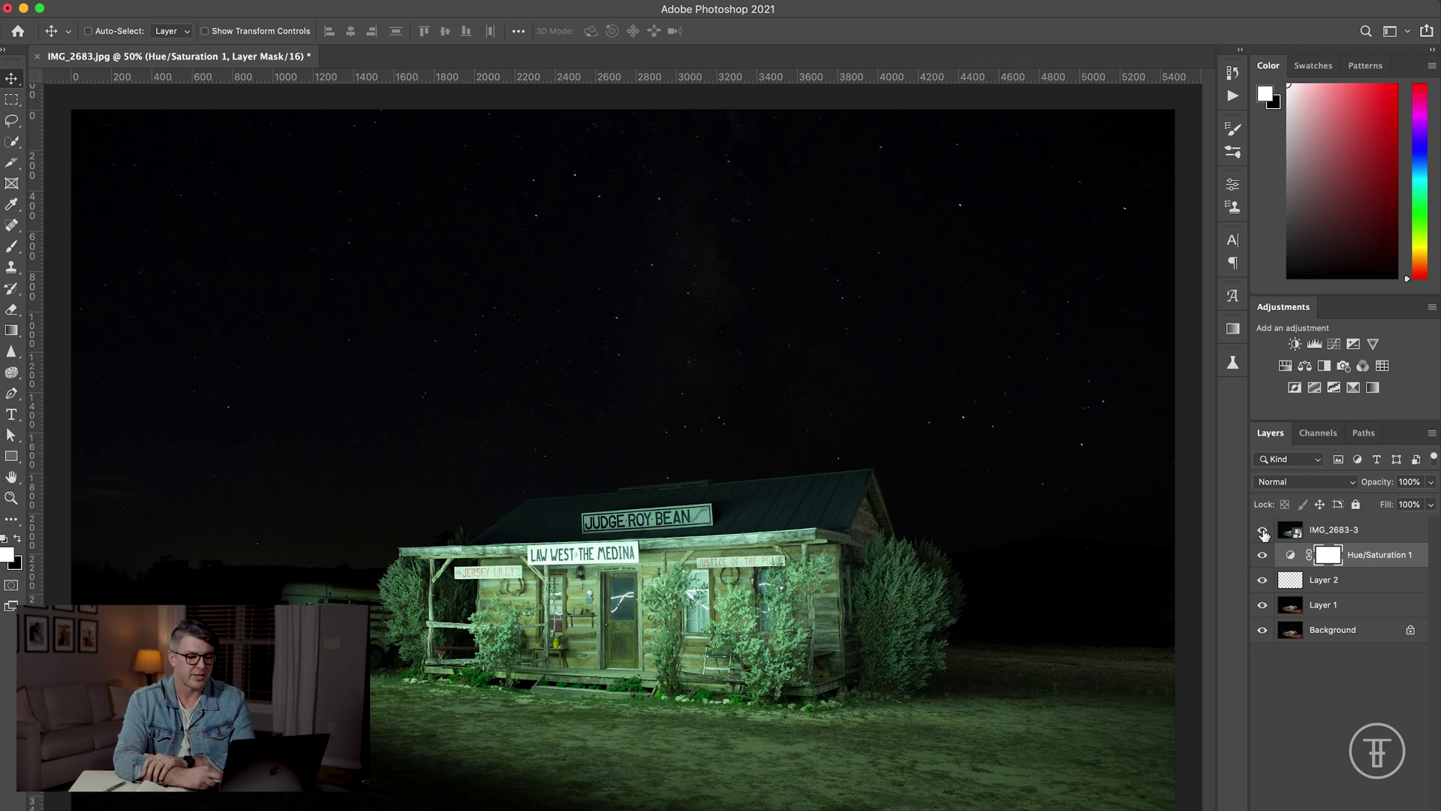
{"action": "left_click", "coordinate": [1264, 533]}
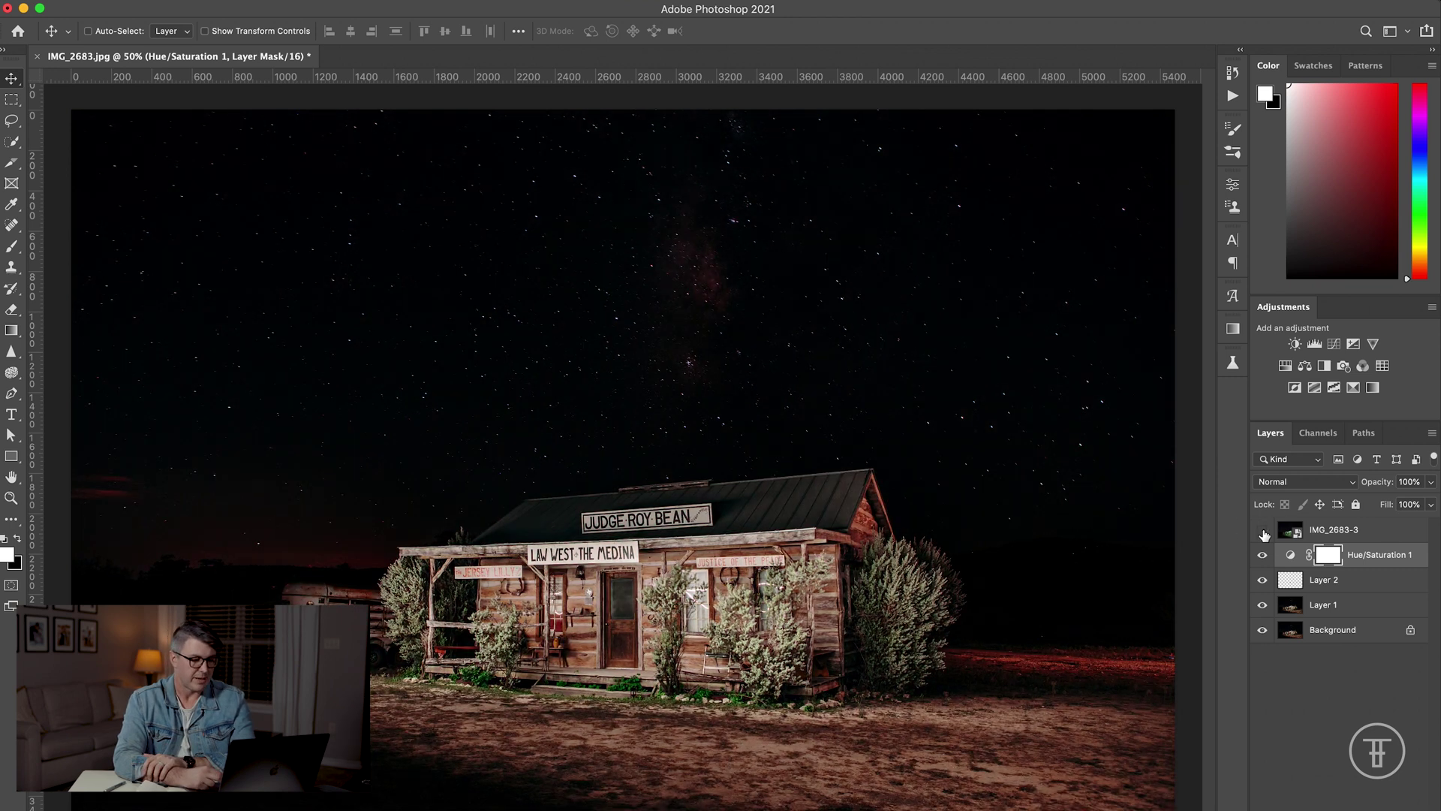
{"action": "left_click_drag", "start_coordinate": [1260, 565], "coordinate": [1263, 609]}
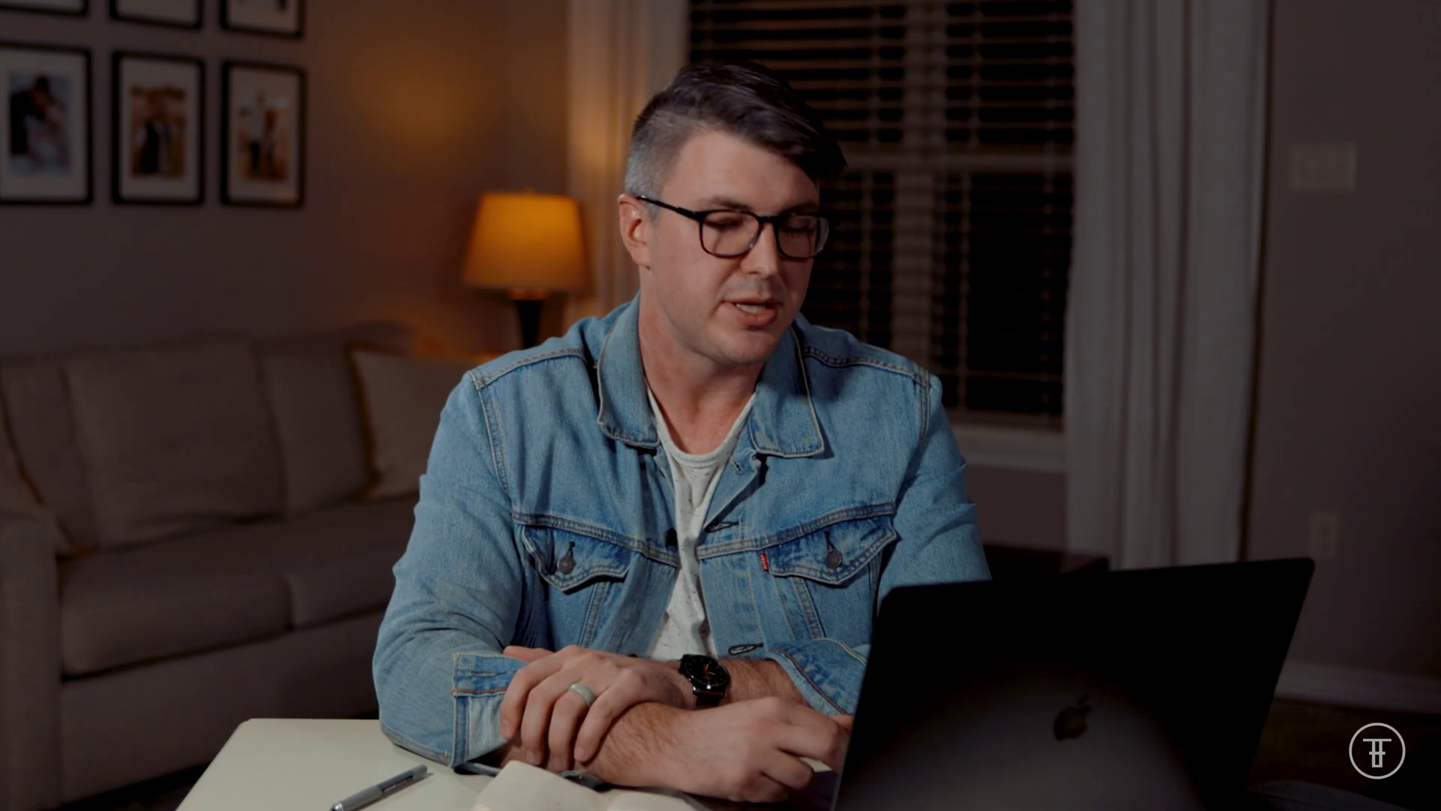